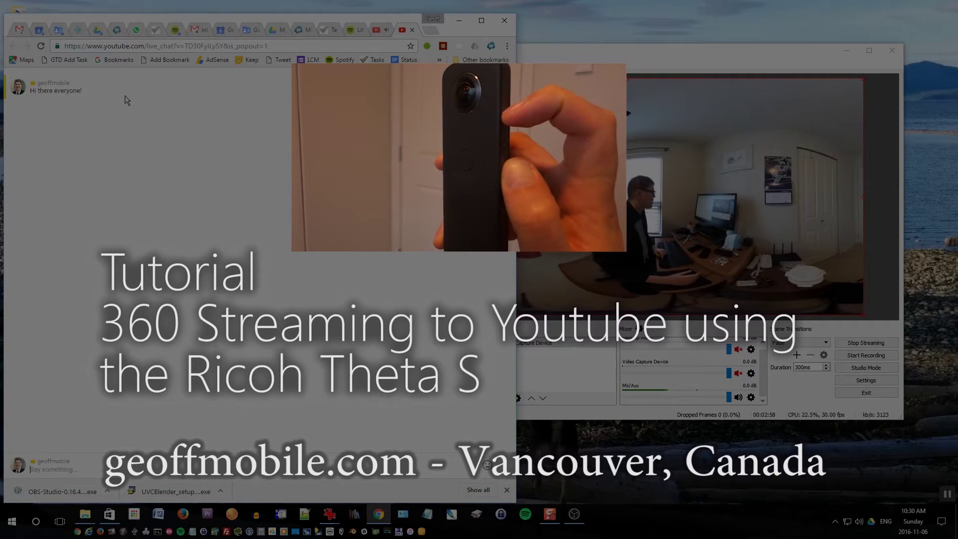
Open the Ricoh Theta S test stream's public watch page and pan its 360° view around the room
{"action": "key", "text": "ctrl+shift+Tab"}
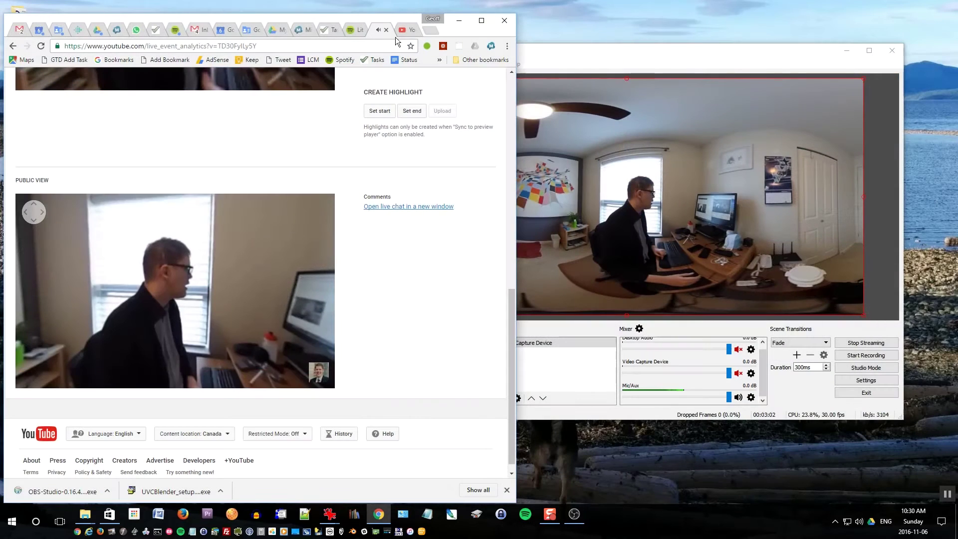
{"action": "left_click", "coordinate": [122, 208]}
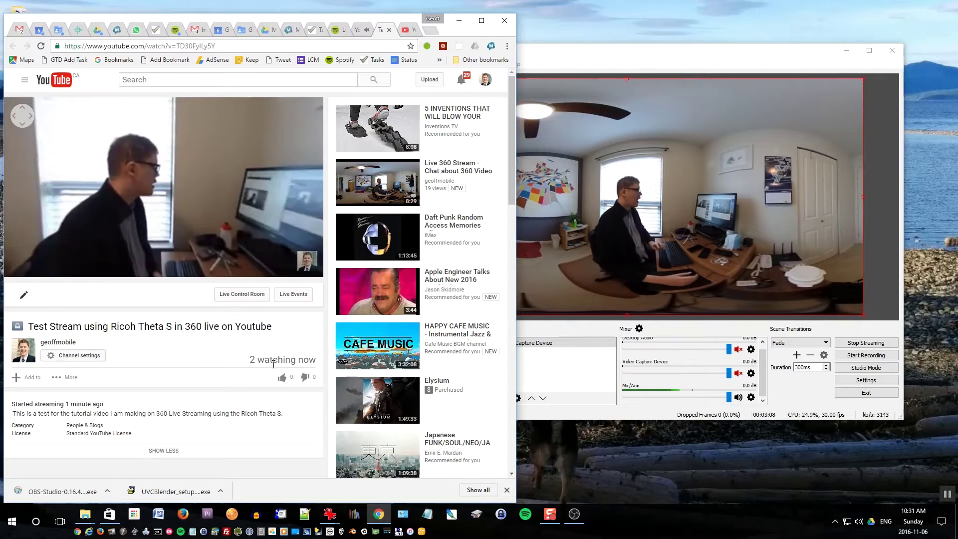
{"action": "left_click_drag", "start_coordinate": [175, 199], "coordinate": [250, 199]}
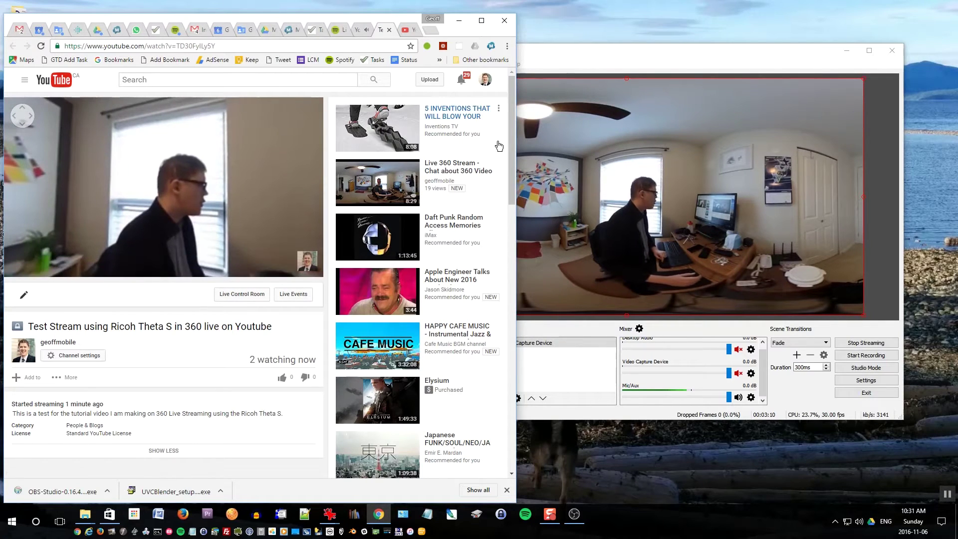
Widen the browser window over OBS and open the stream's live control room
{"action": "left_click_drag", "start_coordinate": [516, 140], "coordinate": [375, 53]}
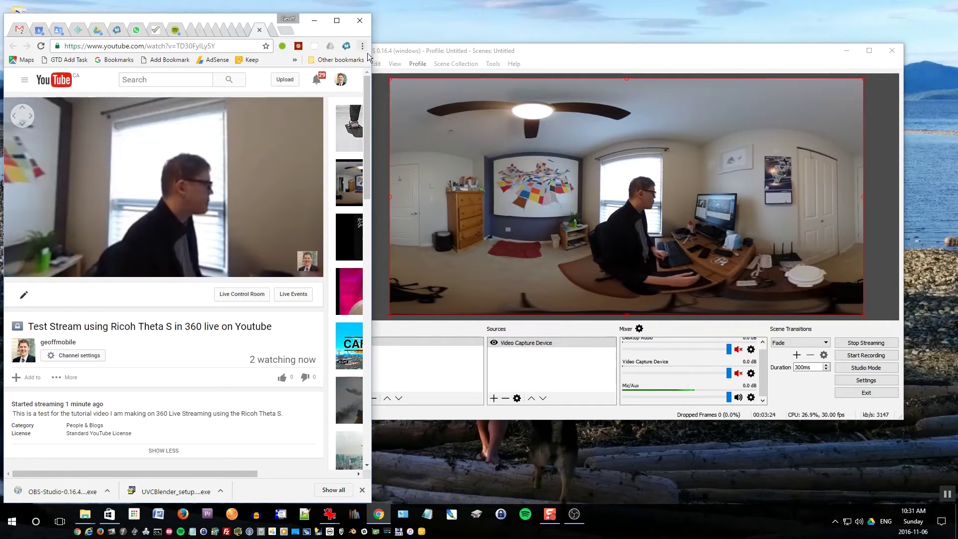
{"action": "left_click_drag", "start_coordinate": [371, 57], "coordinate": [882, 108]}
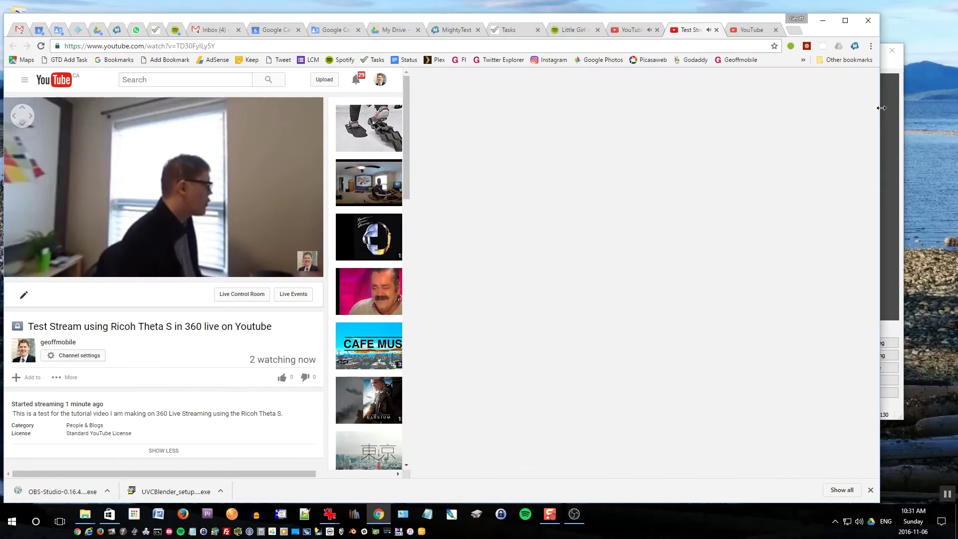
{"action": "left_click", "coordinate": [449, 357]}
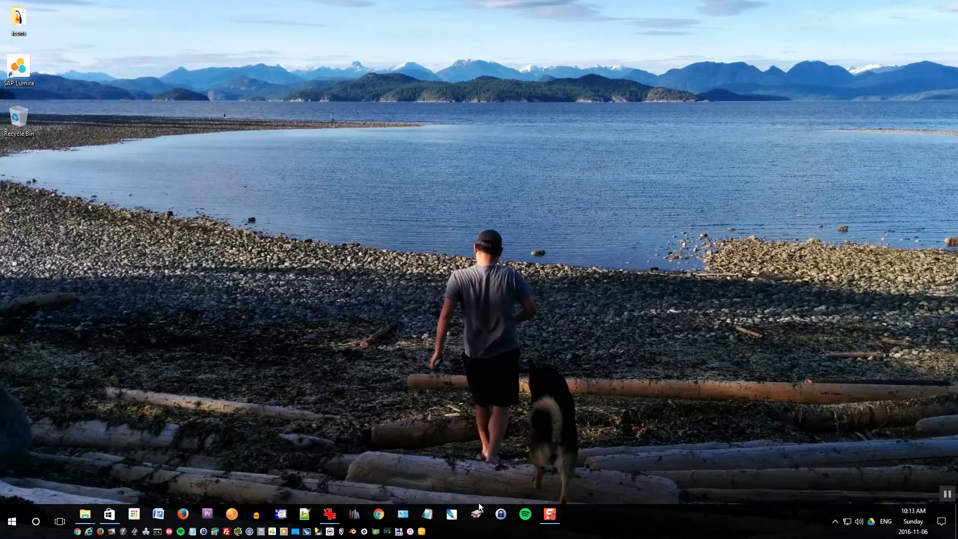
Search Google for 'theta live streaming windows english' and open the RICOH THETA download page
{"action": "left_click", "coordinate": [379, 515]}
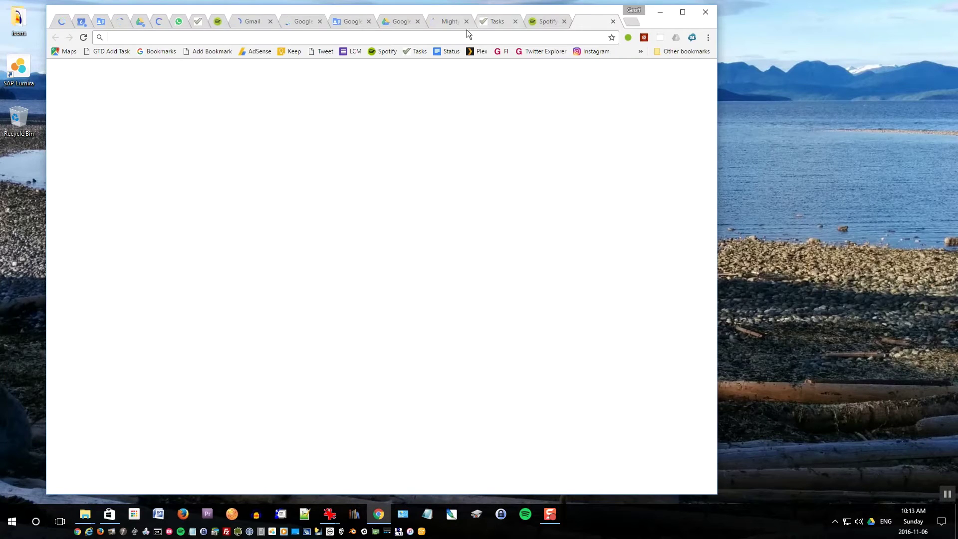
{"action": "type", "text": "th"}
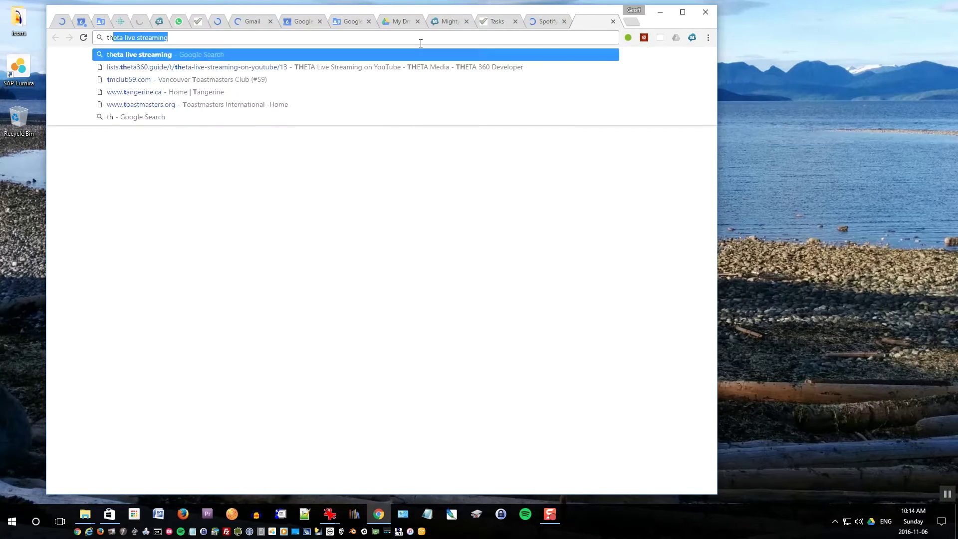
{"action": "type", "text": "eta live strea"}
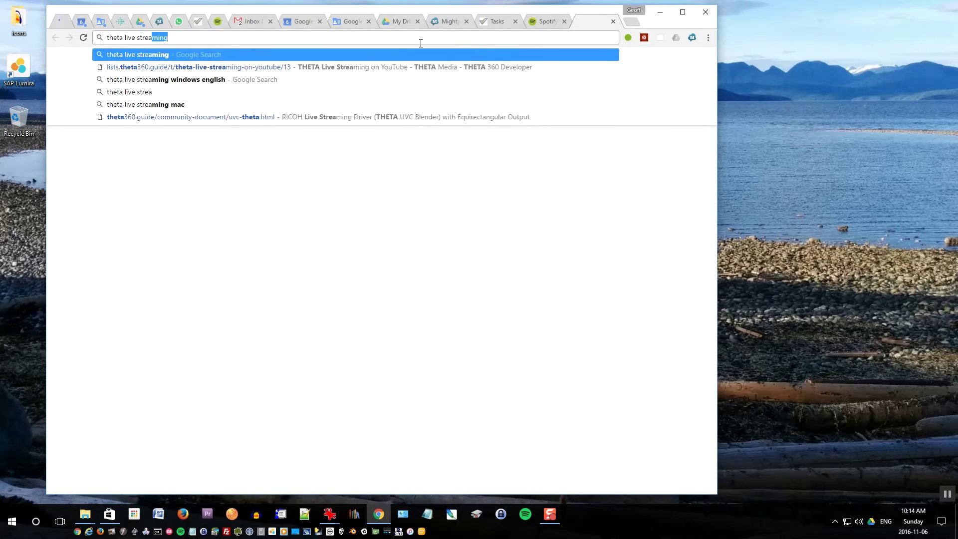
{"action": "type", "text": "ming win"}
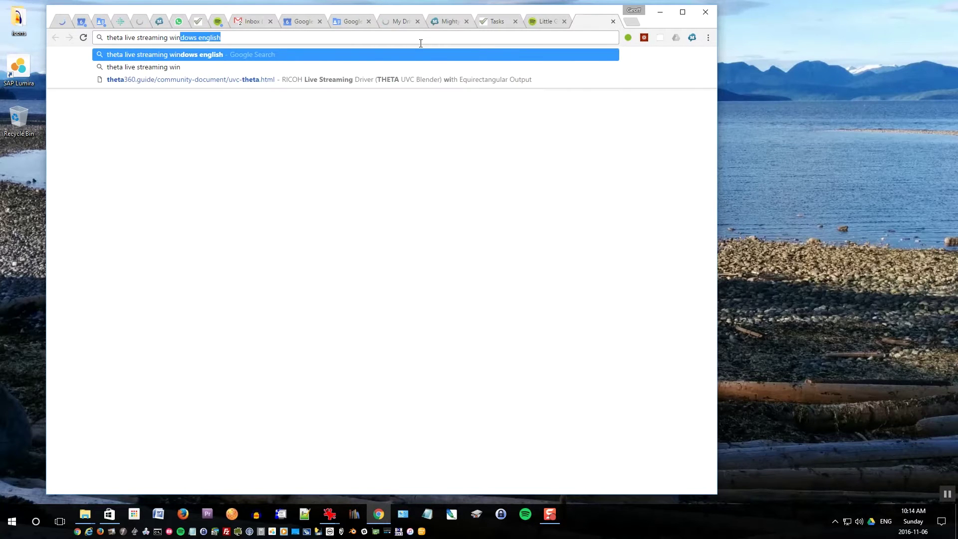
{"action": "type", "text": "dows english"}
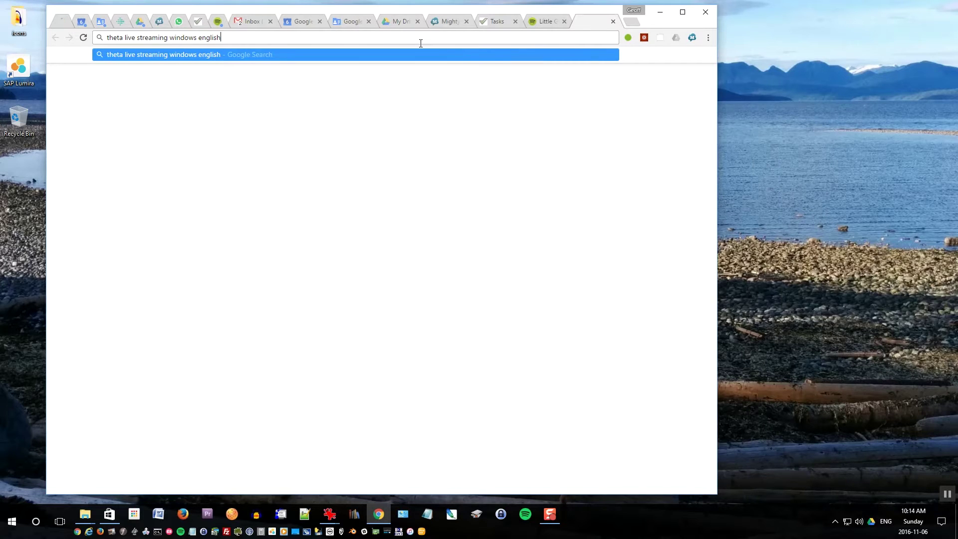
{"action": "key", "text": "Return"}
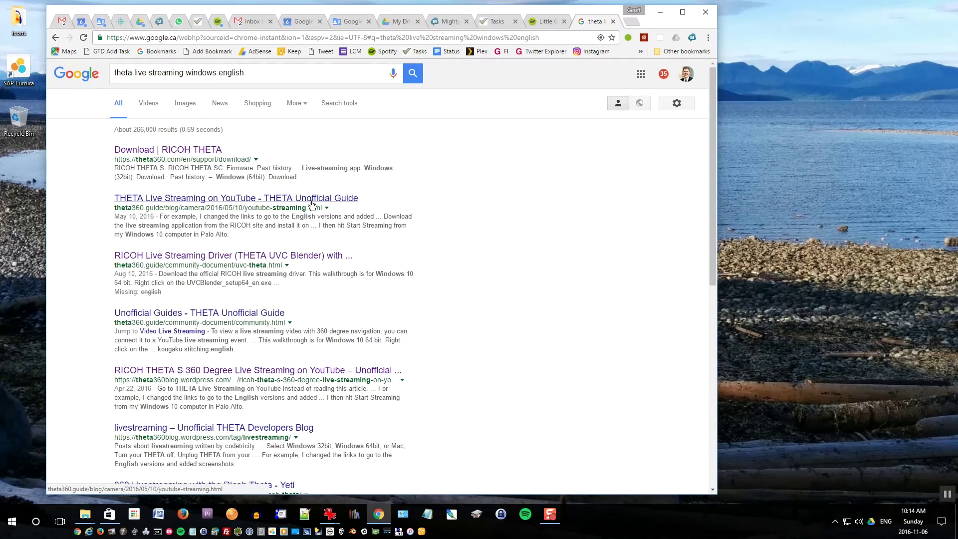
{"action": "left_click", "coordinate": [198, 151]}
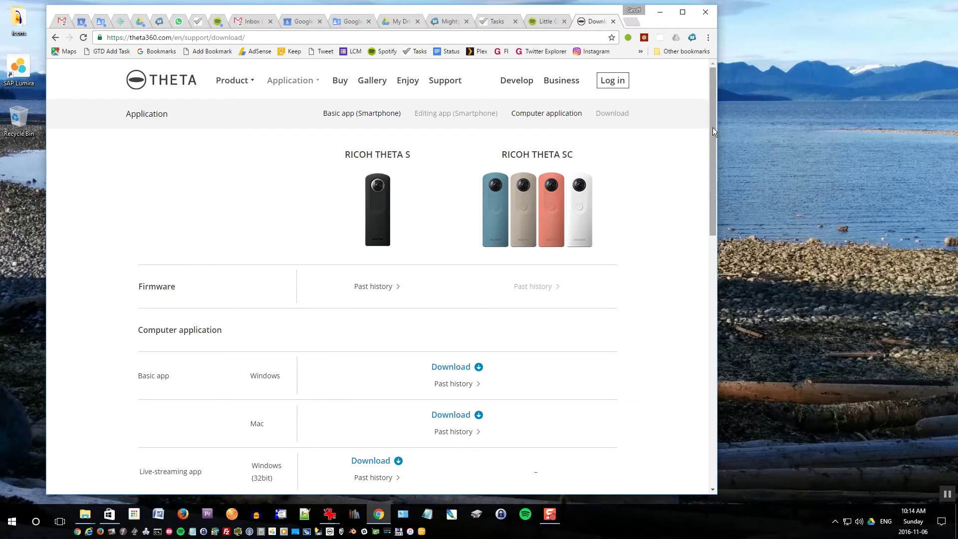
Save the 64-bit Windows live-streaming installer (UVCBlender_setup64_en) to the Desktop
{"action": "left_click_drag", "start_coordinate": [714, 121], "coordinate": [721, 214]}
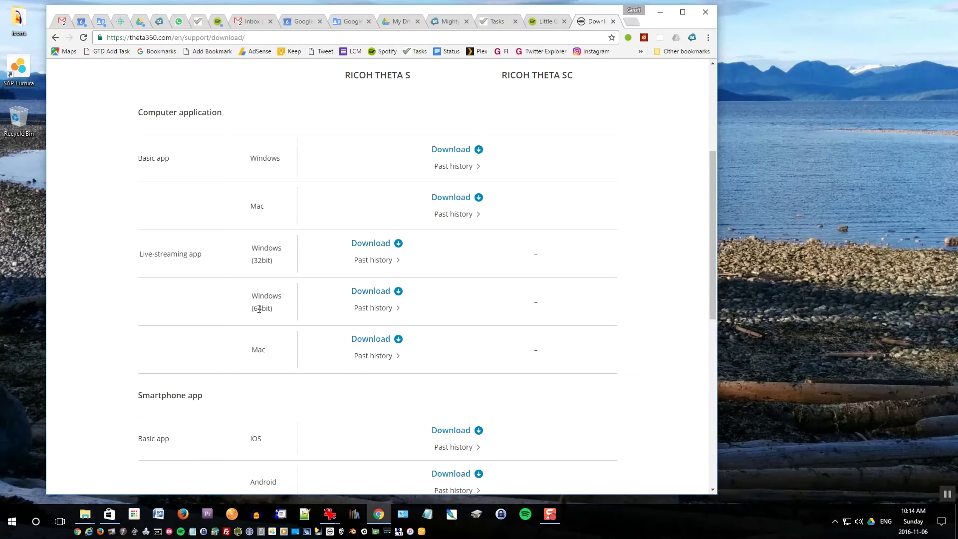
{"action": "left_click", "coordinate": [363, 295]}
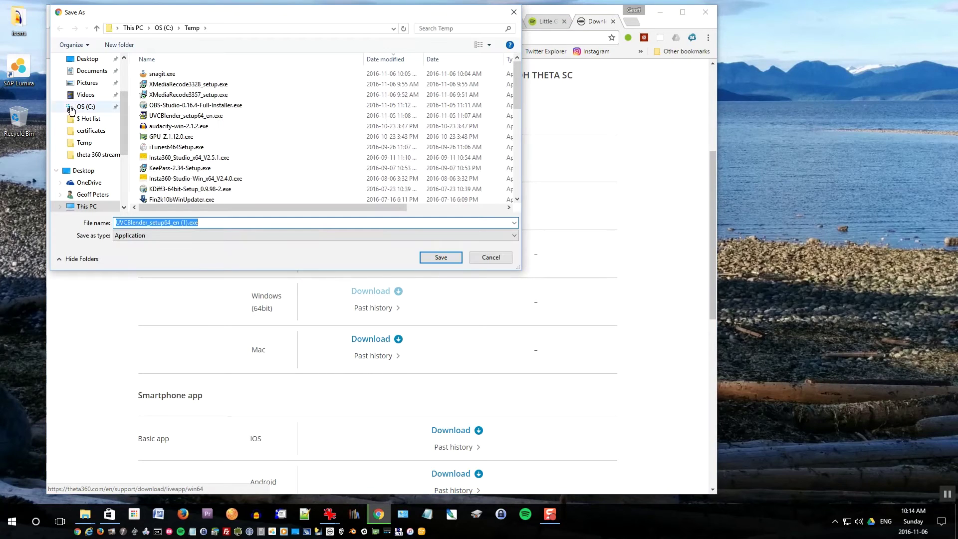
{"action": "left_click", "coordinate": [80, 61]}
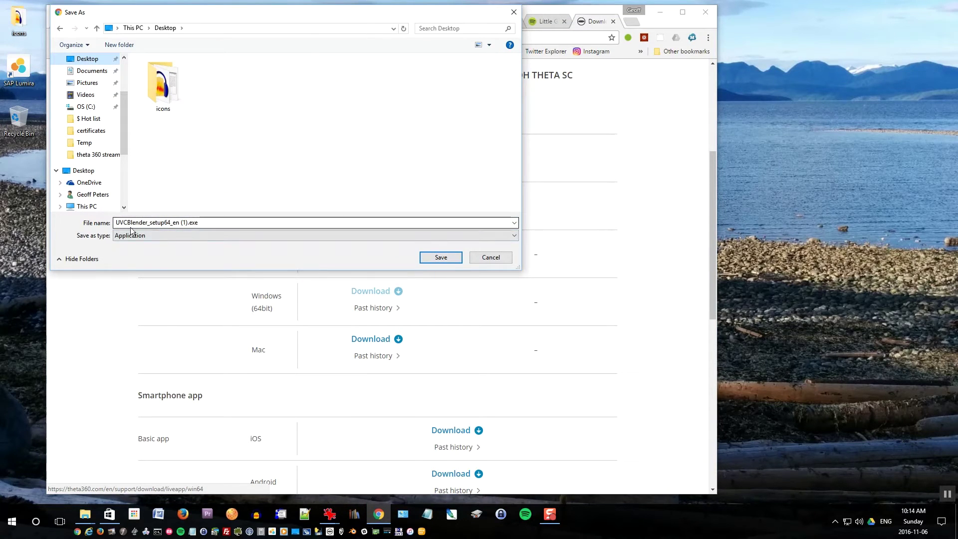
{"action": "left_click", "coordinate": [434, 262]}
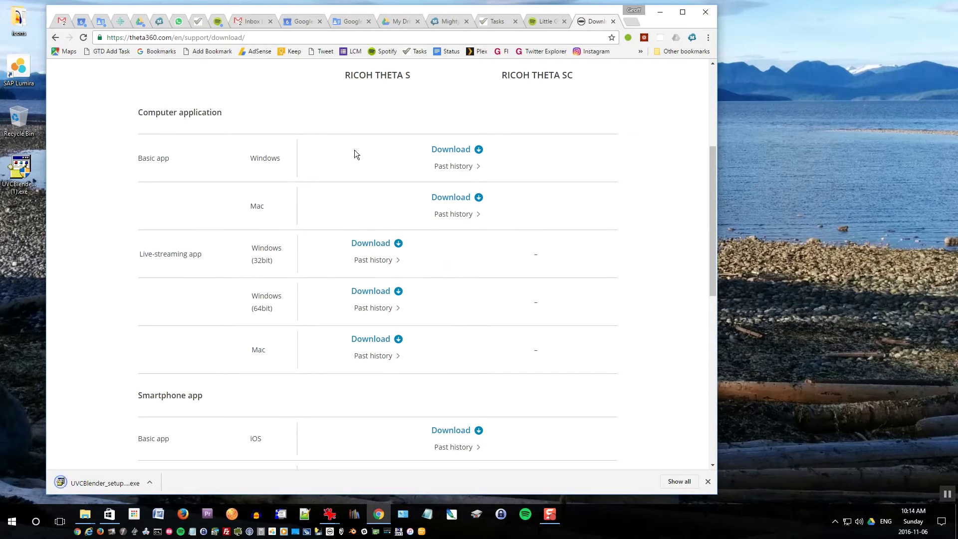
{"action": "left_click", "coordinate": [263, 37]}
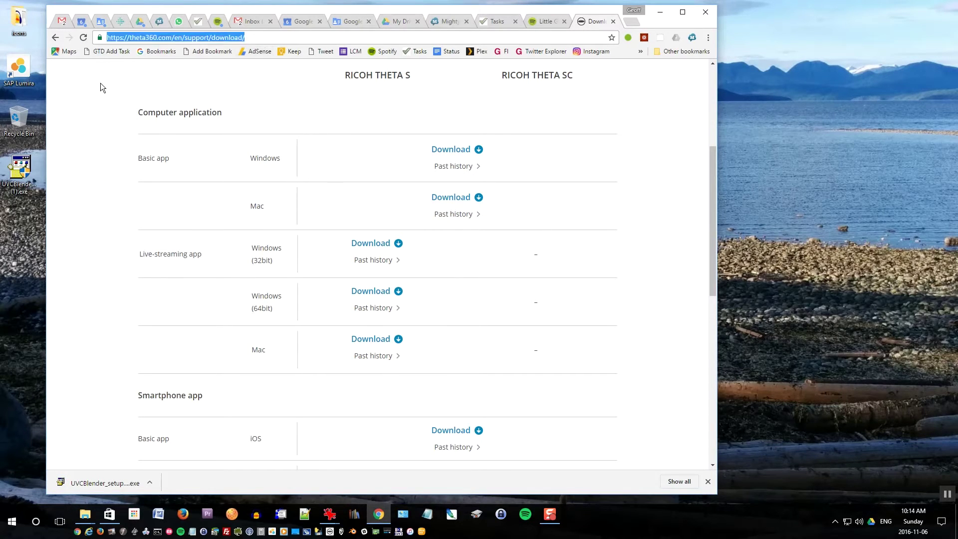
Search 'obs download' and save the OBS Studio 0.16.4 Windows installer to the desktop
{"action": "type", "text": "obs downl"}
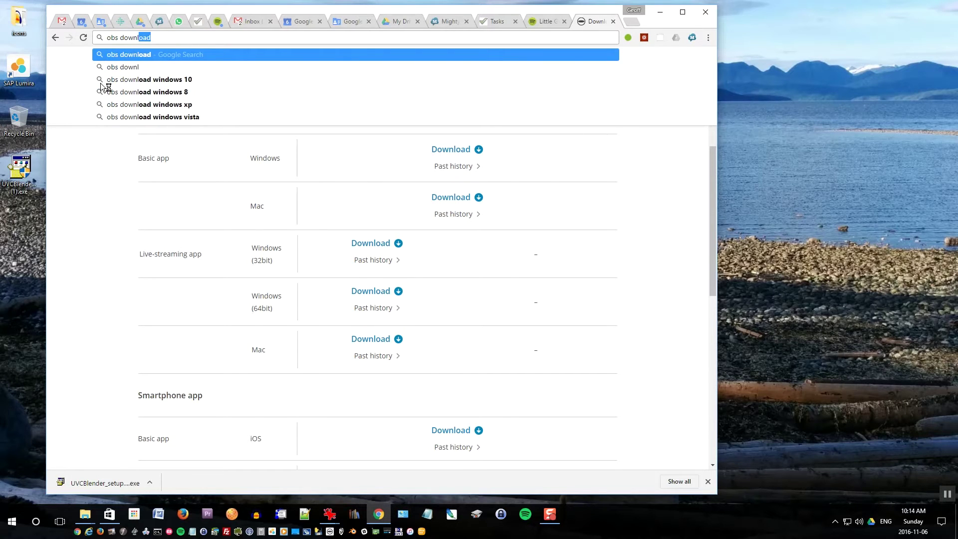
{"action": "type", "text": "oad"}
{"action": "key", "text": "Return"}
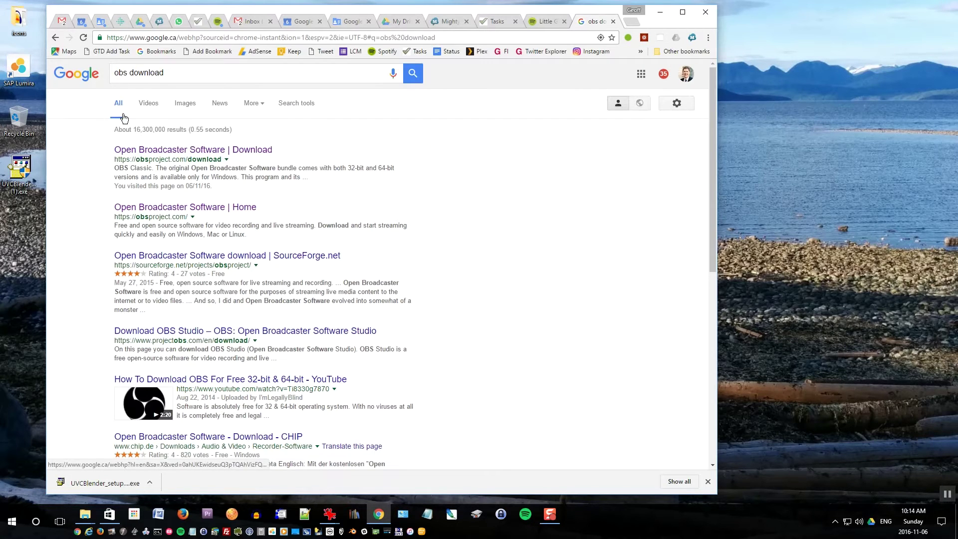
{"action": "left_click", "coordinate": [202, 153]}
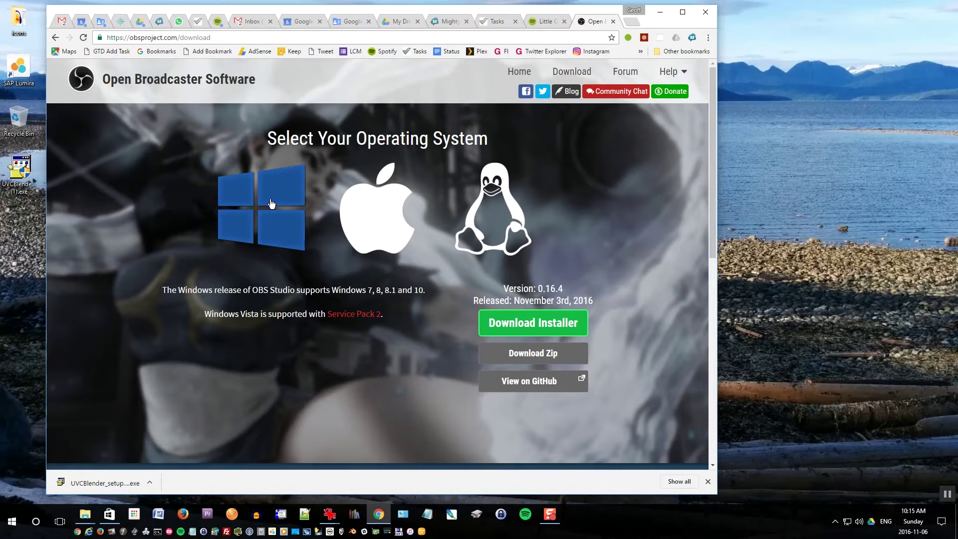
{"action": "left_click", "coordinate": [535, 326]}
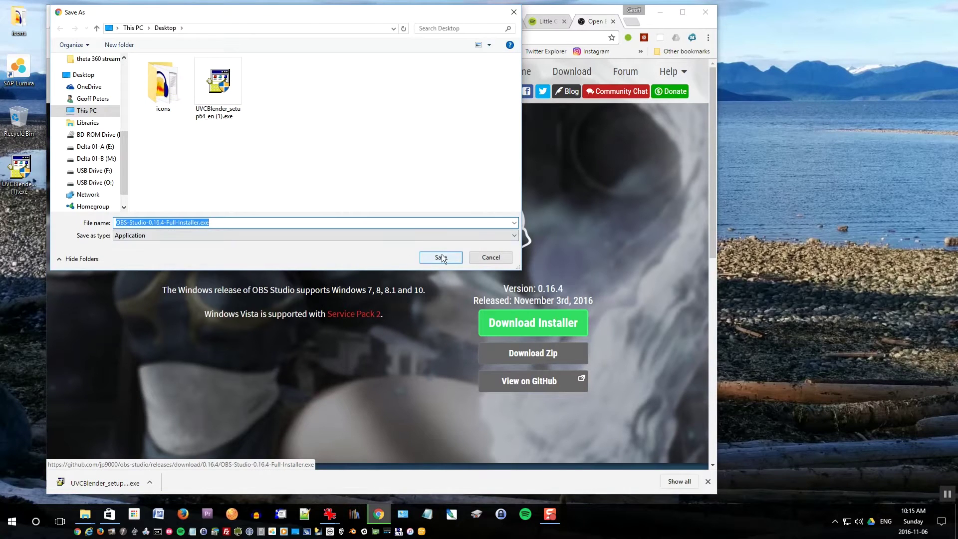
{"action": "left_click", "coordinate": [443, 257]}
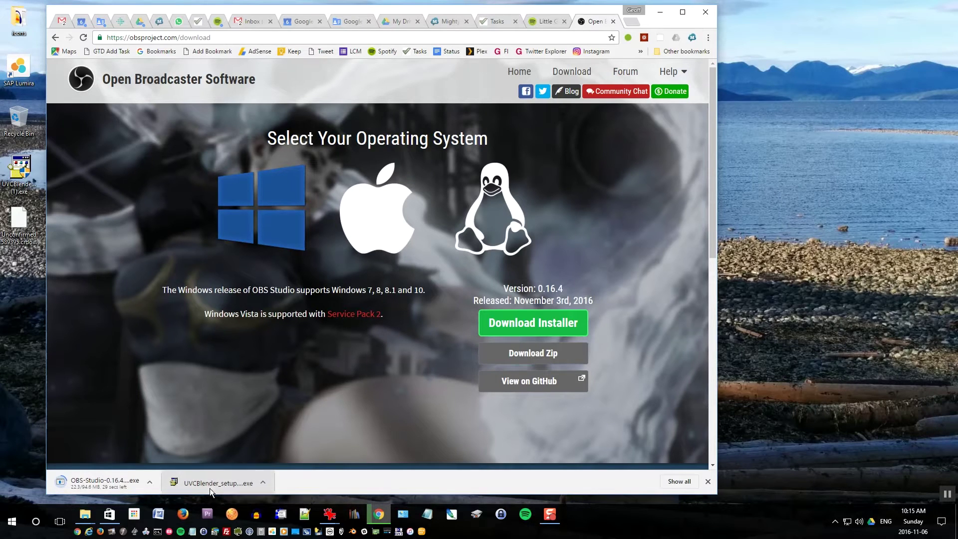
Run the UVCBlender setup with default options and finish with the program set to launch
{"action": "double_click", "coordinate": [20, 170]}
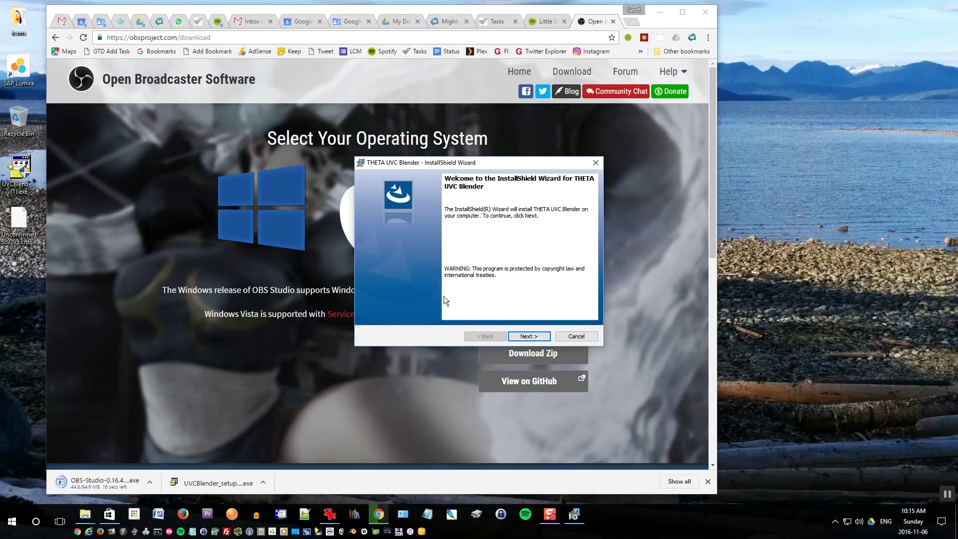
{"action": "left_click", "coordinate": [531, 337]}
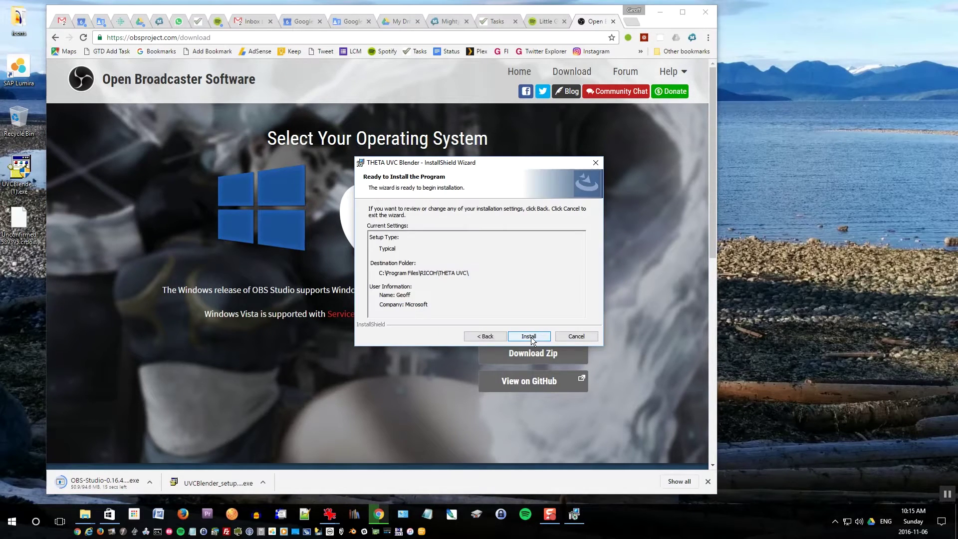
{"action": "left_click", "coordinate": [529, 337]}
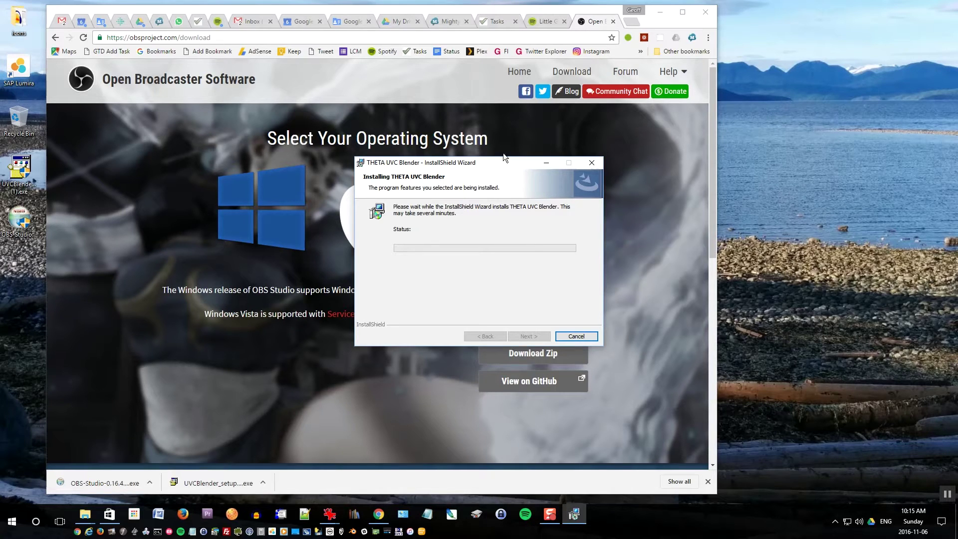
{"action": "left_click_drag", "start_coordinate": [455, 161], "coordinate": [528, 169]}
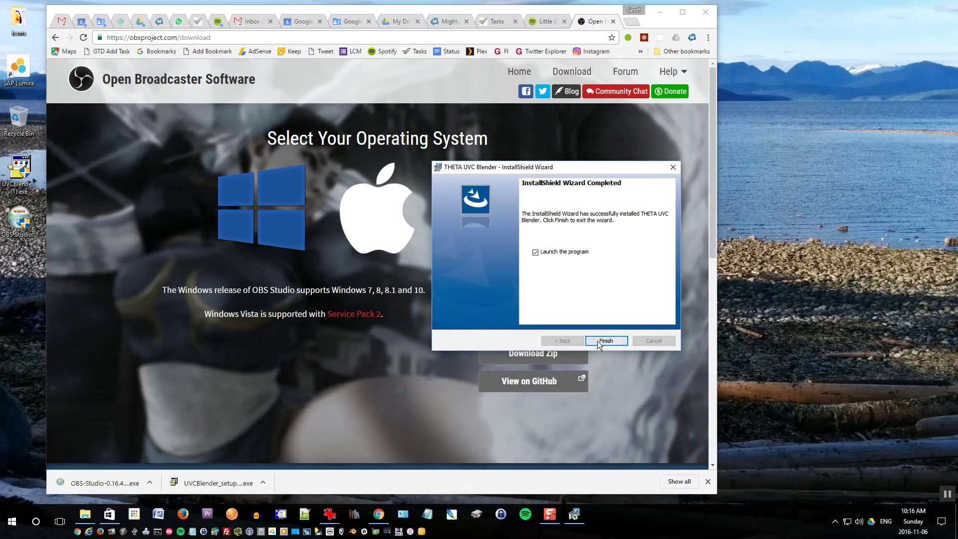
{"action": "left_click", "coordinate": [605, 340]}
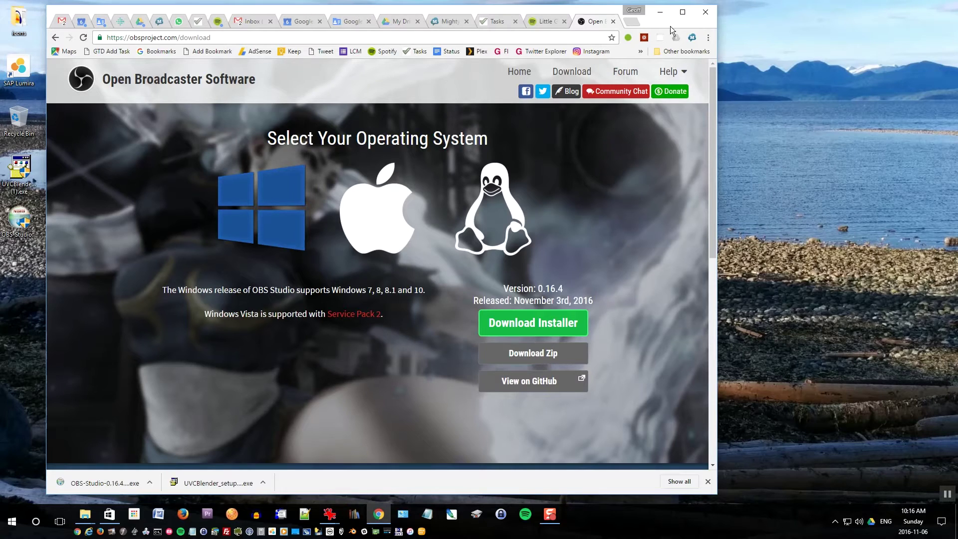
Register the connected RICOH THETA S camera in THETA UVC Register, then start the OBS installer
{"action": "left_click", "coordinate": [660, 12]}
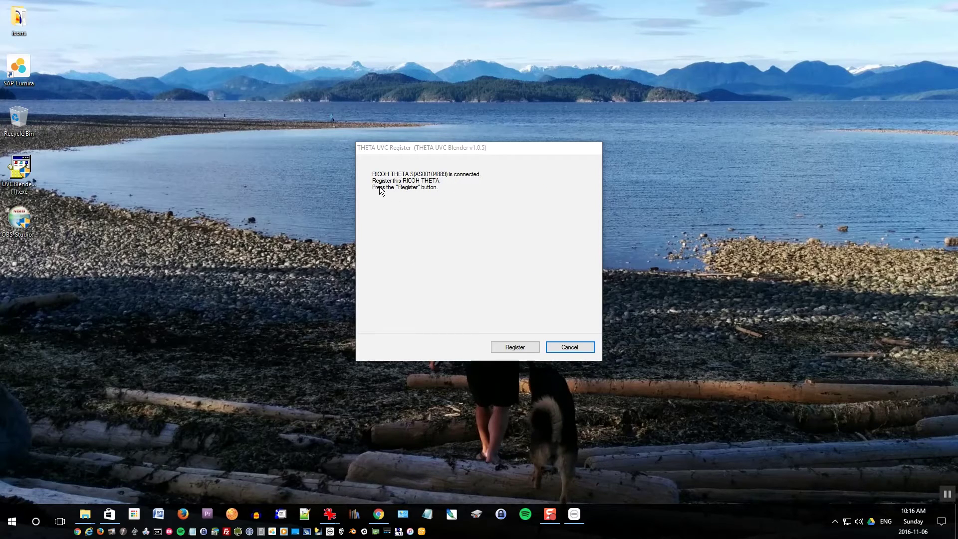
{"action": "left_click", "coordinate": [521, 347]}
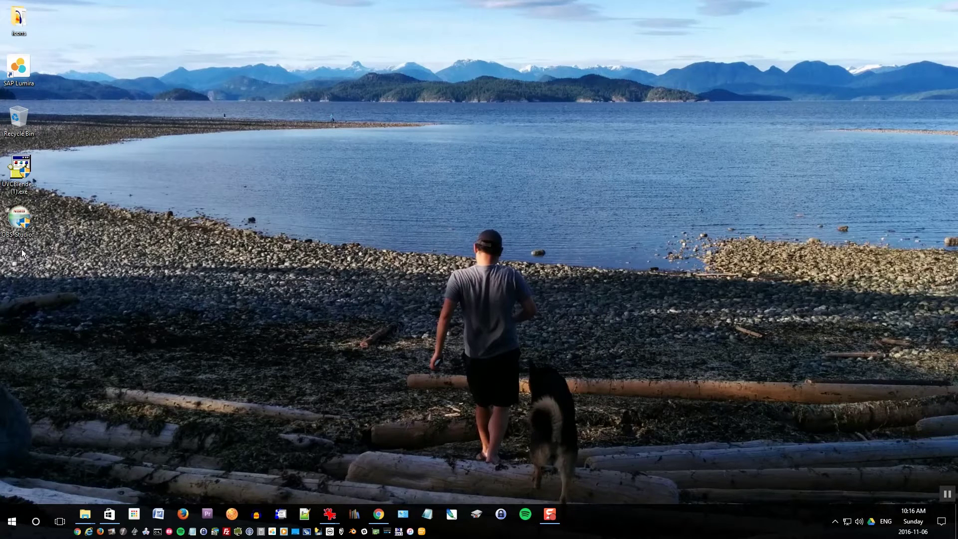
{"action": "double_click", "coordinate": [25, 216]}
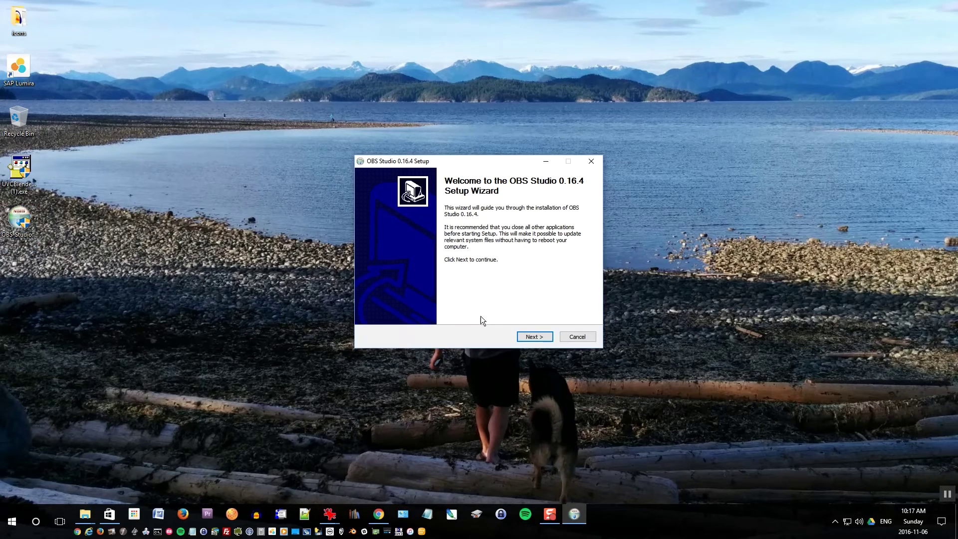
Install OBS Studio 0.16.4 with the default folder and components, launch it, and accept the GPL license
{"action": "left_click", "coordinate": [538, 339]}
{"action": "left_click", "coordinate": [536, 338]}
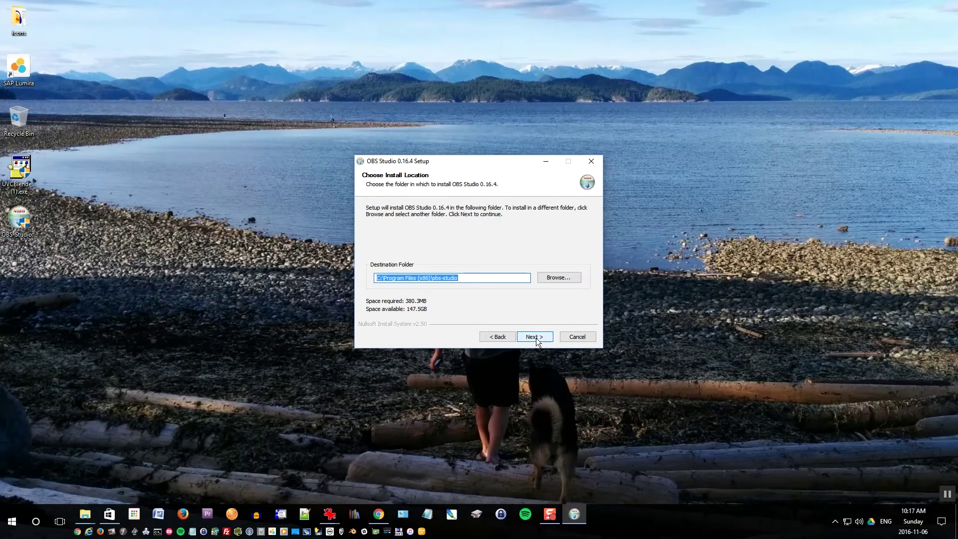
{"action": "left_click", "coordinate": [536, 337]}
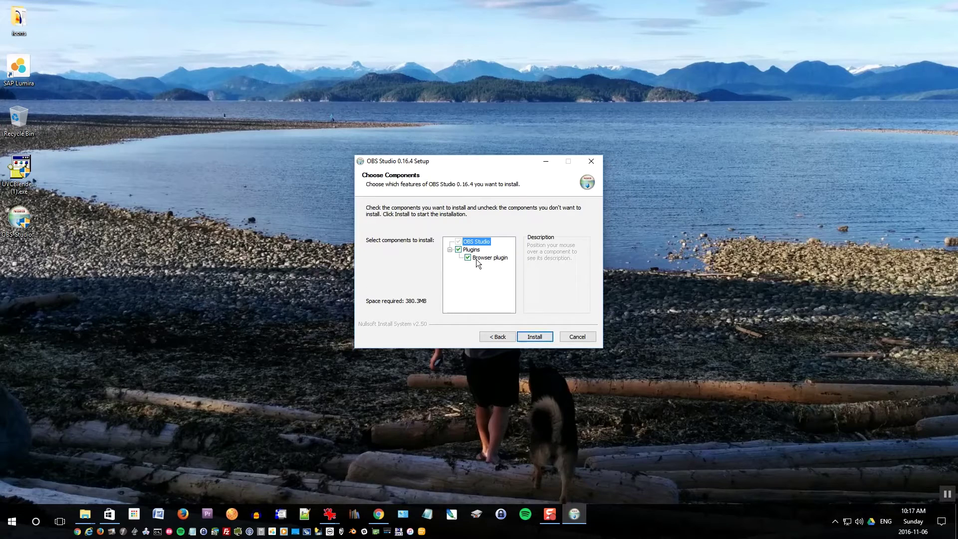
{"action": "left_click", "coordinate": [536, 337]}
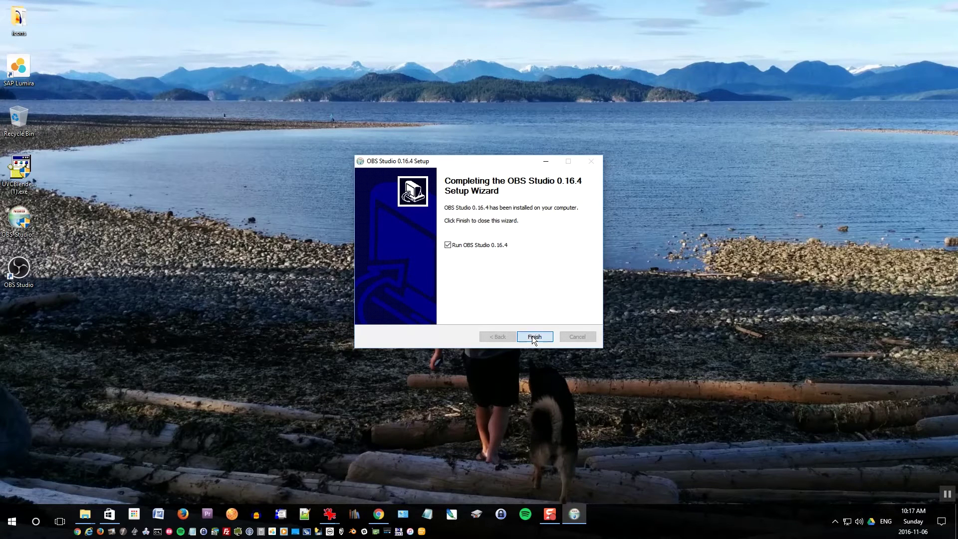
{"action": "left_click", "coordinate": [533, 337]}
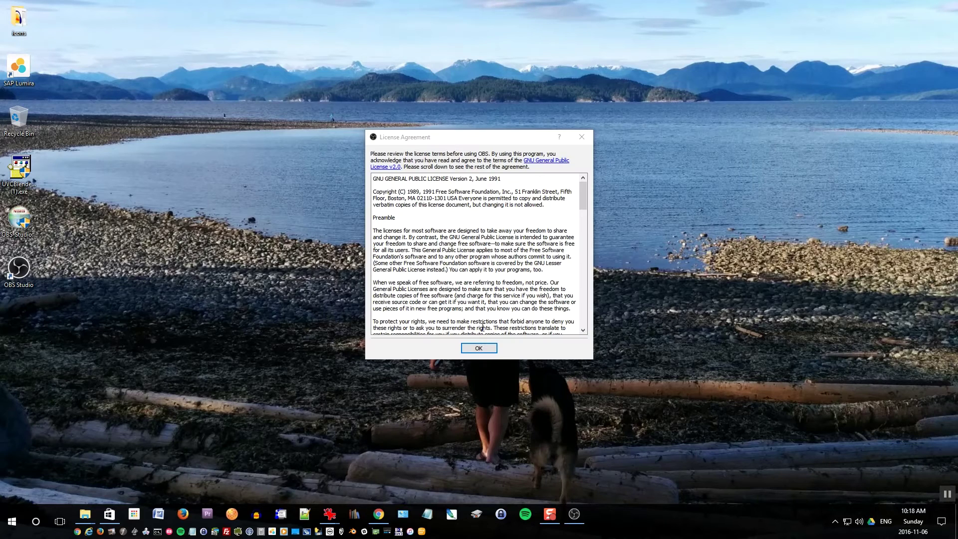
{"action": "left_click", "coordinate": [478, 349]}
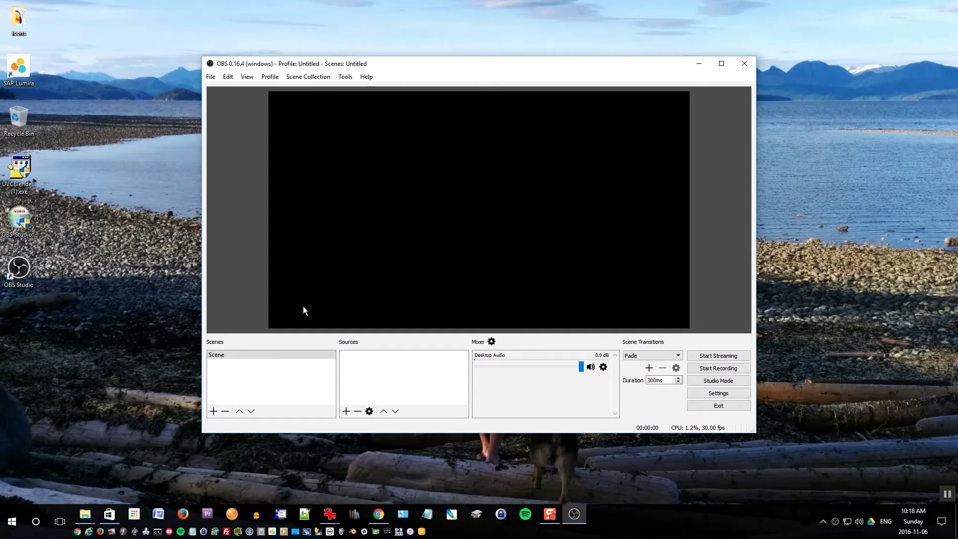
Add a Video Capture Device source using the THETA UVC Blender device
{"action": "left_click", "coordinate": [347, 413]}
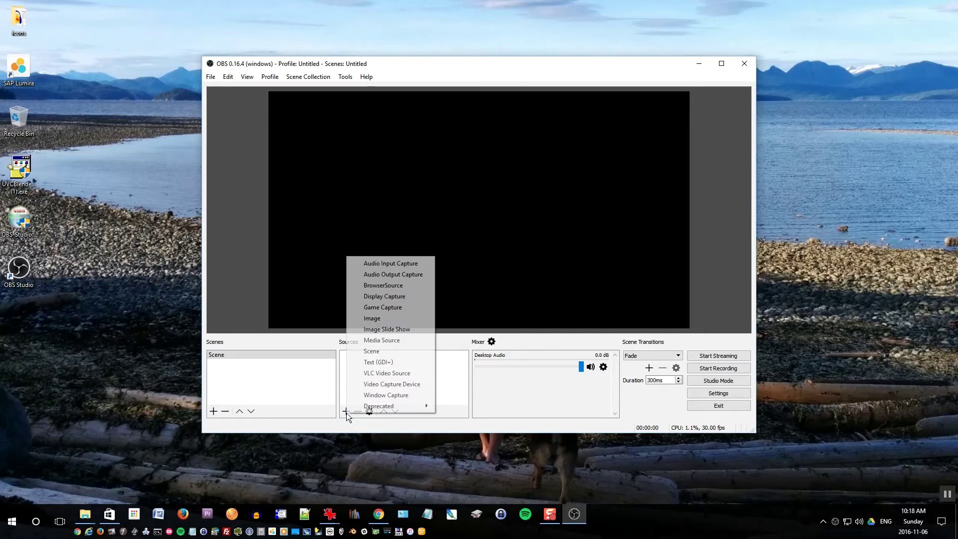
{"action": "left_click", "coordinate": [372, 384]}
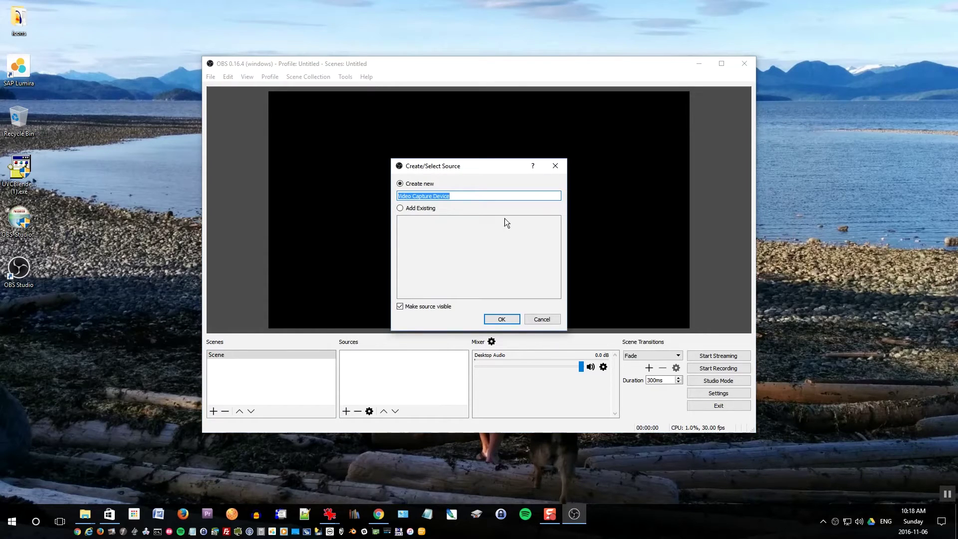
{"action": "left_click", "coordinate": [503, 319]}
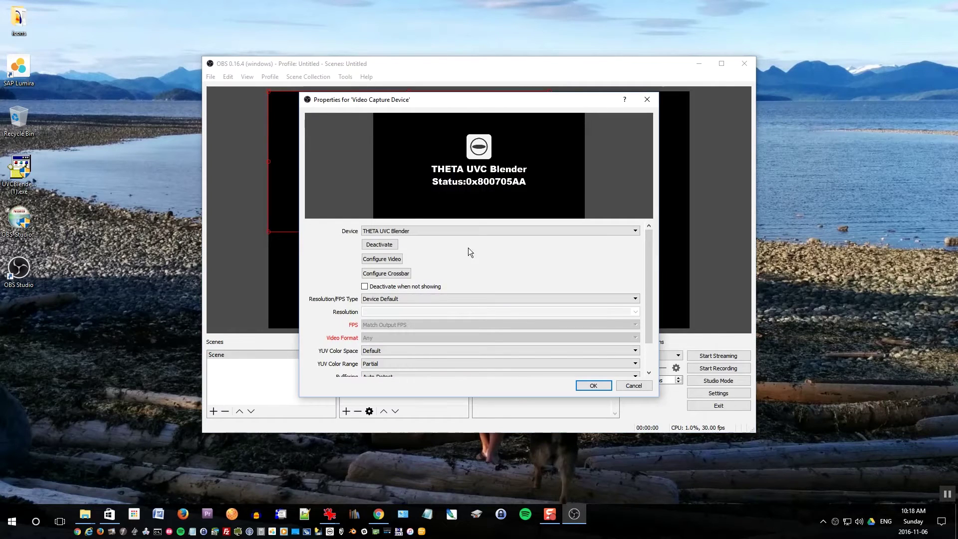
{"action": "left_click", "coordinate": [421, 231]}
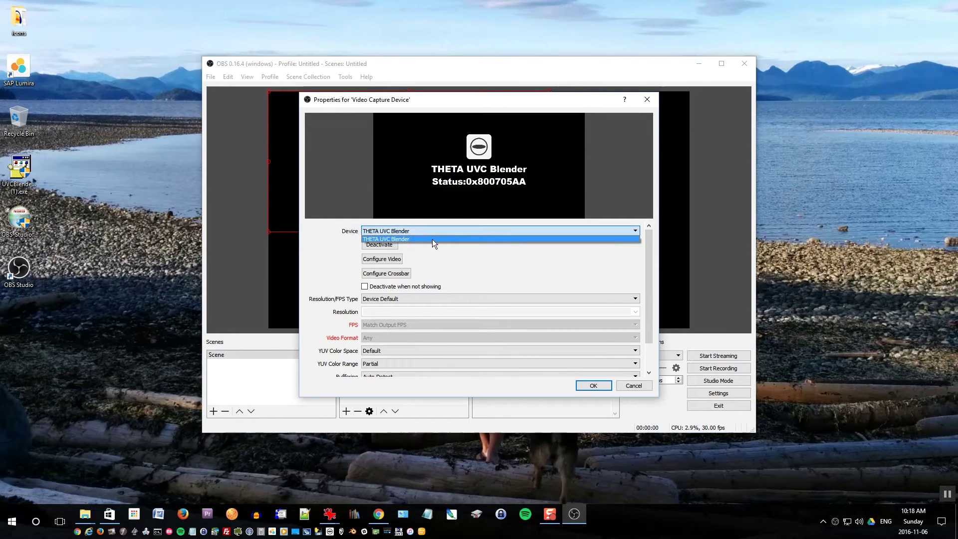
{"action": "left_click", "coordinate": [432, 239]}
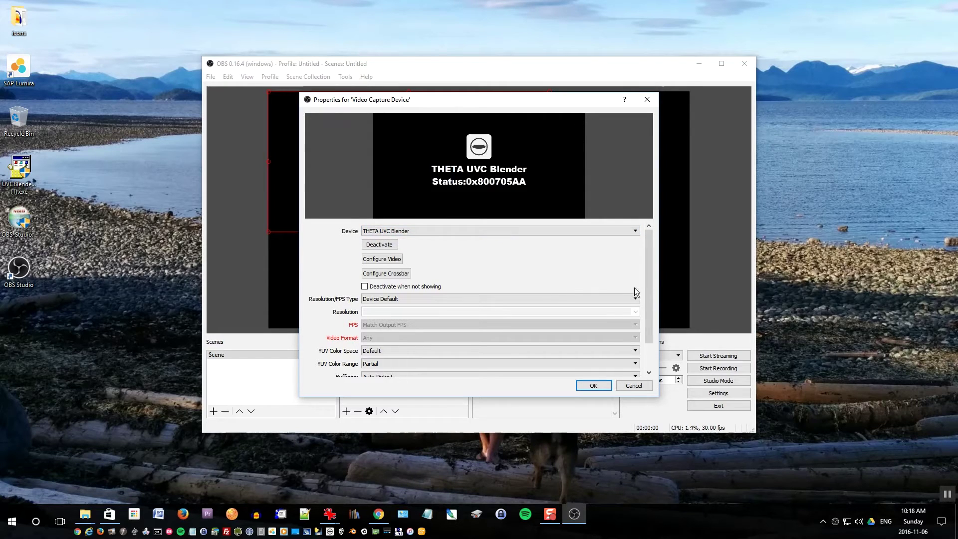
{"action": "left_click_drag", "start_coordinate": [649, 264], "coordinate": [649, 289]}
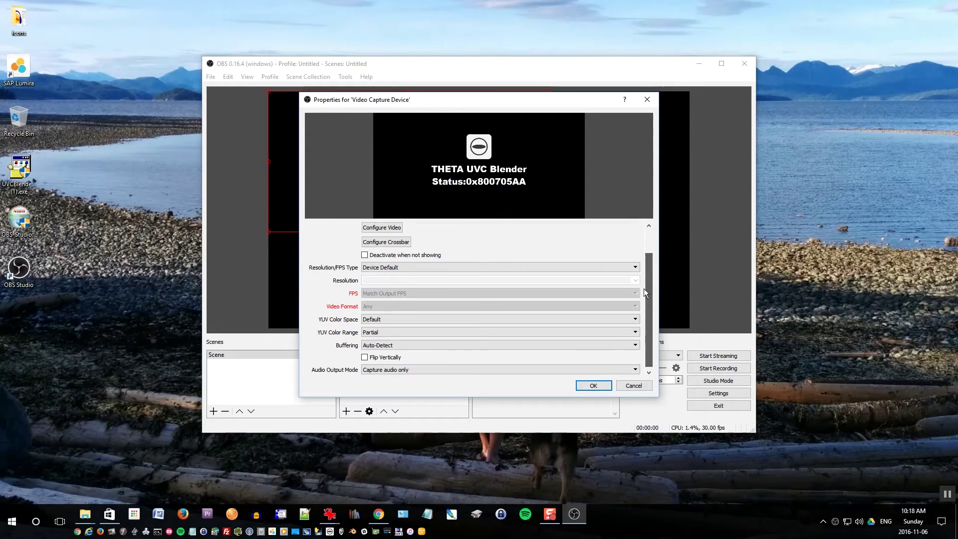
{"action": "left_click", "coordinate": [595, 388]}
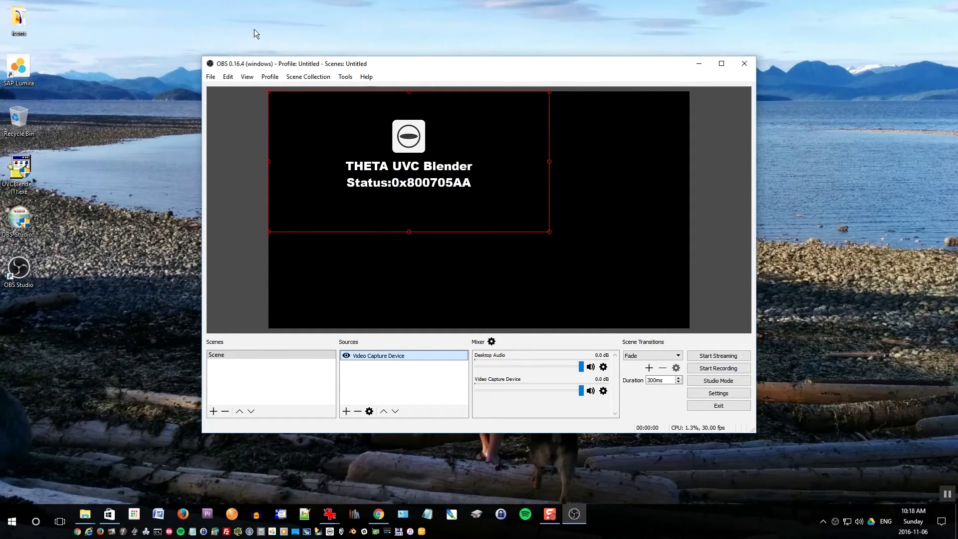
{"action": "left_click", "coordinate": [701, 394]}
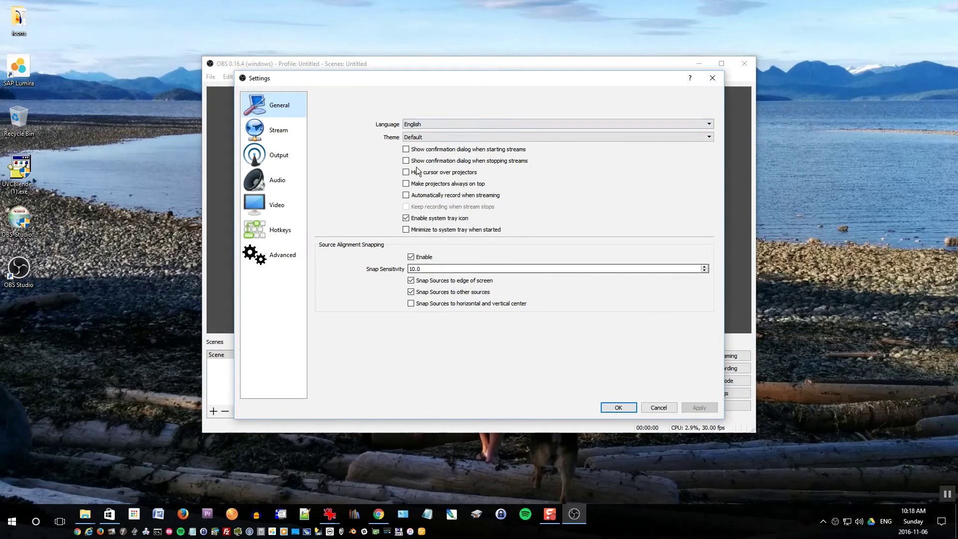
Set the stream type to Custom Streaming Server
{"action": "left_click", "coordinate": [283, 128]}
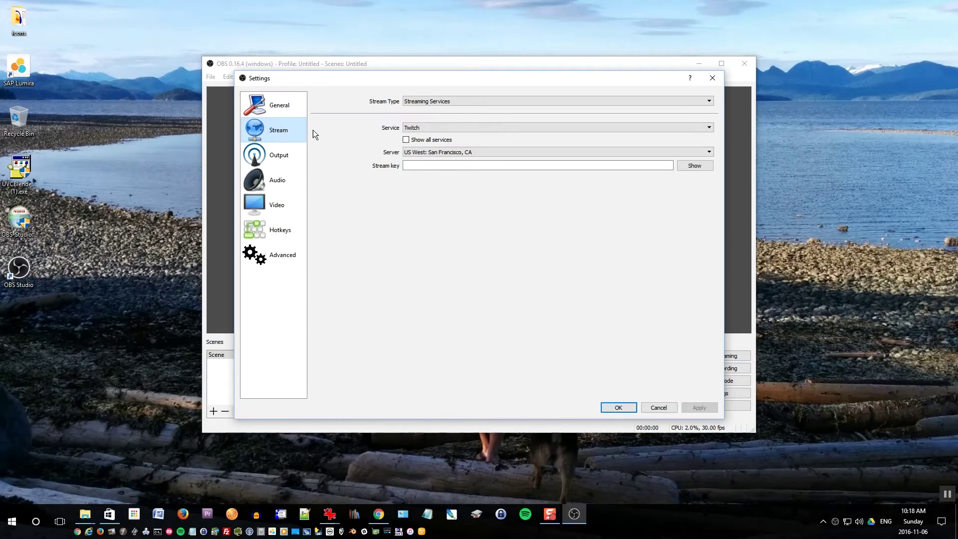
{"action": "left_click", "coordinate": [429, 101]}
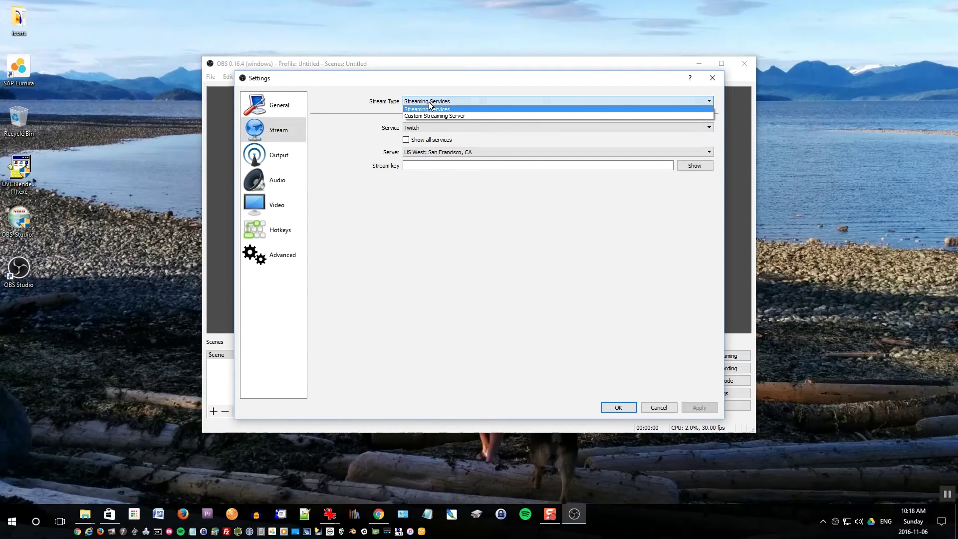
{"action": "left_click", "coordinate": [453, 115]}
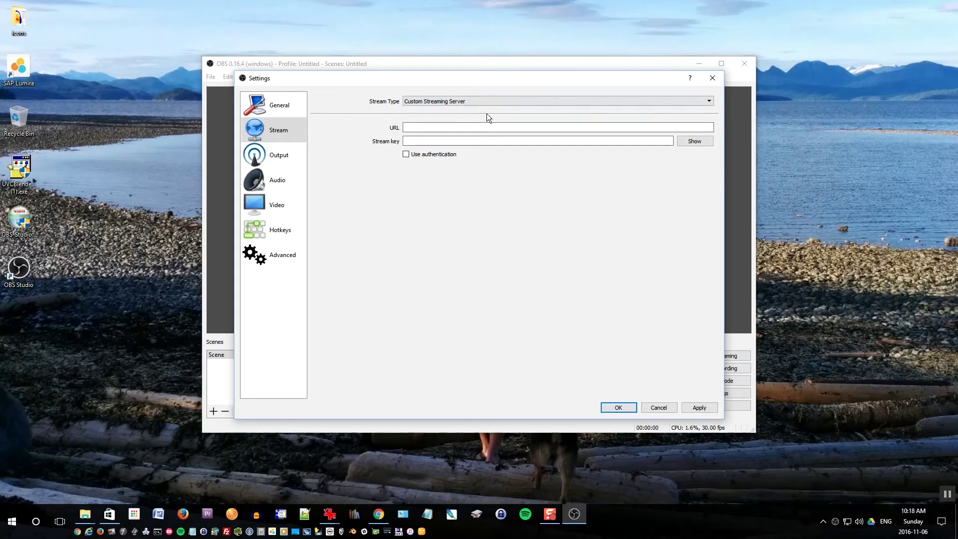
Switch output mode to Advanced with bitrate 3000 and keyframe interval 2
{"action": "left_click", "coordinate": [278, 156]}
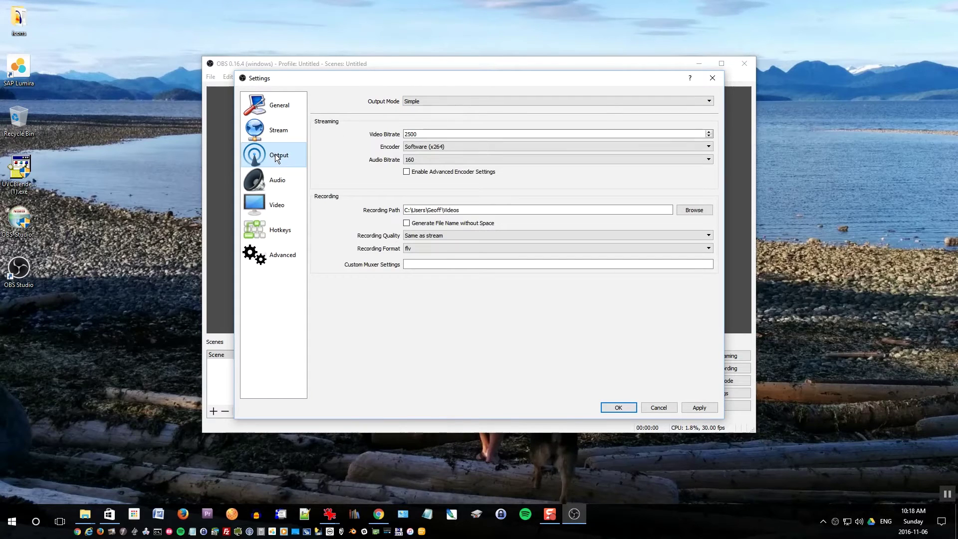
{"action": "left_click", "coordinate": [424, 101]}
{"action": "left_click", "coordinate": [446, 113]}
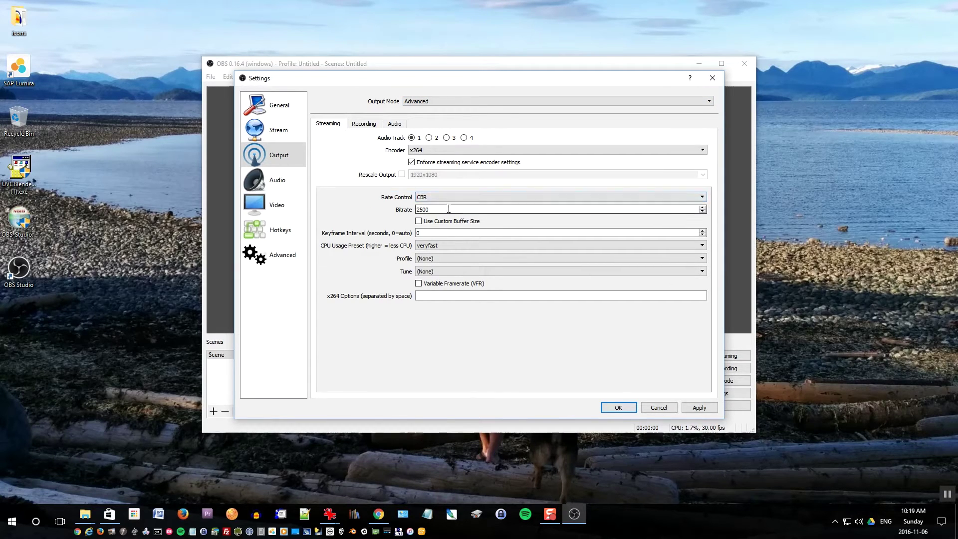
{"action": "double_click", "coordinate": [423, 209]}
{"action": "type", "text": "3000"}
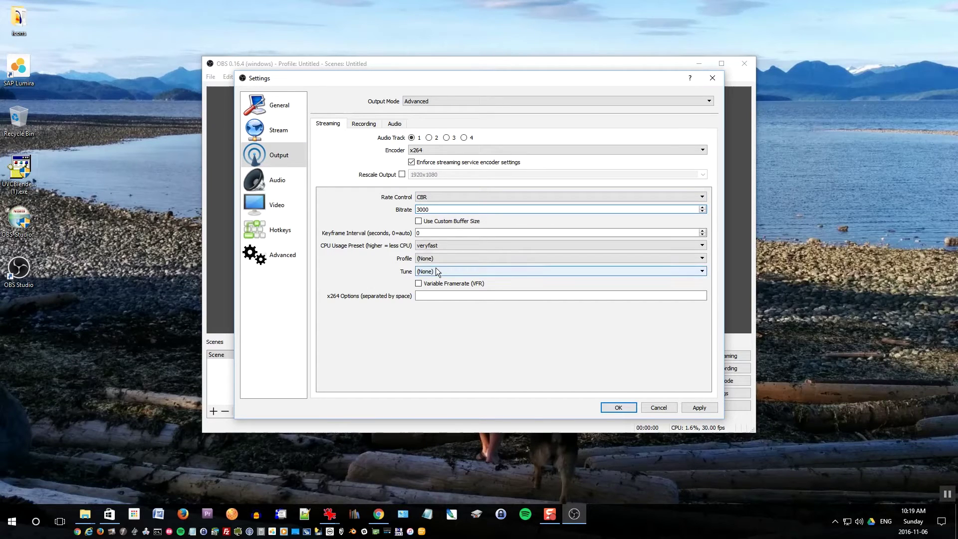
{"action": "double_click", "coordinate": [423, 232]}
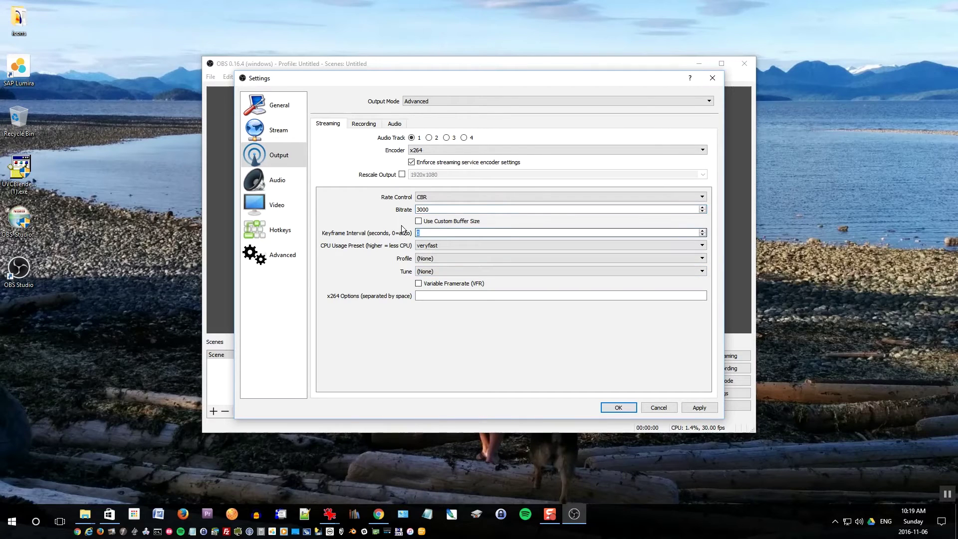
{"action": "type", "text": "2"}
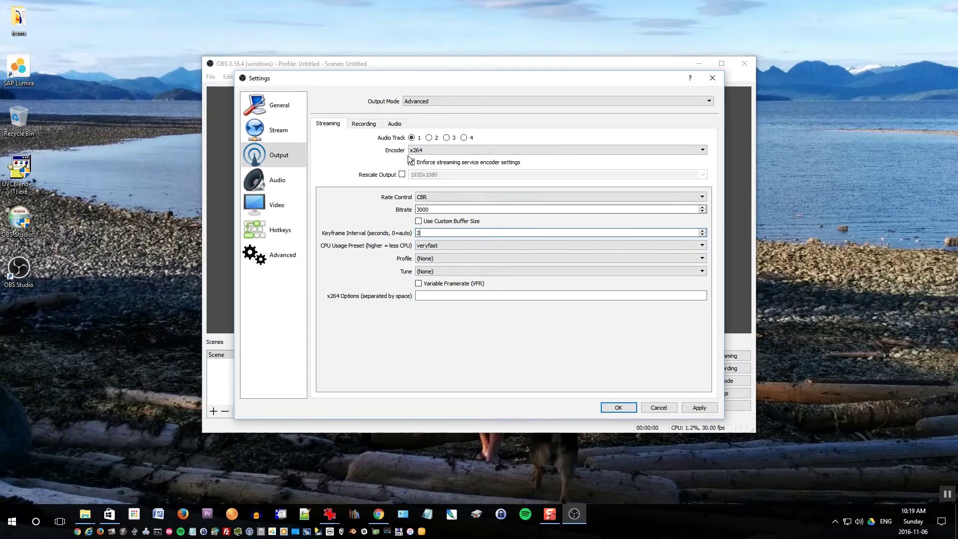
{"action": "left_click", "coordinate": [363, 125]}
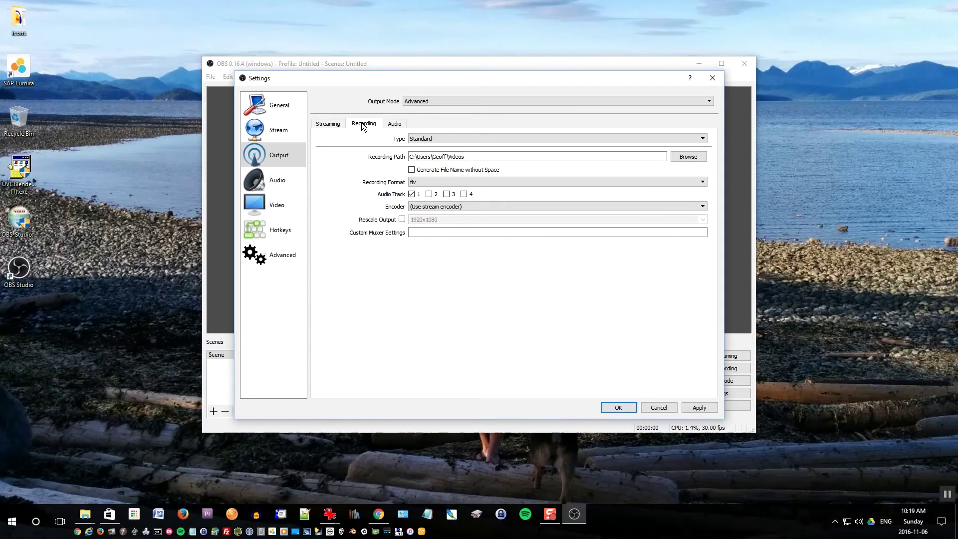
Set the recording format to mp4
{"action": "left_click", "coordinate": [484, 184]}
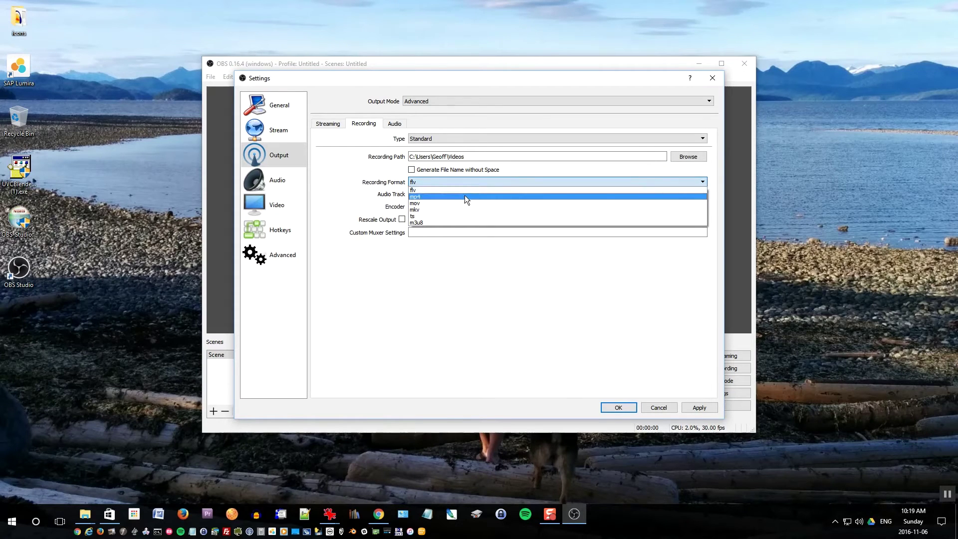
{"action": "left_click", "coordinate": [466, 196]}
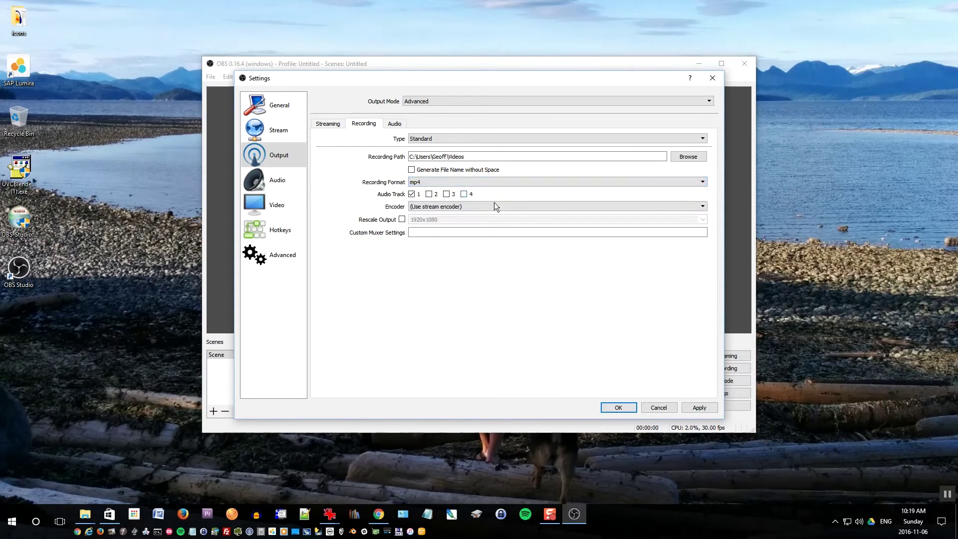
{"action": "left_click", "coordinate": [394, 123]}
Set the audio bitrate of Tracks 1 through 4 to 128
{"action": "left_click", "coordinate": [440, 150]}
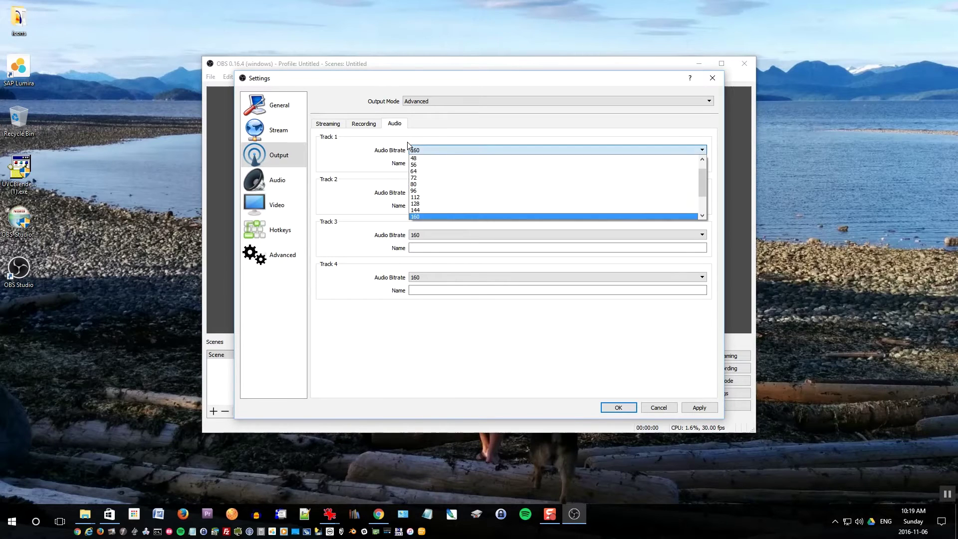
{"action": "left_click", "coordinate": [458, 203]}
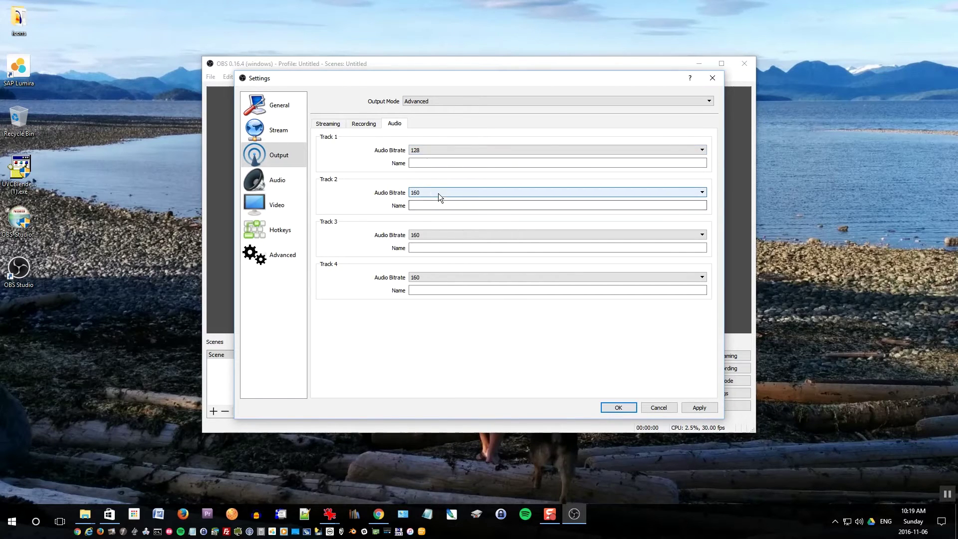
{"action": "left_click", "coordinate": [438, 192]}
{"action": "left_click", "coordinate": [466, 246]}
{"action": "left_click", "coordinate": [446, 237]}
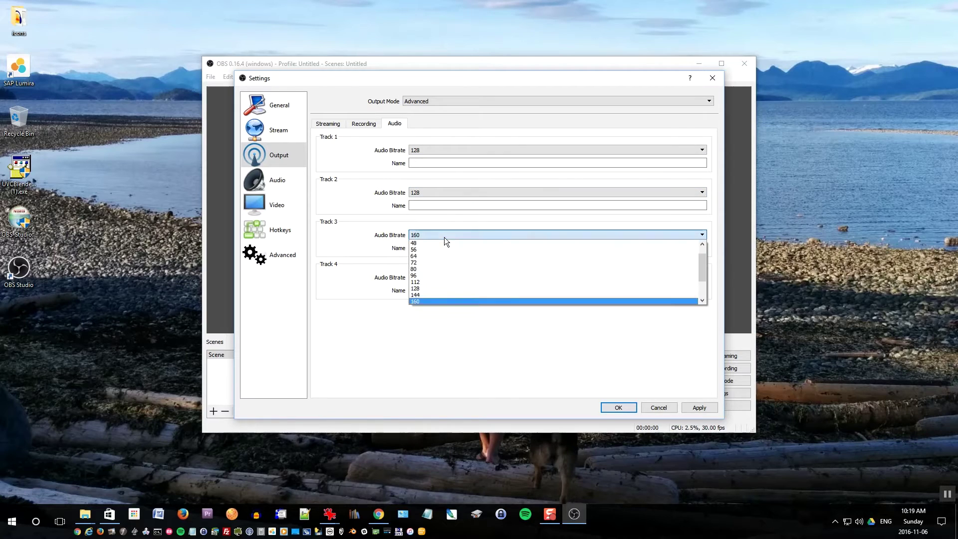
{"action": "left_click", "coordinate": [423, 289]}
{"action": "left_click", "coordinate": [423, 277]}
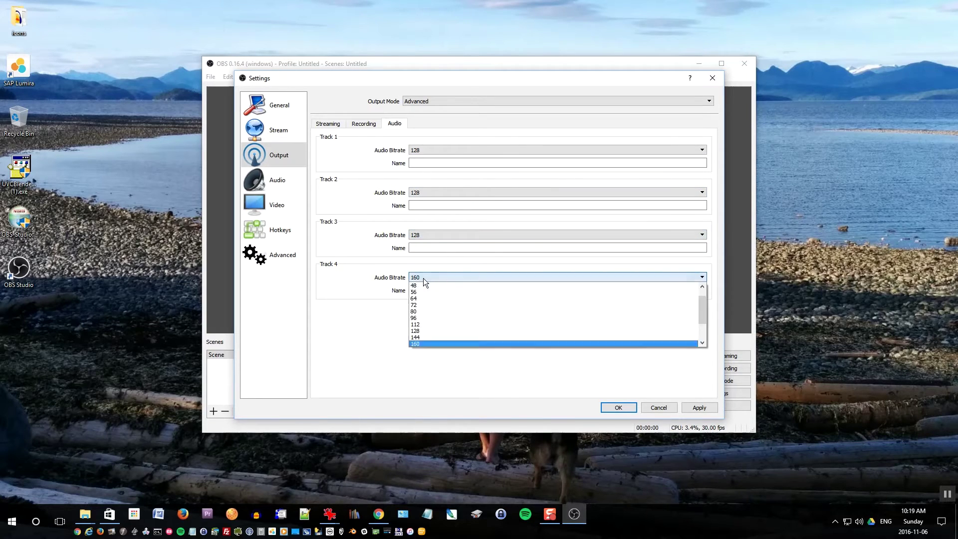
{"action": "left_click", "coordinate": [440, 330]}
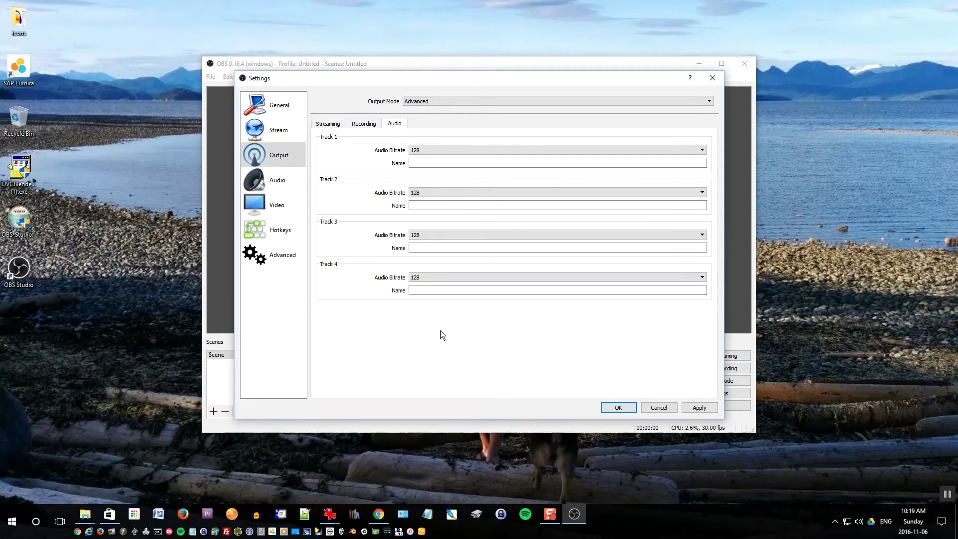
{"action": "left_click", "coordinate": [266, 180]}
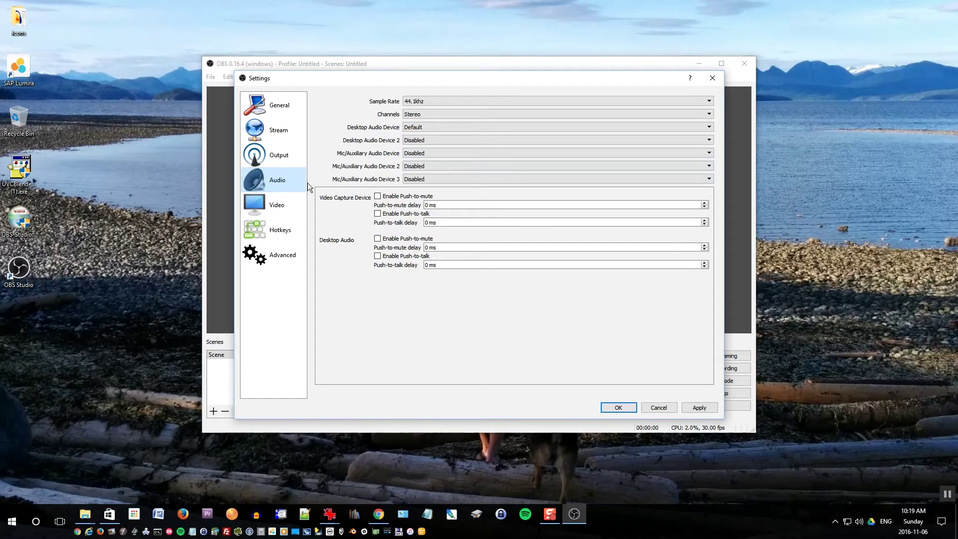
Set Base (Canvas) and Output (Scaled) Resolution to 1920x960, check Hotkeys and Advanced, and save
{"action": "left_click", "coordinate": [279, 205]}
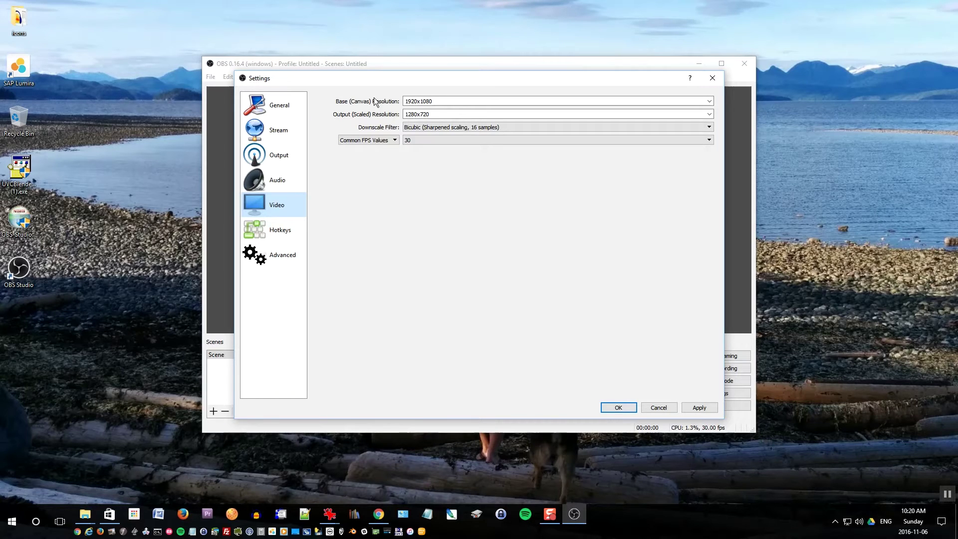
{"action": "left_click_drag", "start_coordinate": [432, 101], "coordinate": [420, 101]}
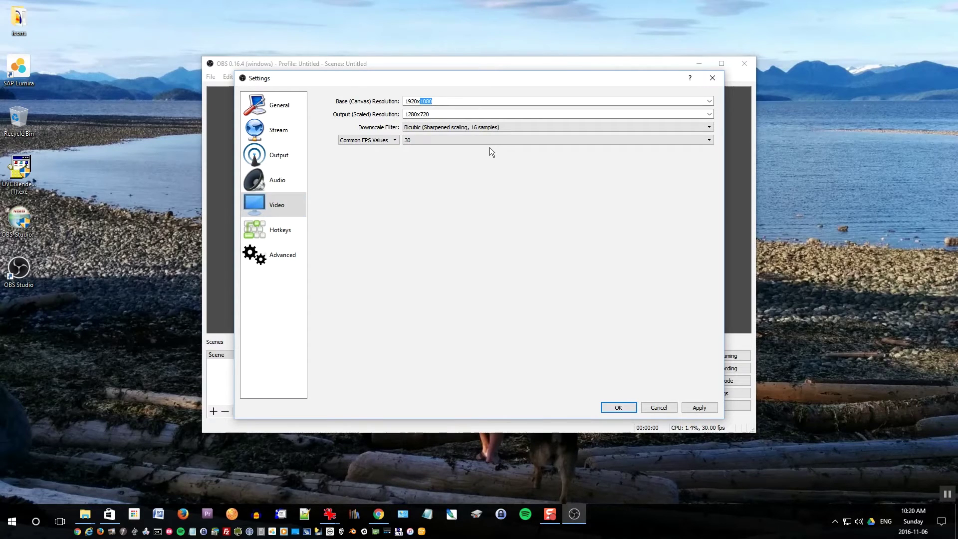
{"action": "type", "text": "960"}
{"action": "left_click_drag", "start_coordinate": [454, 114], "coordinate": [372, 113]}
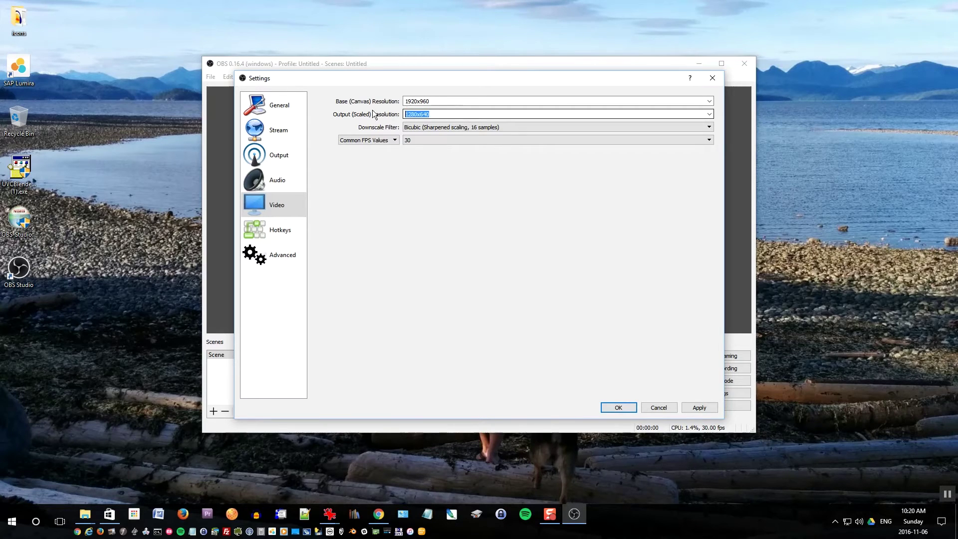
{"action": "type", "text": "1920"}
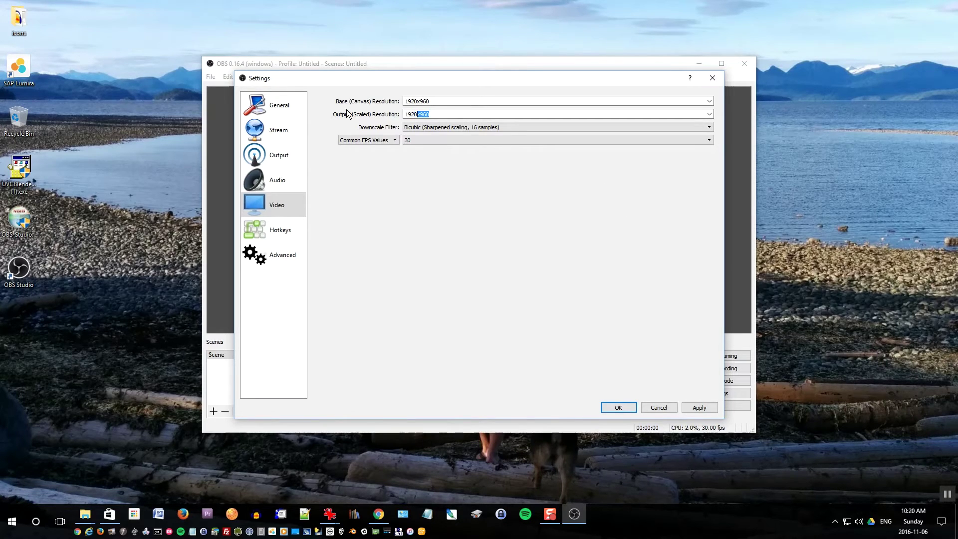
{"action": "left_click", "coordinate": [462, 101]}
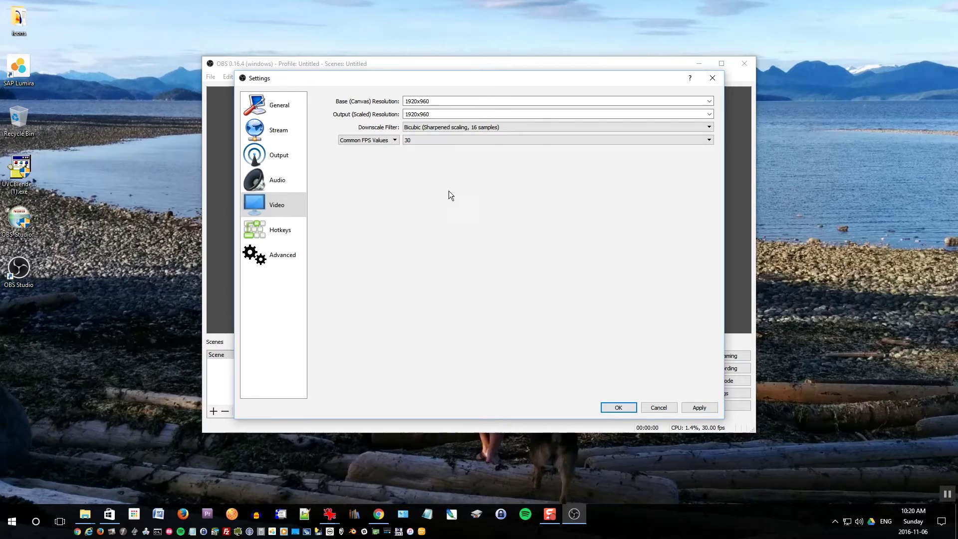
{"action": "left_click", "coordinate": [290, 231]}
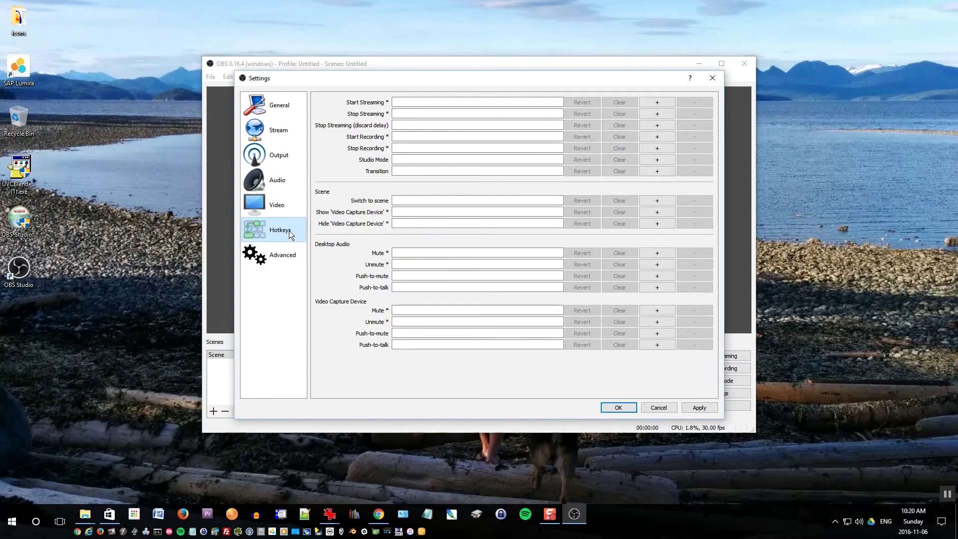
{"action": "left_click", "coordinate": [278, 258]}
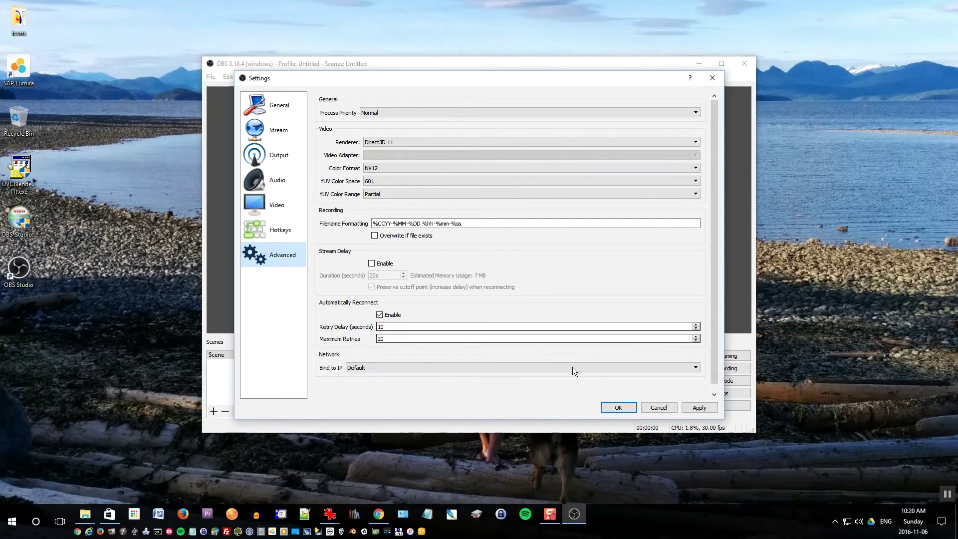
{"action": "left_click", "coordinate": [618, 408]}
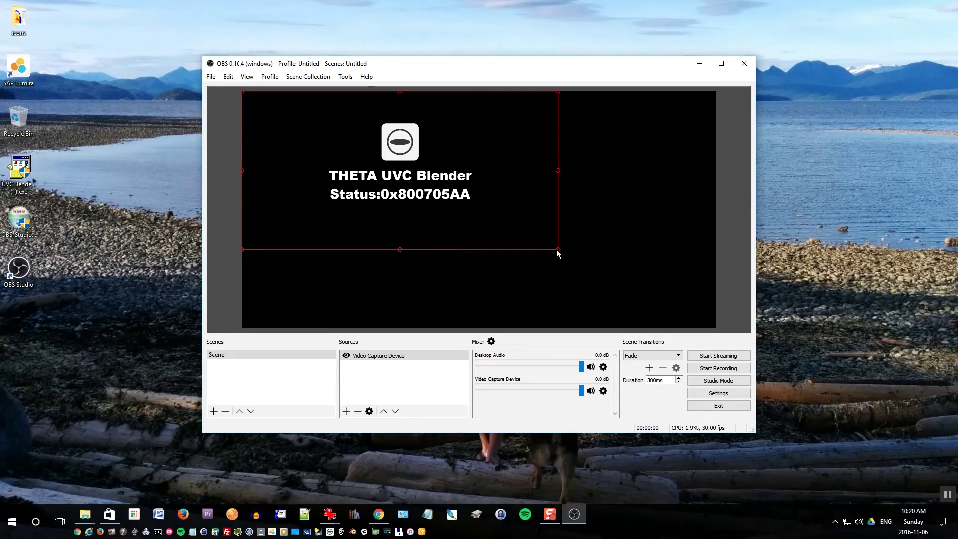
Stretch the camera source to fill the canvas, then bring up the Video Capture Device properties
{"action": "left_click_drag", "start_coordinate": [558, 252], "coordinate": [713, 327]}
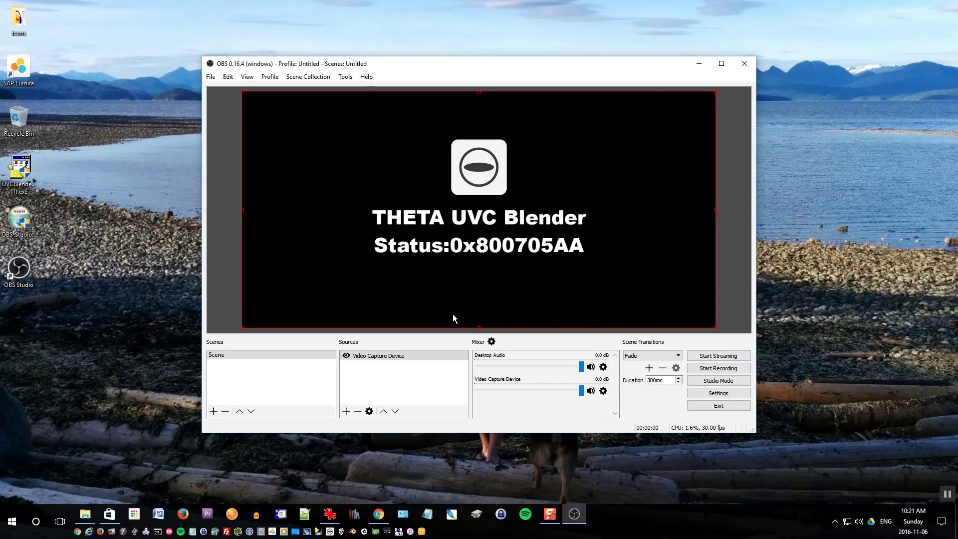
{"action": "left_click", "coordinate": [439, 356]}
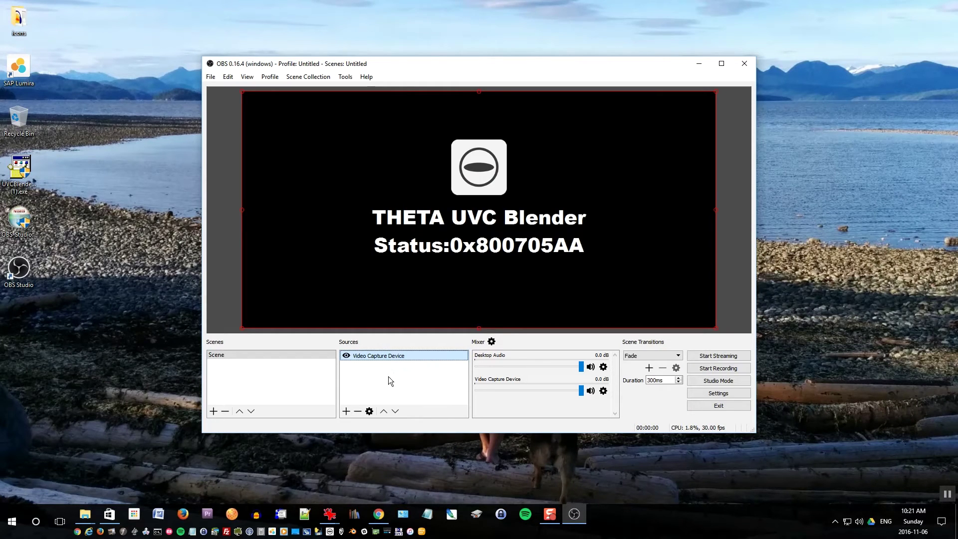
{"action": "left_click", "coordinate": [368, 412]}
{"action": "left_click", "coordinate": [406, 281]}
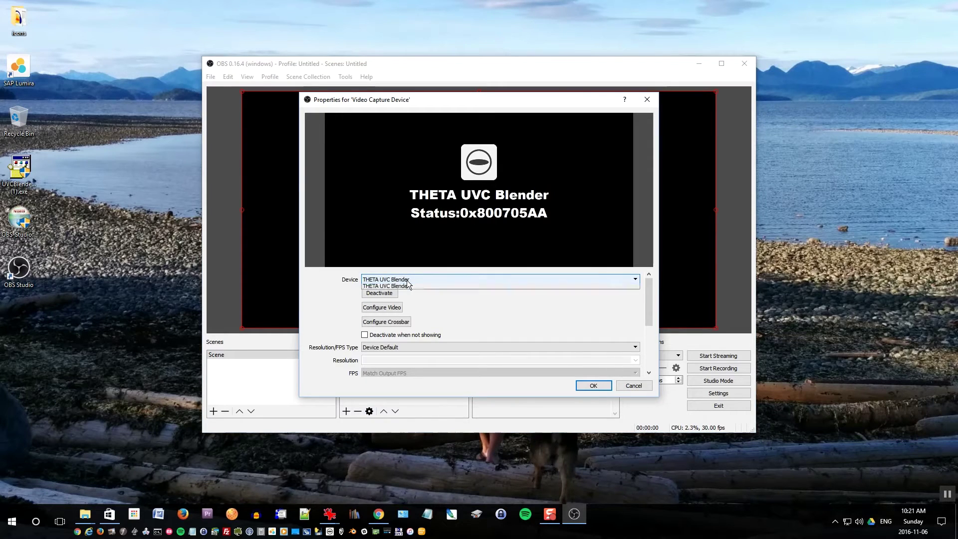
{"action": "left_click", "coordinate": [424, 289]}
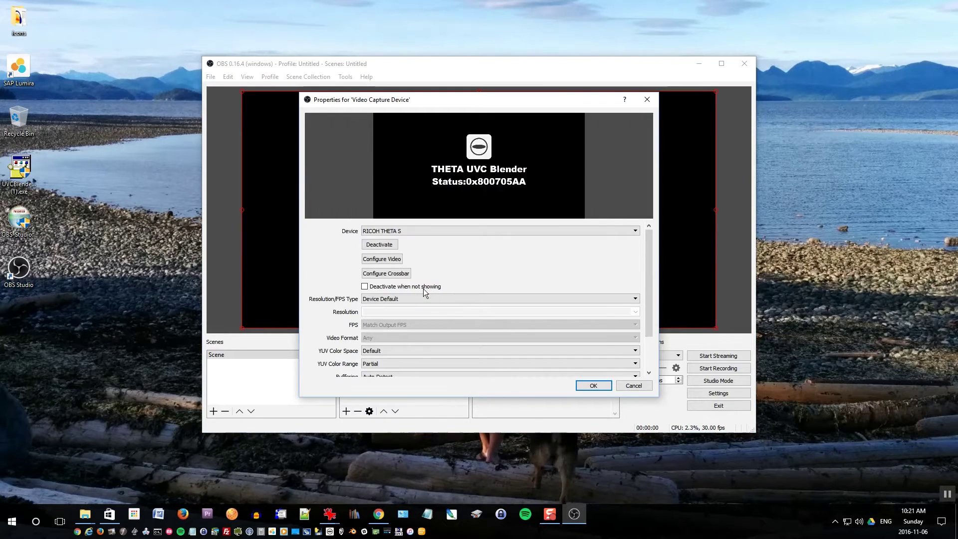
{"action": "left_click", "coordinate": [442, 229]}
{"action": "left_click", "coordinate": [442, 245]}
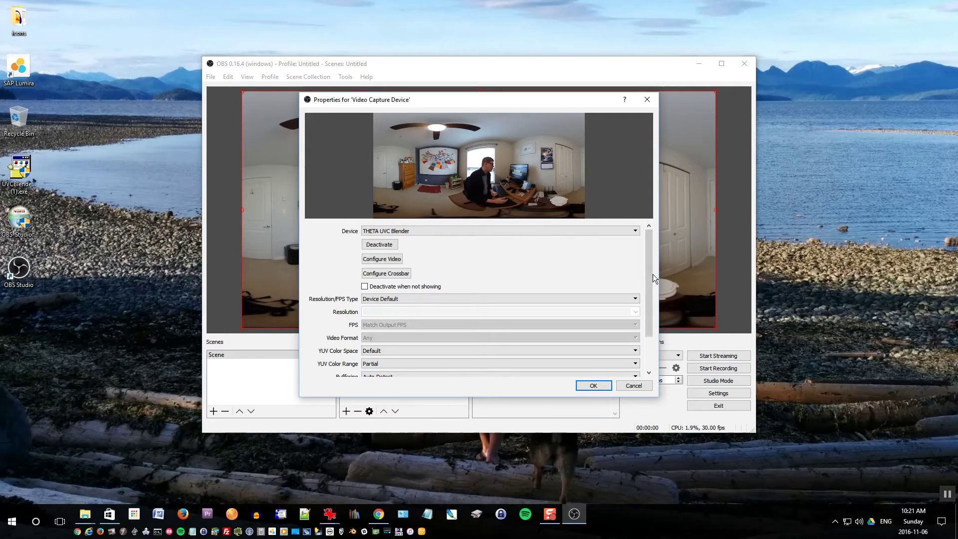
{"action": "left_click_drag", "start_coordinate": [652, 274], "coordinate": [649, 309]}
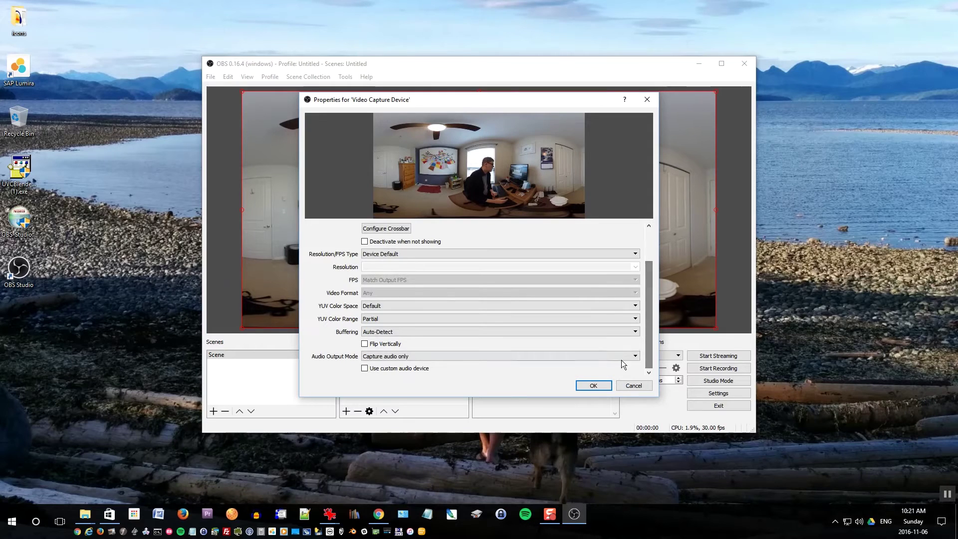
{"action": "left_click", "coordinate": [594, 385]}
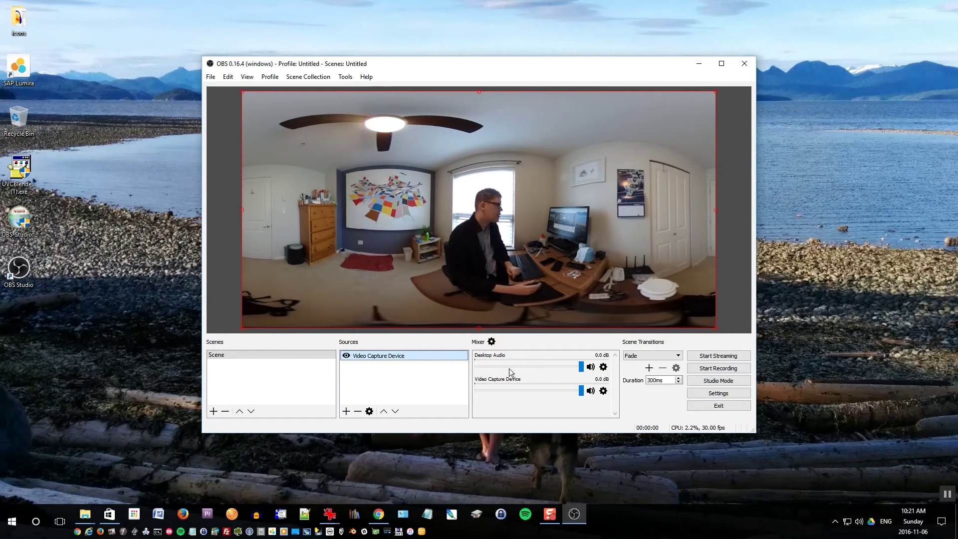
Mute Desktop Audio and Video Capture Device audio in the Mixer
{"action": "left_click", "coordinate": [591, 367]}
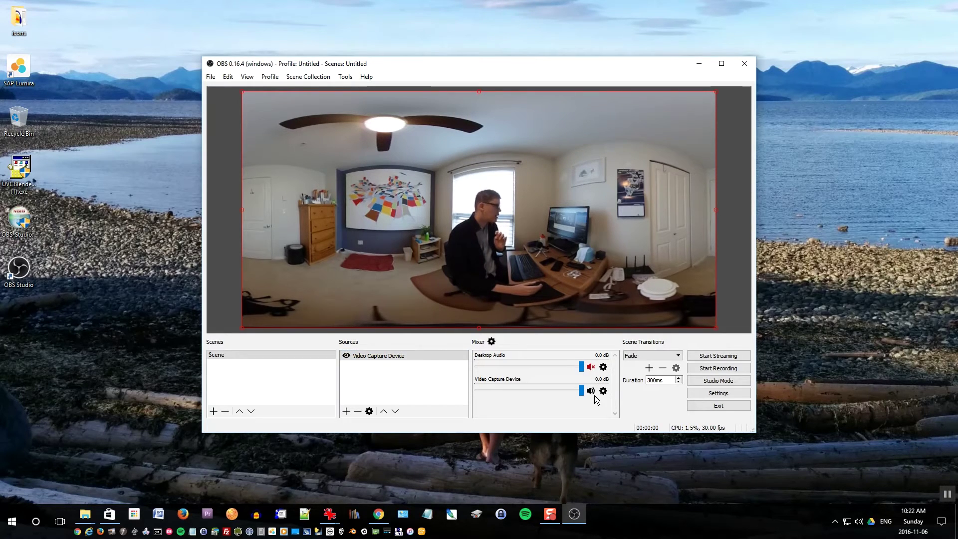
{"action": "left_click", "coordinate": [591, 392]}
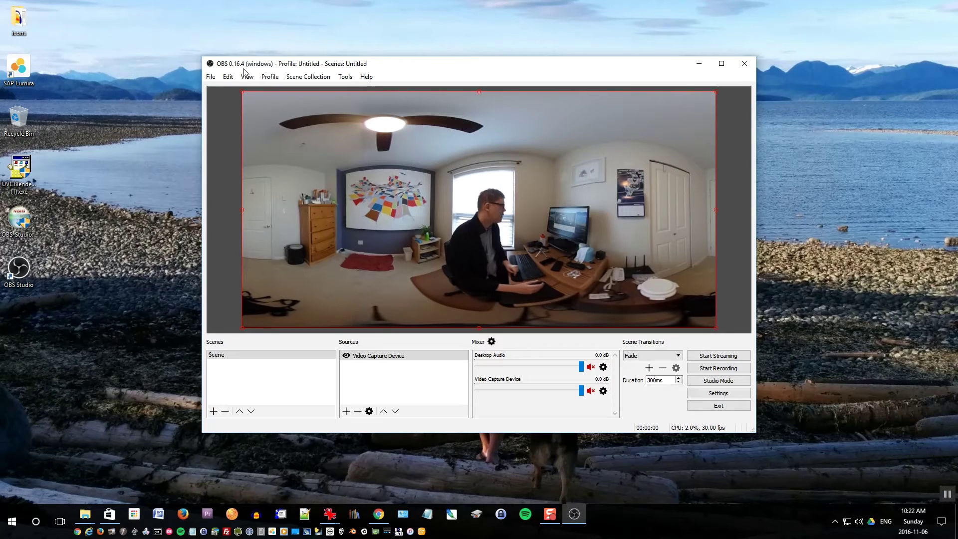
{"action": "left_click", "coordinate": [269, 77]}
{"action": "mouse_move", "coordinate": [252, 79]}
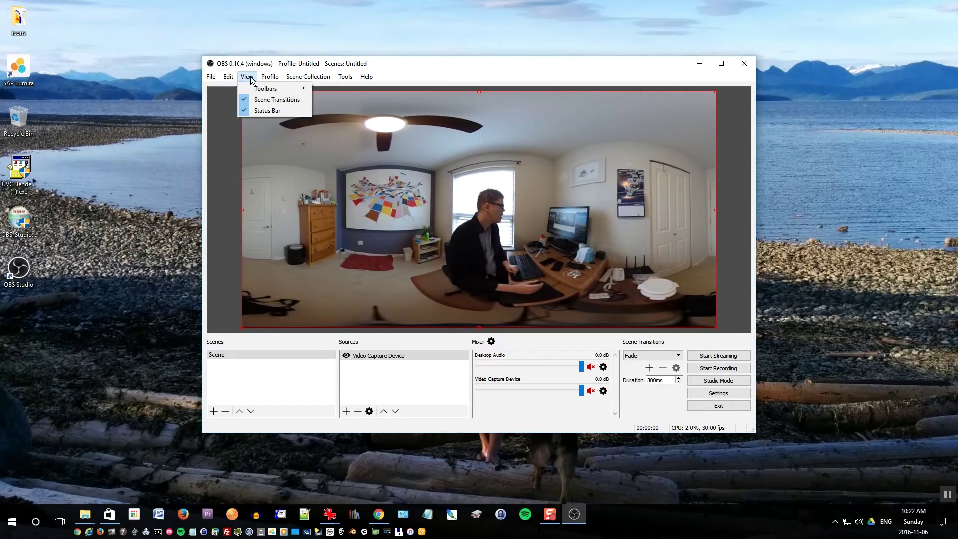
{"action": "left_click", "coordinate": [400, 72]}
In Audio settings, set Mic/Auxiliary to Microphone (RICOH THETA S), apply and close
{"action": "left_click", "coordinate": [710, 395]}
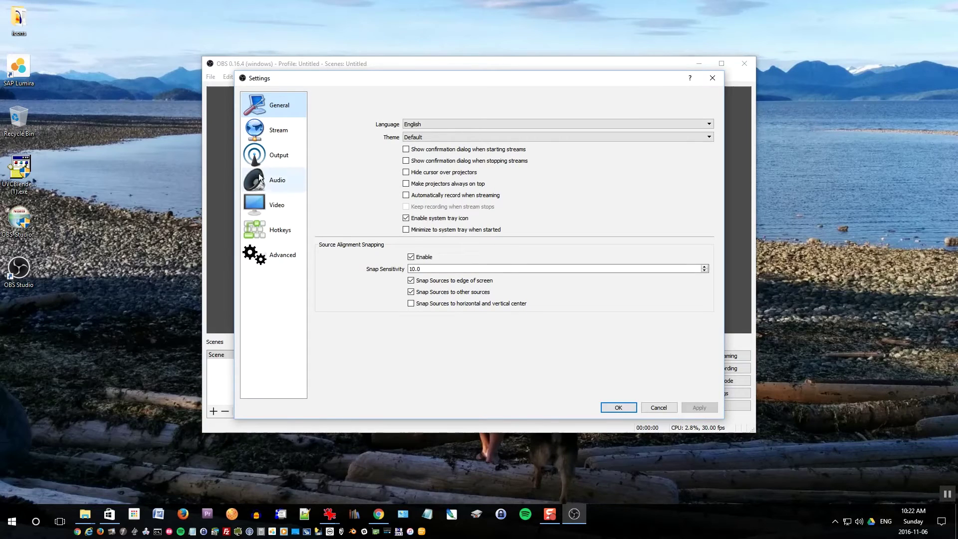
{"action": "left_click", "coordinate": [274, 184]}
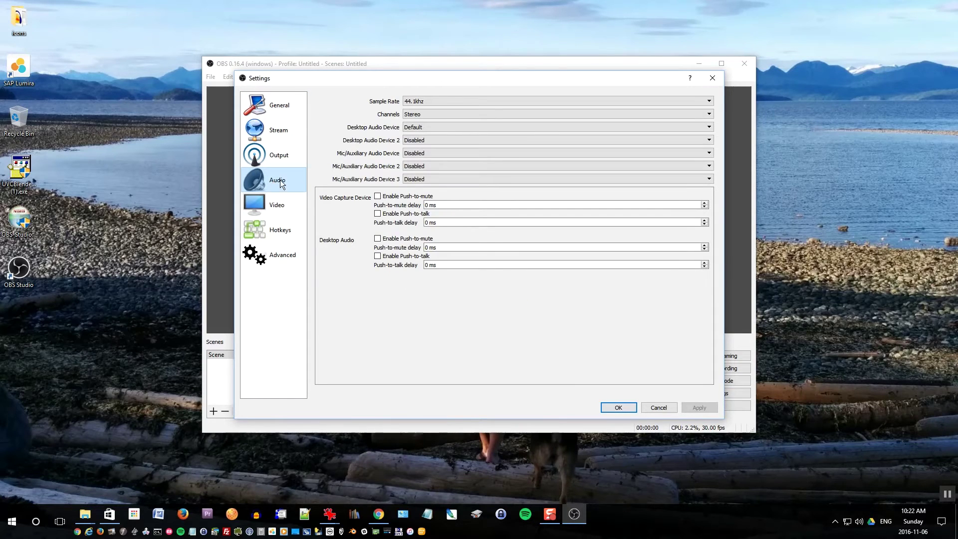
{"action": "left_click", "coordinate": [419, 154]}
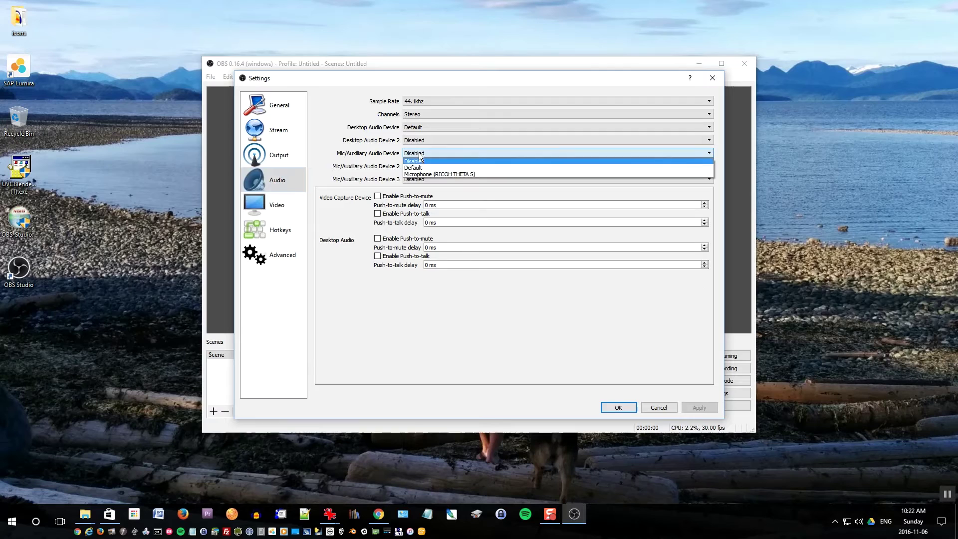
{"action": "left_click", "coordinate": [461, 174]}
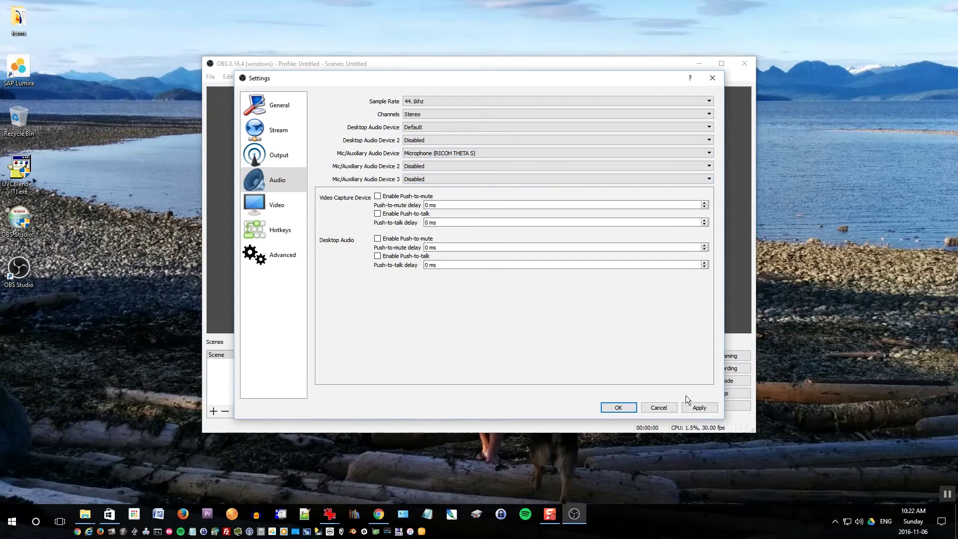
{"action": "left_click", "coordinate": [705, 408]}
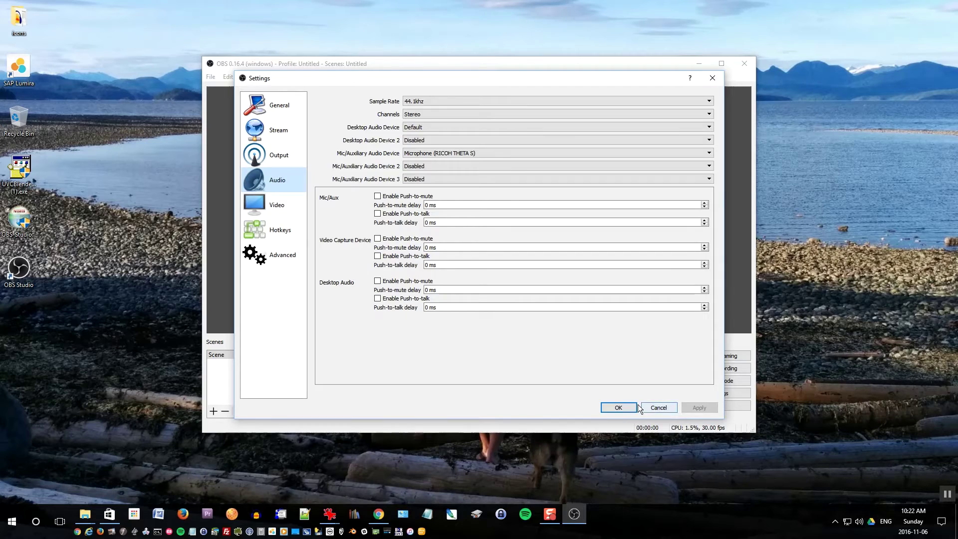
{"action": "left_click", "coordinate": [619, 408]}
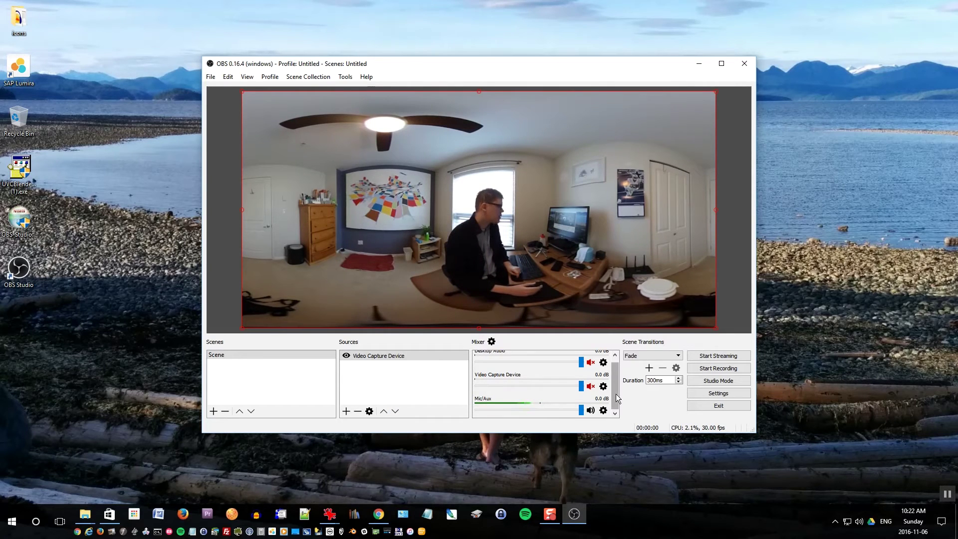
Move the OBS window to the right edge of the screen
{"action": "scroll", "coordinate": [618, 405], "scroll_direction": "up", "scroll_amount": 1}
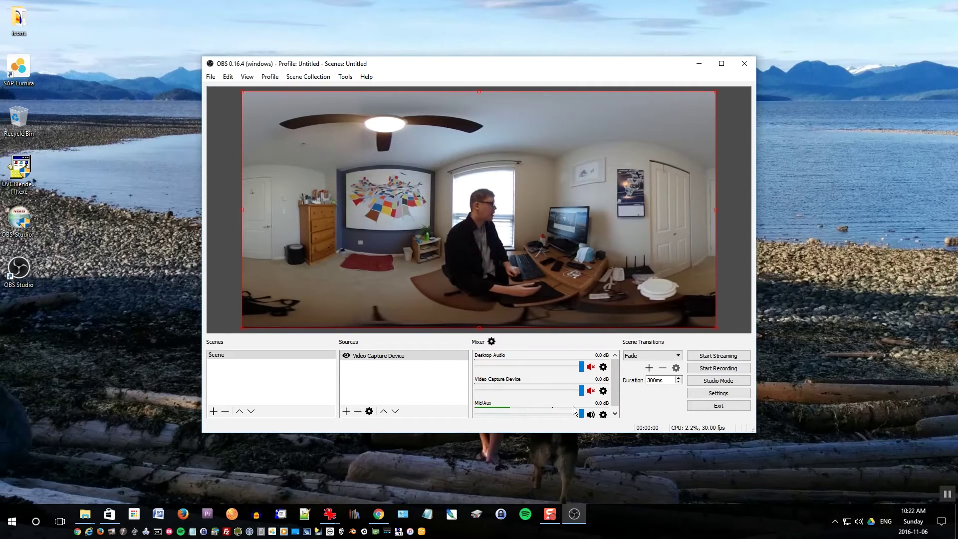
{"action": "left_click", "coordinate": [616, 414]}
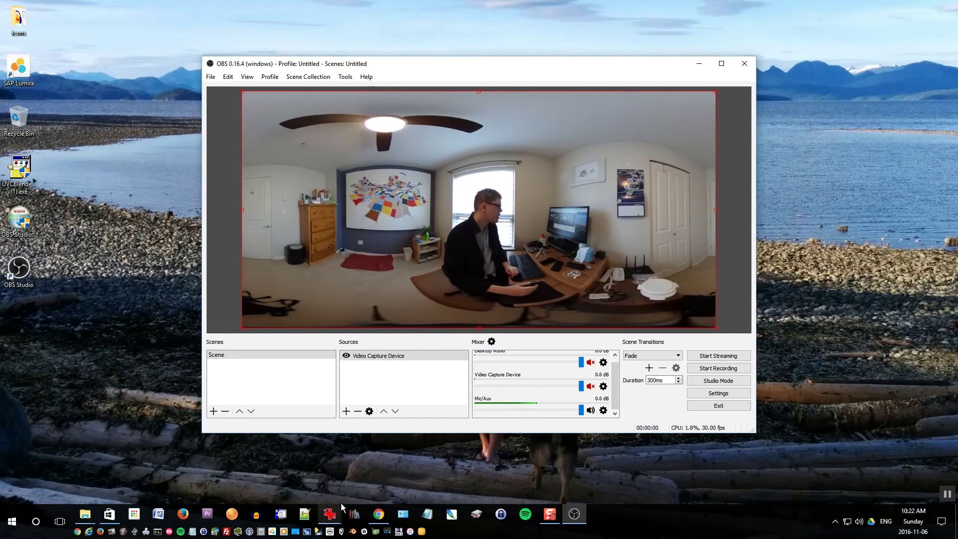
{"action": "left_click_drag", "start_coordinate": [403, 68], "coordinate": [757, 66]}
In the browser, go to youtube.com and open Creator Studio from the account menu
{"action": "left_click", "coordinate": [379, 514]}
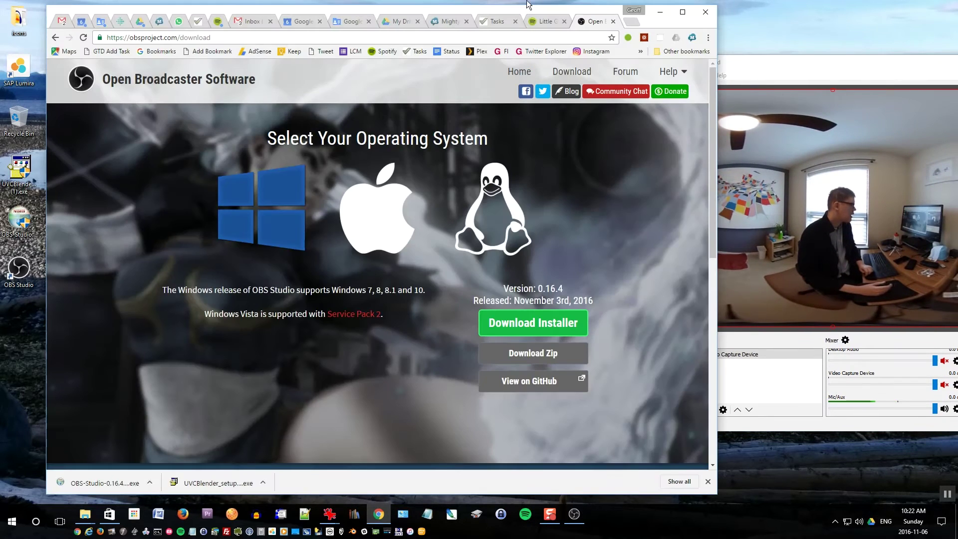
{"action": "left_click_drag", "start_coordinate": [519, 15], "coordinate": [475, 20]}
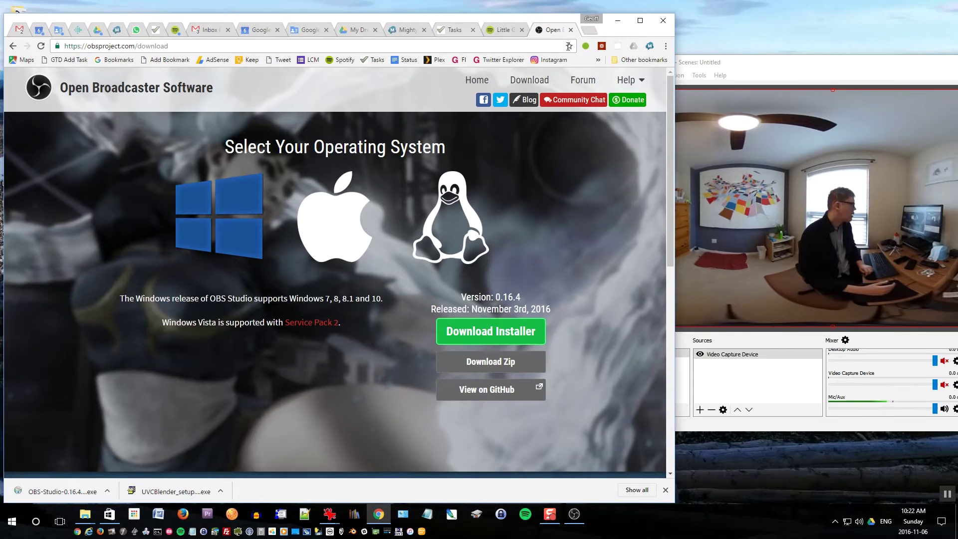
{"action": "left_click", "coordinate": [483, 48]}
{"action": "type", "text": "youtube.com"}
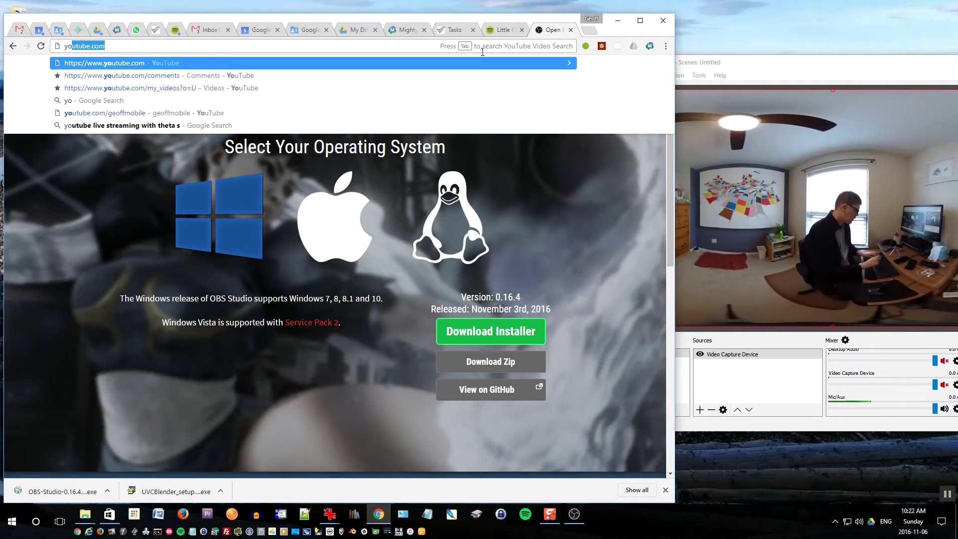
{"action": "key", "text": "Return"}
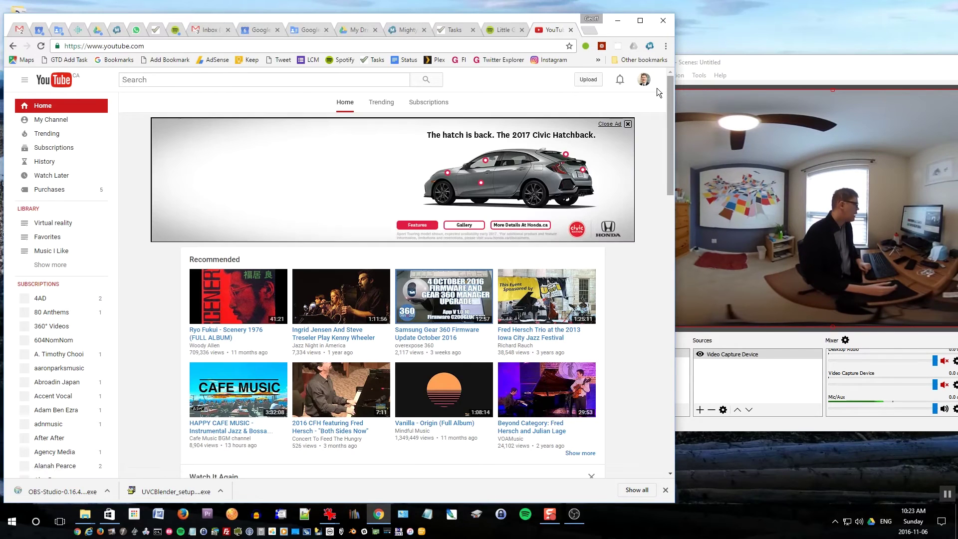
{"action": "left_click", "coordinate": [644, 81]}
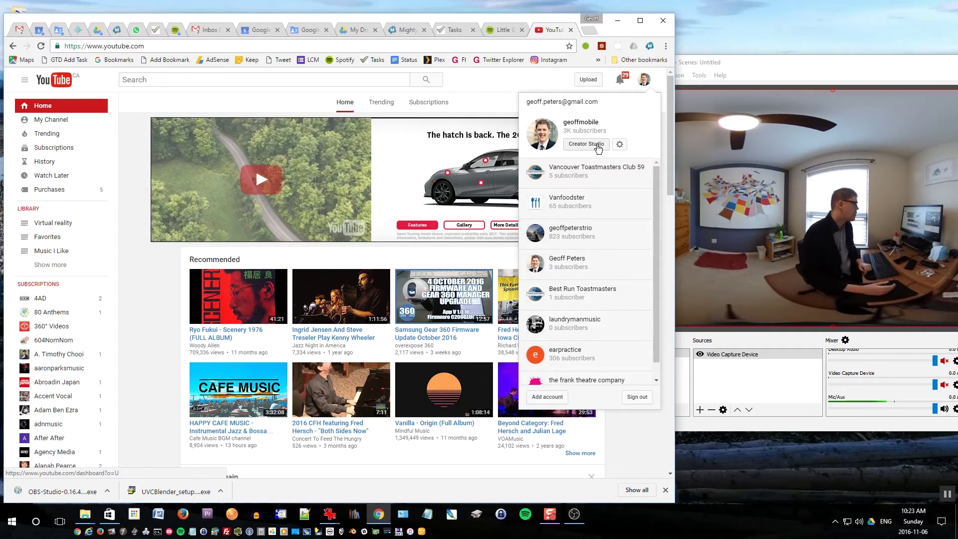
{"action": "left_click", "coordinate": [598, 148]}
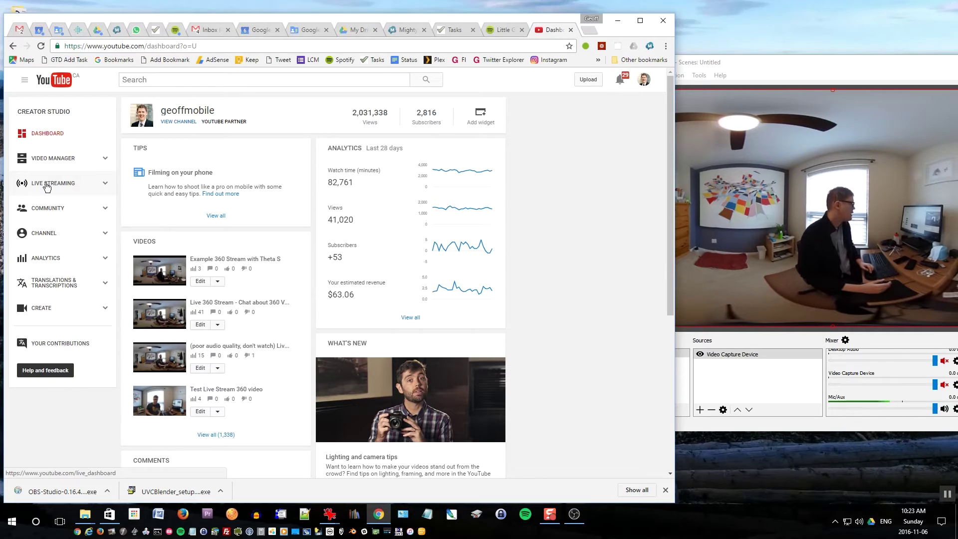
Go to Live Streaming > Events and start a new live event
{"action": "left_click", "coordinate": [47, 185]}
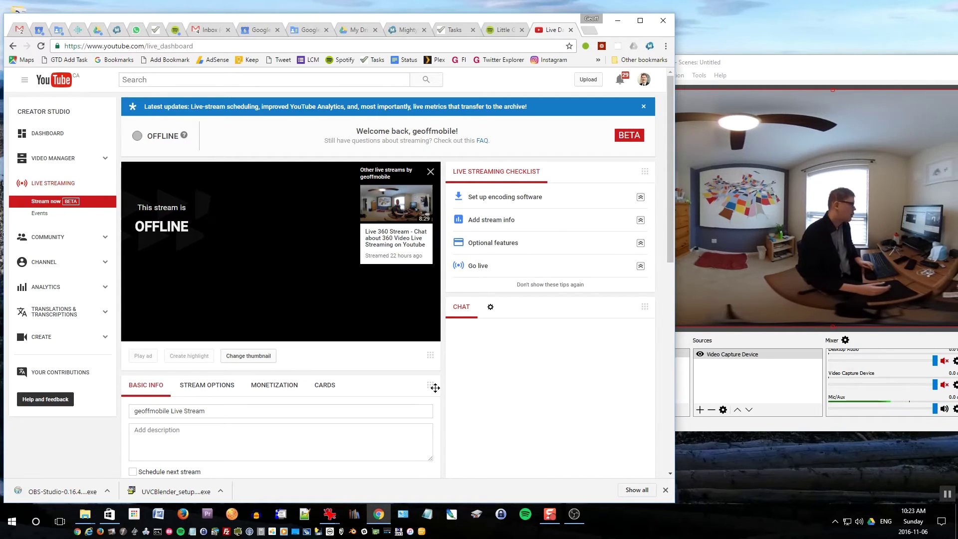
{"action": "left_click", "coordinate": [40, 214]}
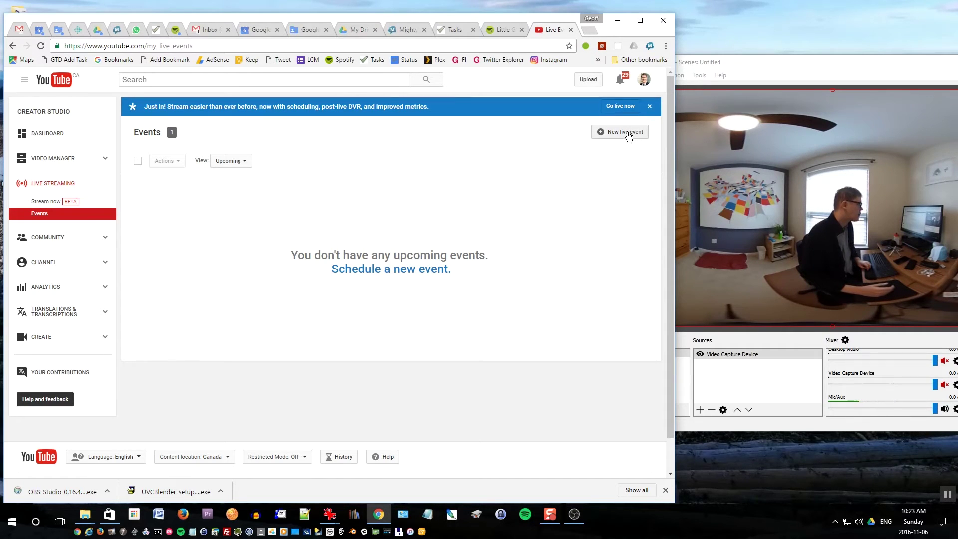
{"action": "left_click", "coordinate": [628, 134]}
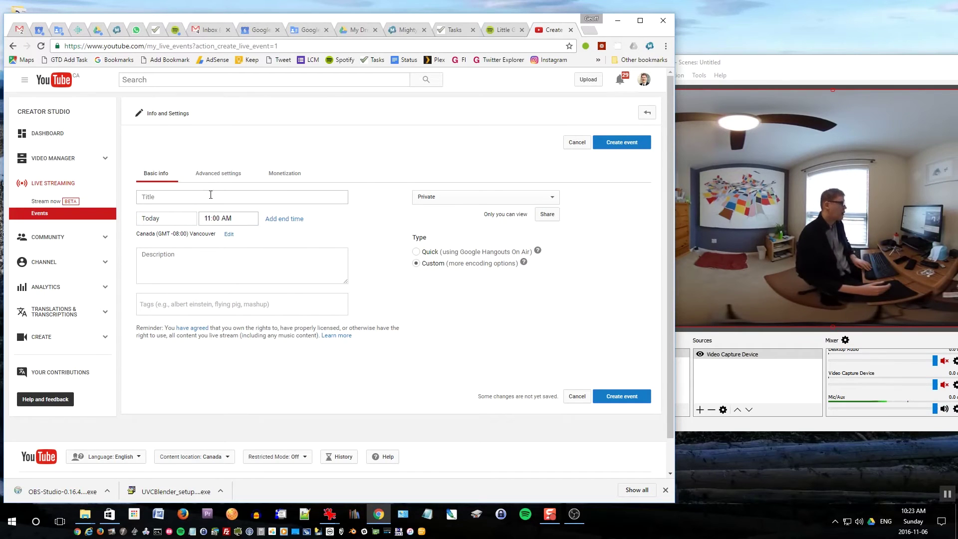
Title the event 'Test Stream using Ricoh Theta S in 360 live on Youtube' and add a description
{"action": "left_click", "coordinate": [285, 195]}
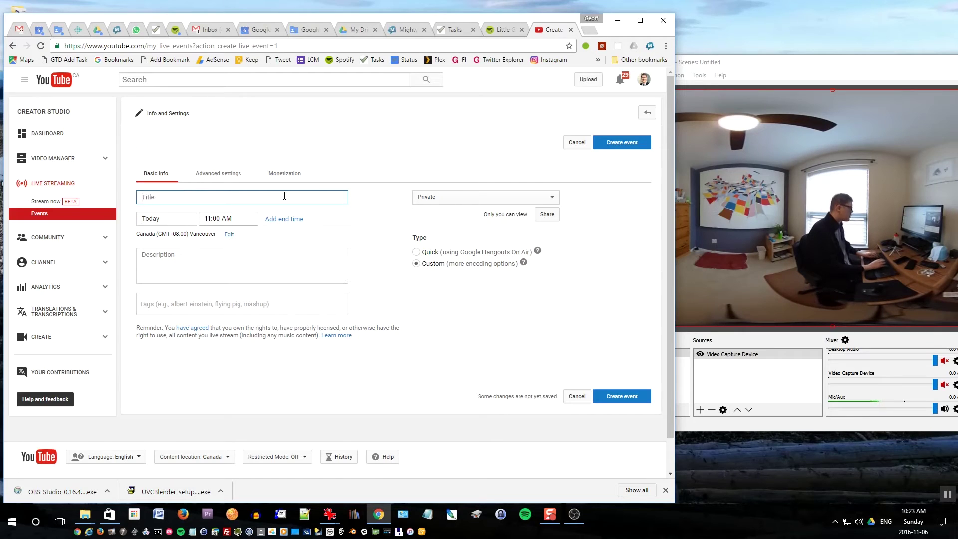
{"action": "type", "text": "Test Stream using Ricoh Theta S in 360 live on Youtube"}
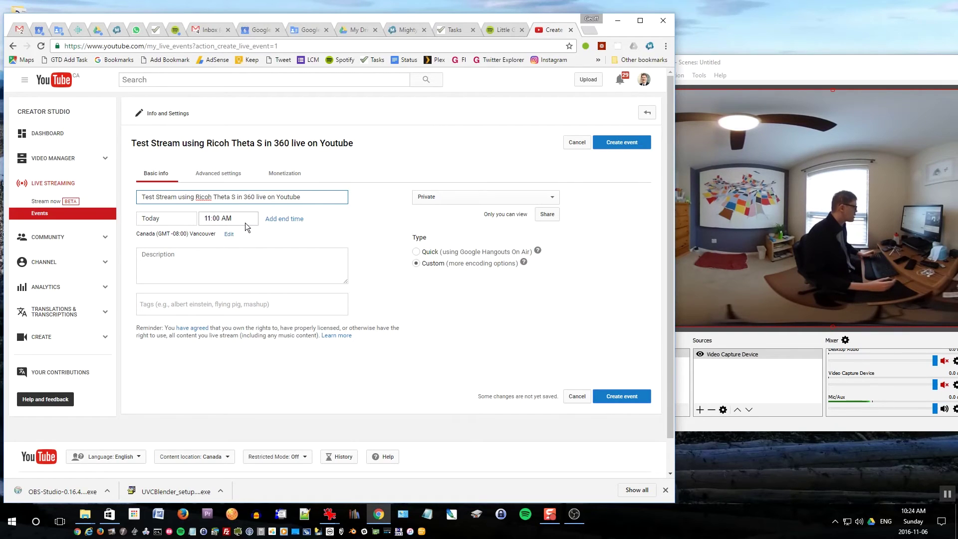
{"action": "left_click", "coordinate": [250, 265]}
{"action": "type", "text": "T"}
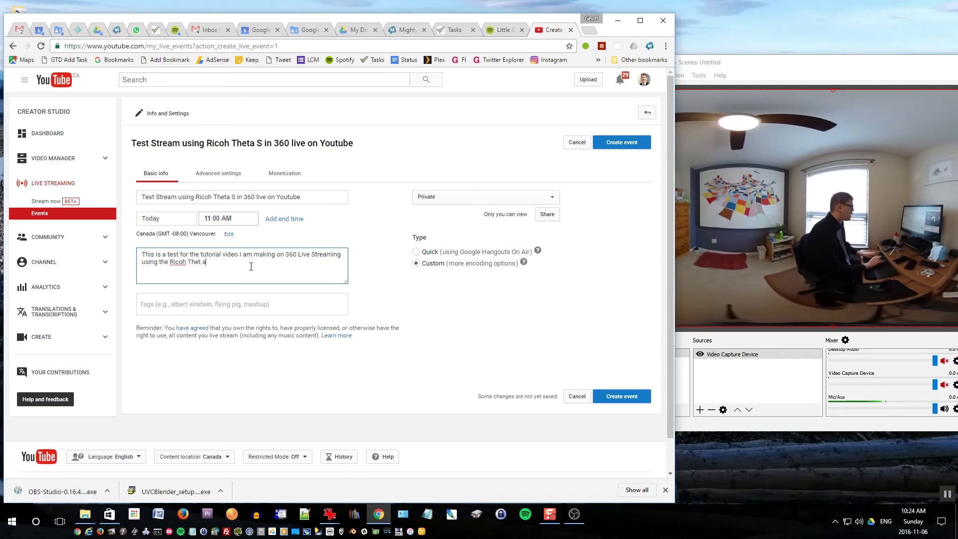
Add the tags theta s, streaming and 360 to the event
{"action": "left_click", "coordinate": [254, 304]}
{"action": "type", "text": "the"}
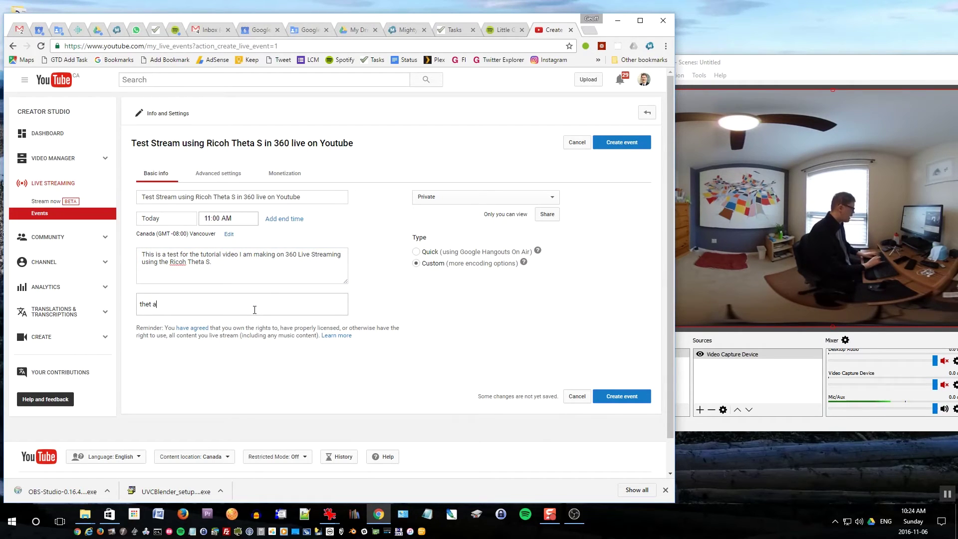
{"action": "type", "text": "ta s"}
{"action": "key", "text": "Return"}
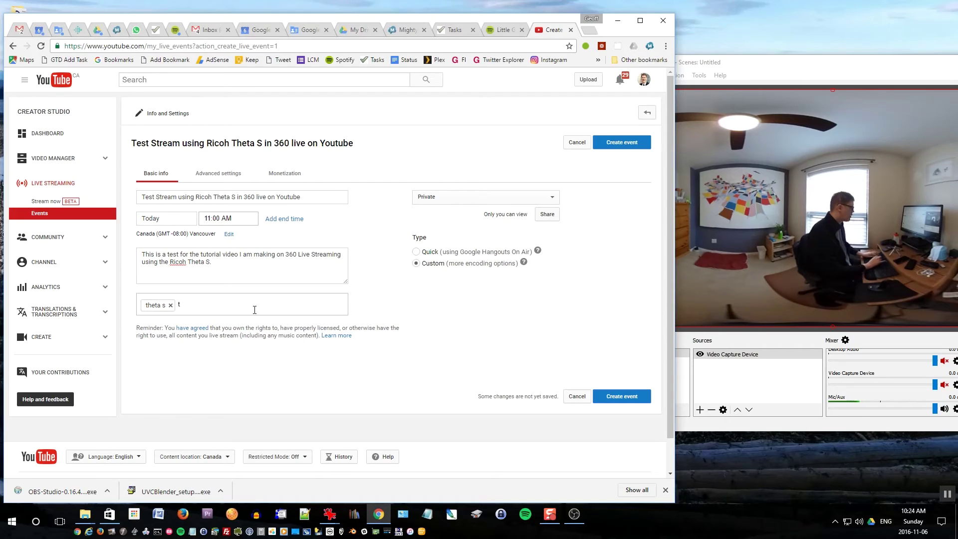
{"action": "type", "text": "ts"}
{"action": "key", "text": "BackSpace"}
{"action": "key", "text": "BackSpace"}
{"action": "type", "text": "streaming"}
{"action": "key", "text": "Return"}
{"action": "type", "text": "360"}
{"action": "key", "text": "Return"}
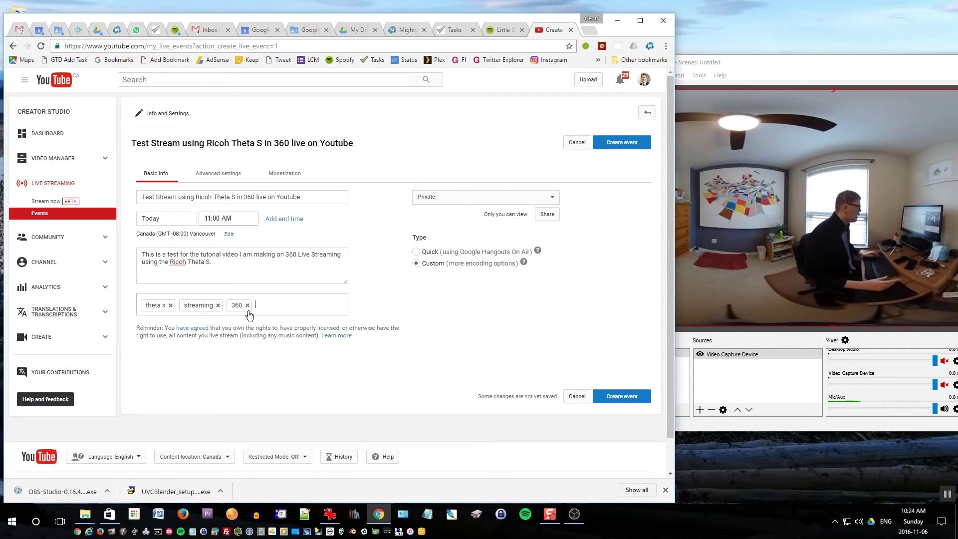
{"action": "left_click", "coordinate": [396, 295]}
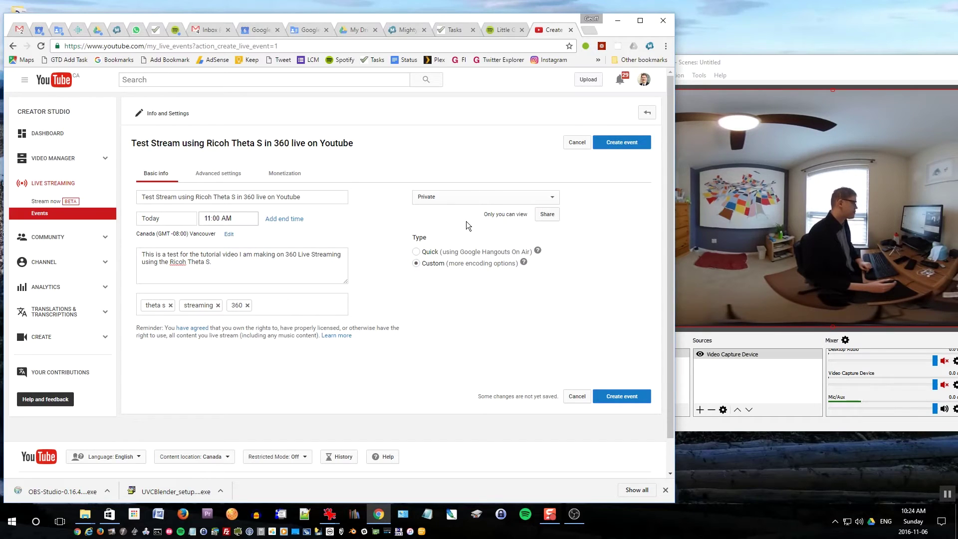
In Advanced settings, set location to Vancouver Canada and recording date to today
{"action": "left_click", "coordinate": [231, 179]}
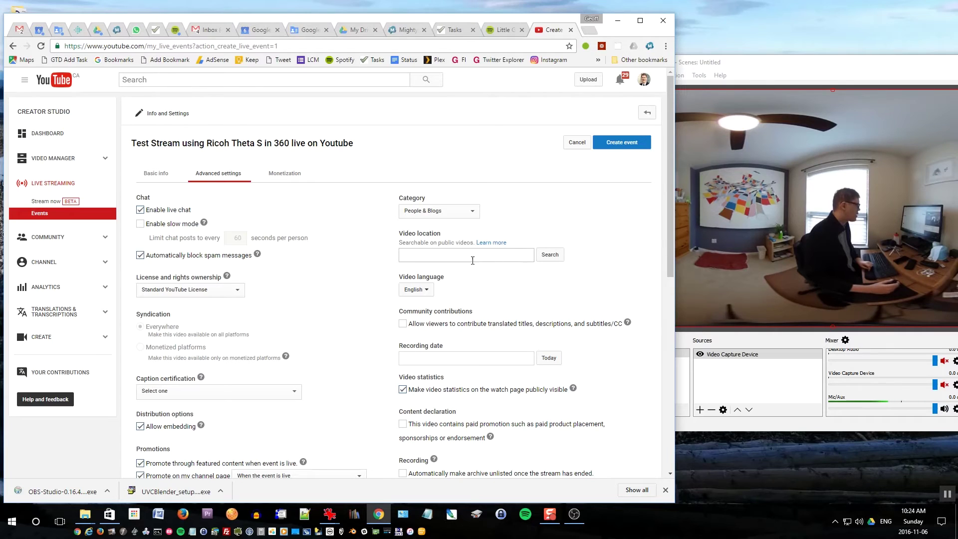
{"action": "left_click", "coordinate": [452, 261]}
{"action": "type", "text": "Vancou"}
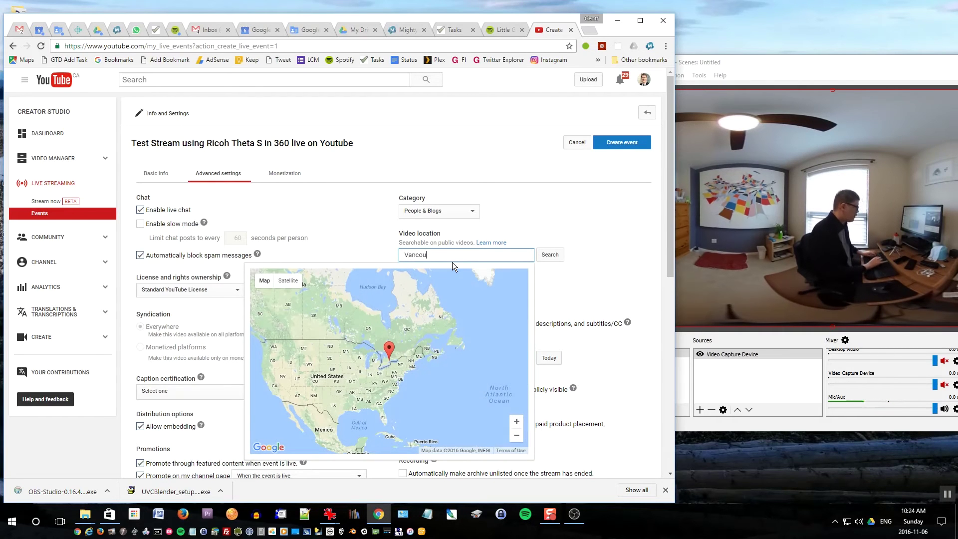
{"action": "type", "text": "ver Canada"}
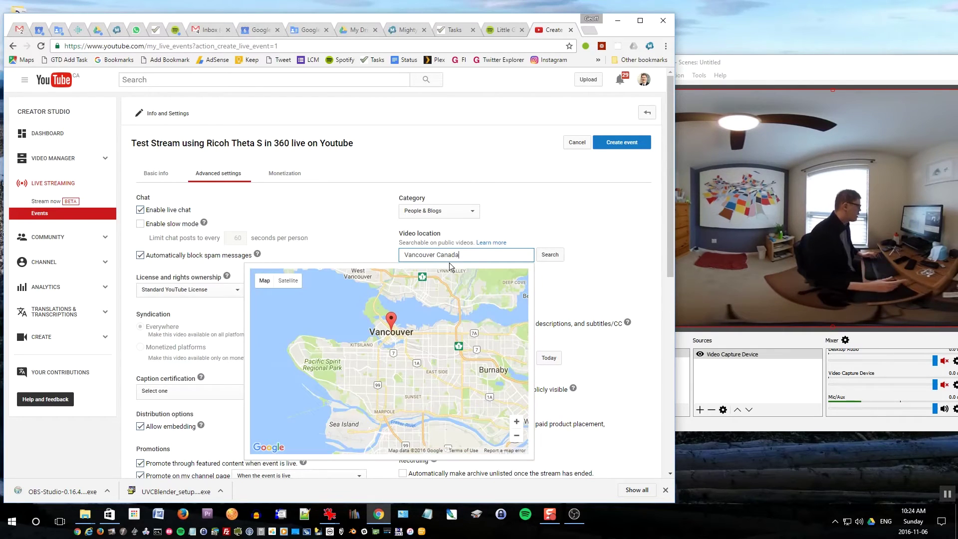
{"action": "key", "text": "Tab"}
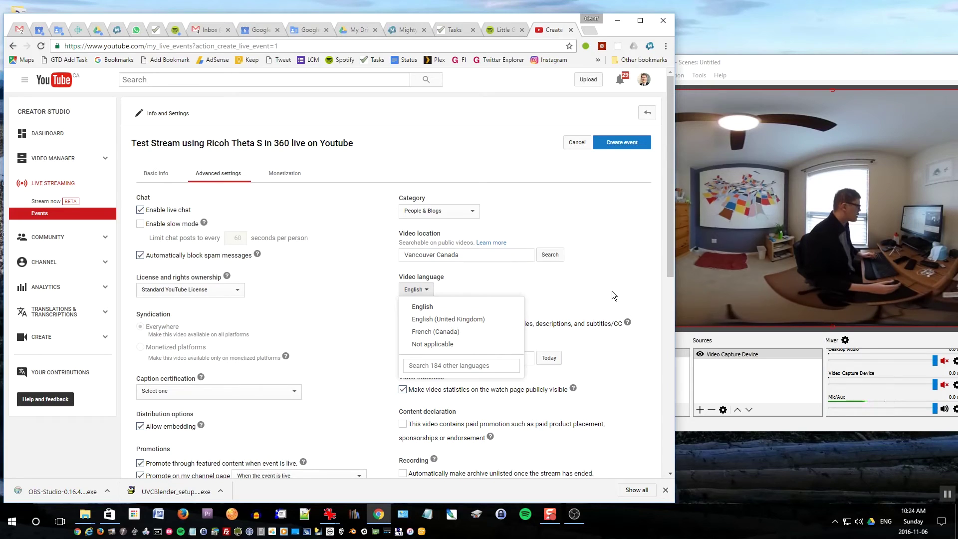
{"action": "left_click", "coordinate": [657, 208]}
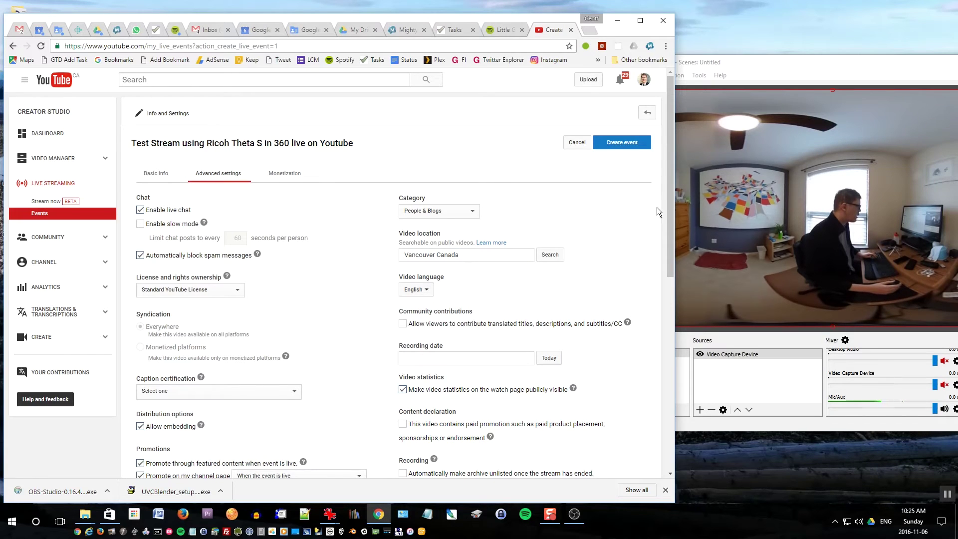
{"action": "left_click", "coordinate": [549, 358]}
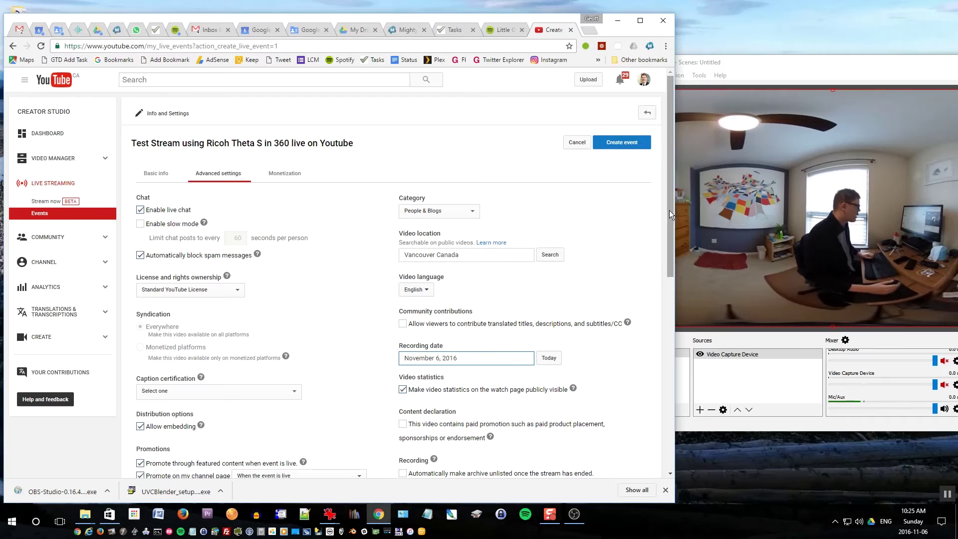
Tick 'This live stream is 360°' for the event
{"action": "left_click_drag", "start_coordinate": [672, 202], "coordinate": [673, 292]}
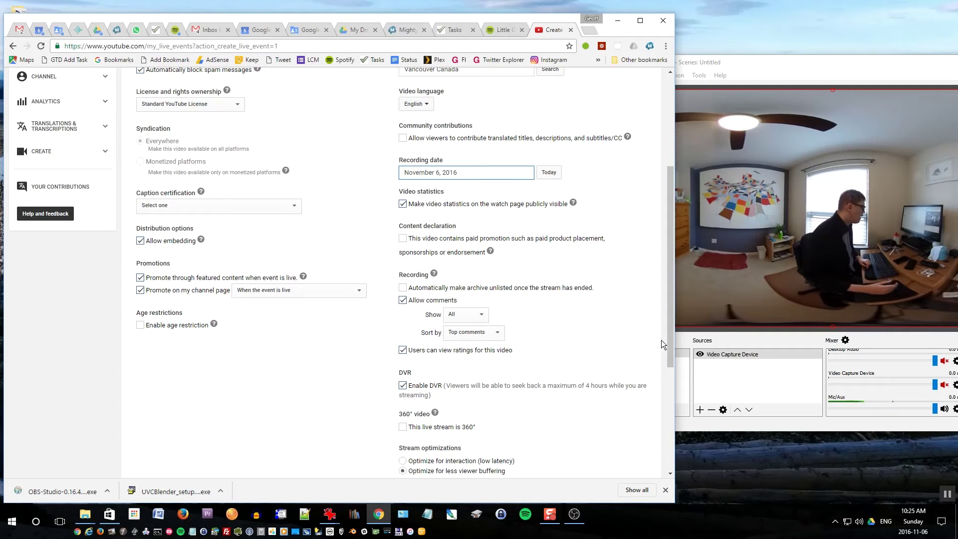
{"action": "left_click_drag", "start_coordinate": [670, 322], "coordinate": [670, 364]}
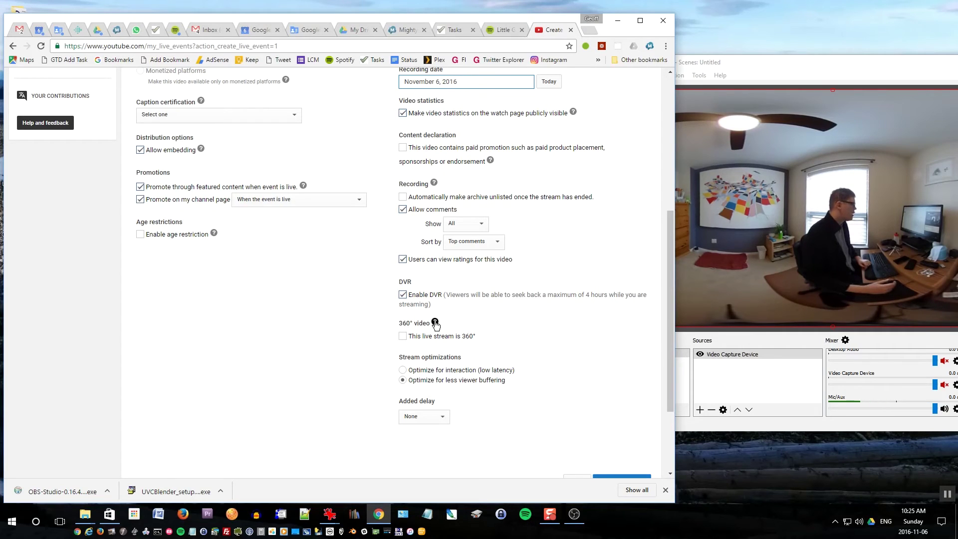
{"action": "left_click", "coordinate": [403, 337]}
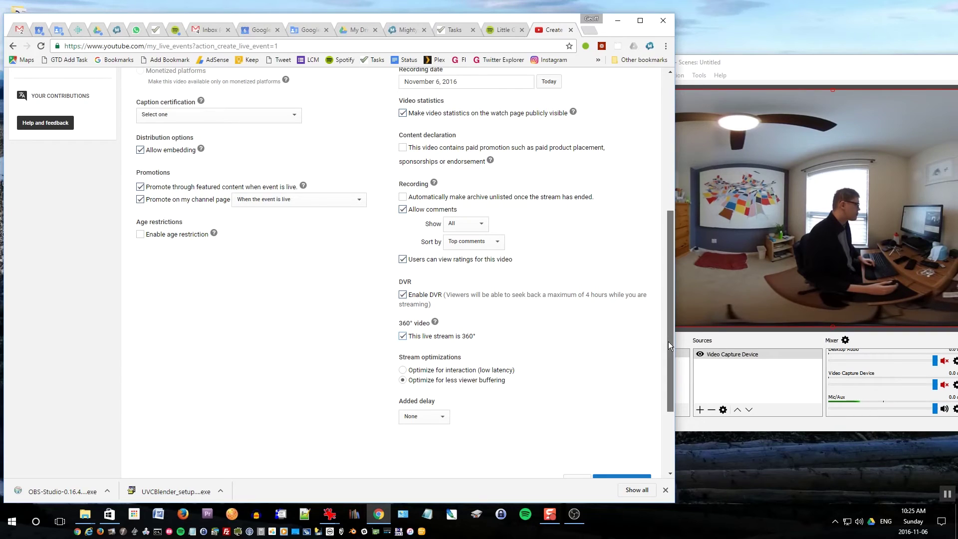
{"action": "left_click_drag", "start_coordinate": [669, 341], "coordinate": [704, 199]}
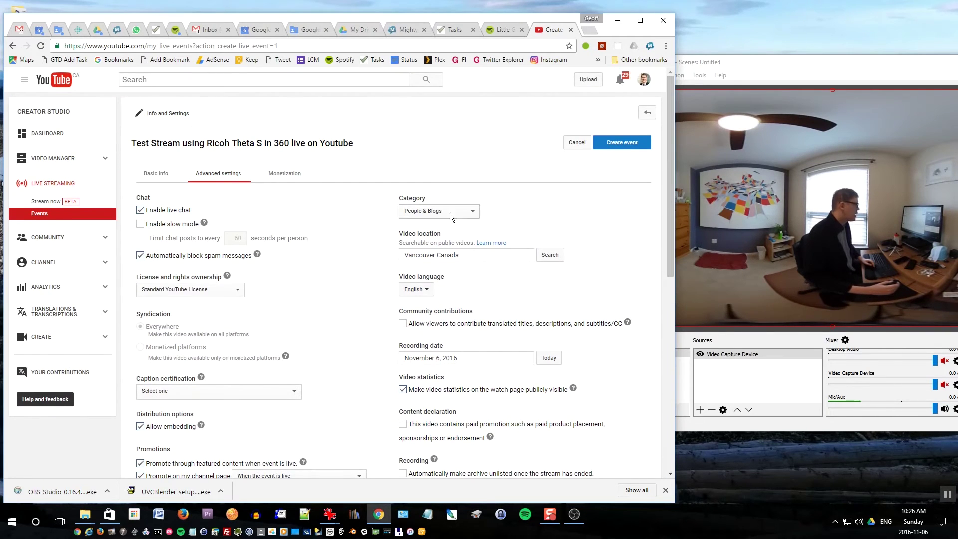
{"action": "left_click", "coordinate": [283, 174]}
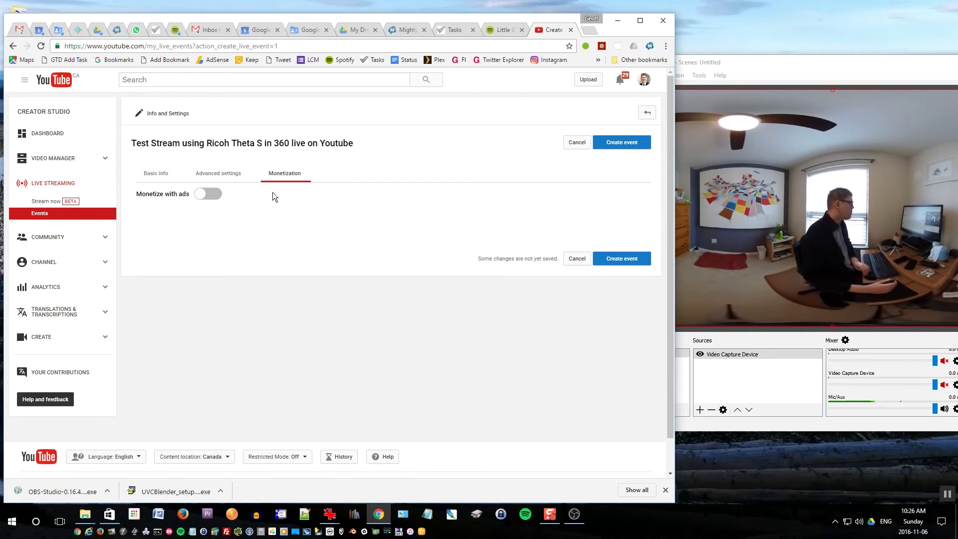
Switch on Monetize with ads and create the live event
{"action": "left_click", "coordinate": [204, 194]}
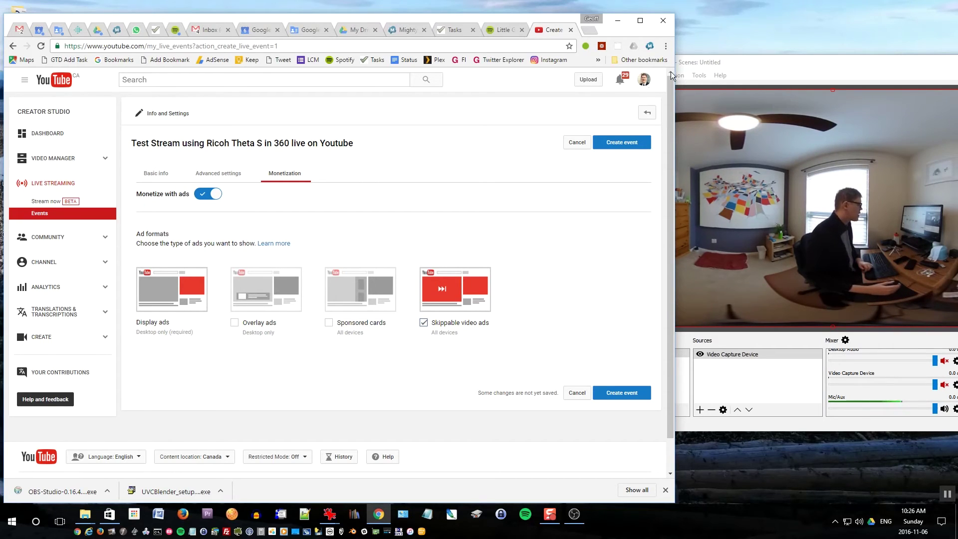
{"action": "left_click", "coordinate": [635, 143]}
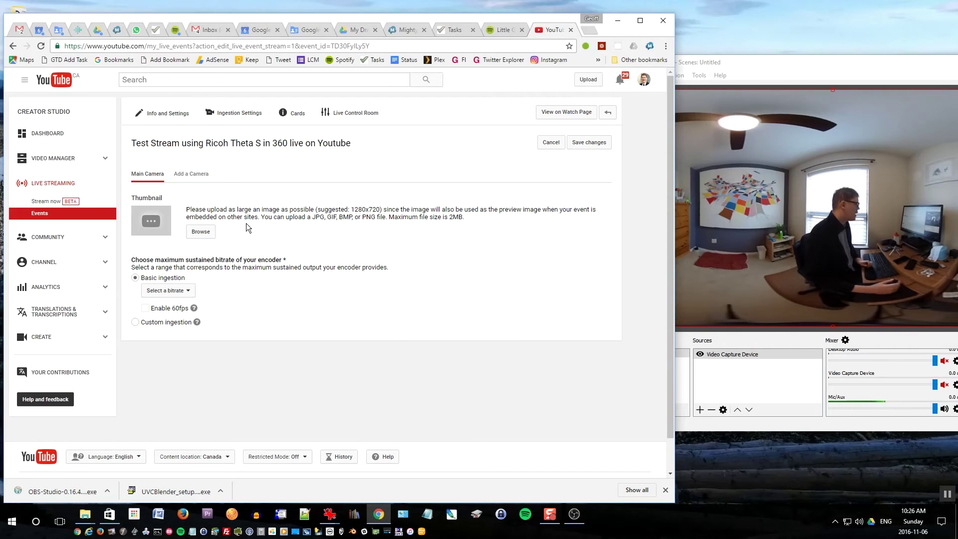
Upload thumbnail-tutorial.jpg as the event thumbnail and set the ingestion bitrate to 3000–6000 Kbps (1080p)
{"action": "left_click", "coordinate": [204, 235]}
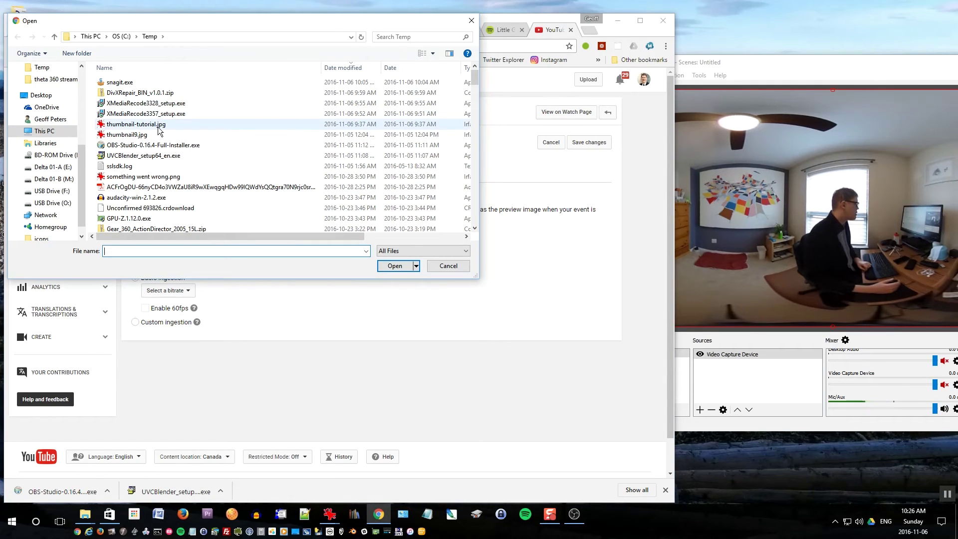
{"action": "double_click", "coordinate": [159, 125]}
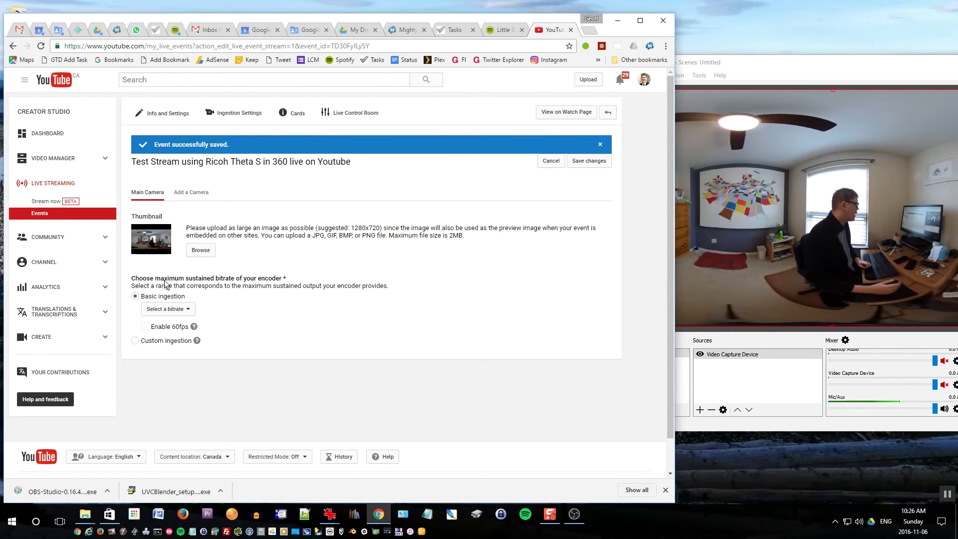
{"action": "left_click", "coordinate": [184, 315]}
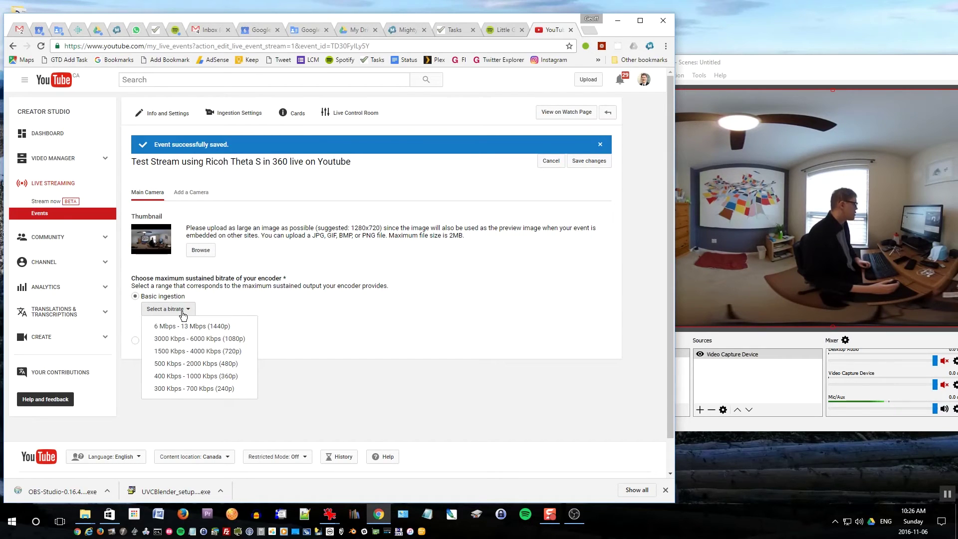
{"action": "left_click", "coordinate": [200, 340]}
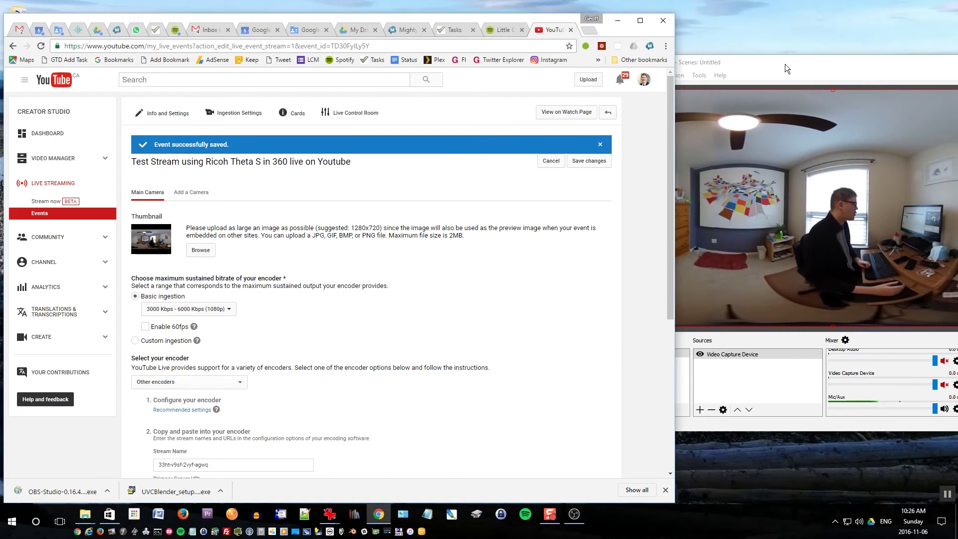
{"action": "left_click", "coordinate": [786, 64]}
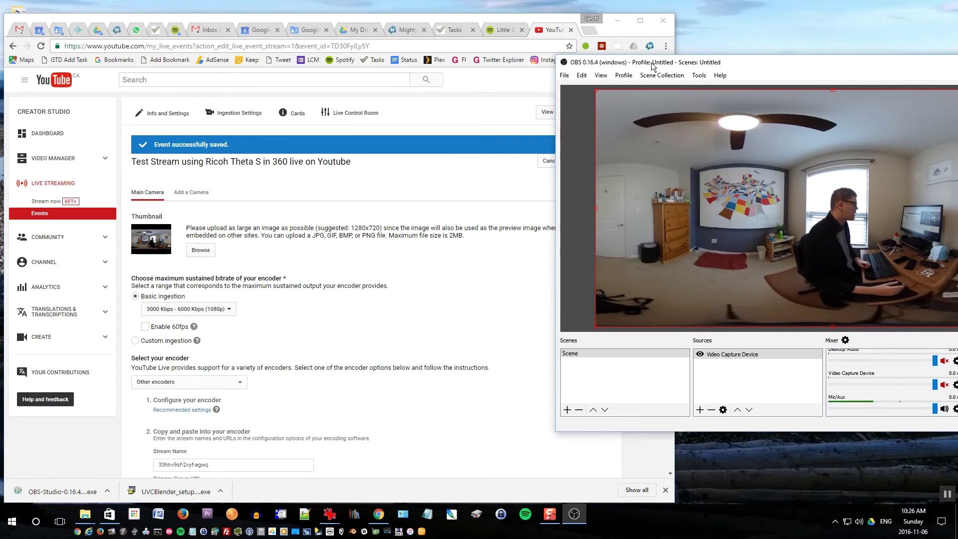
Open OBS Settings on the Stream page alongside the YouTube event's ingestion details
{"action": "left_click", "coordinate": [618, 77]}
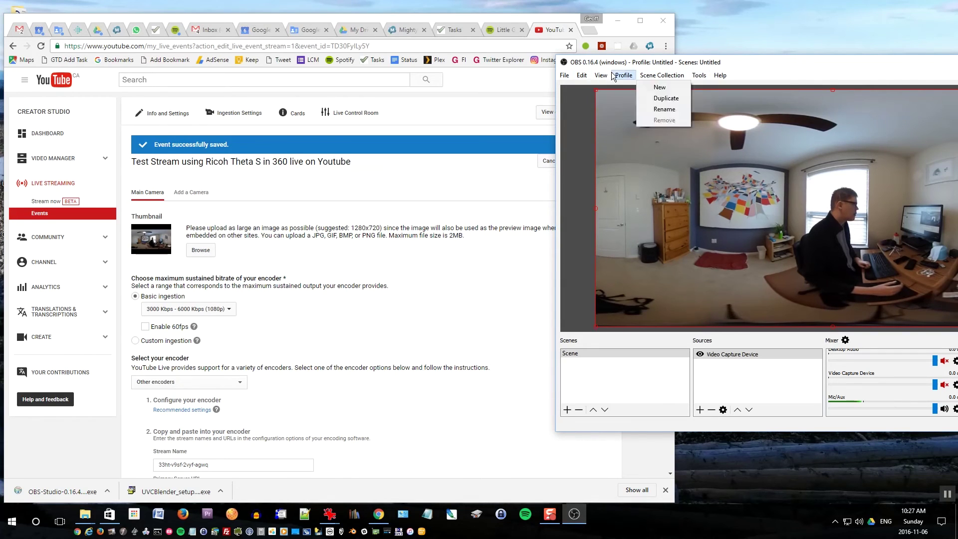
{"action": "mouse_move", "coordinate": [575, 78]}
{"action": "left_click", "coordinate": [614, 114]}
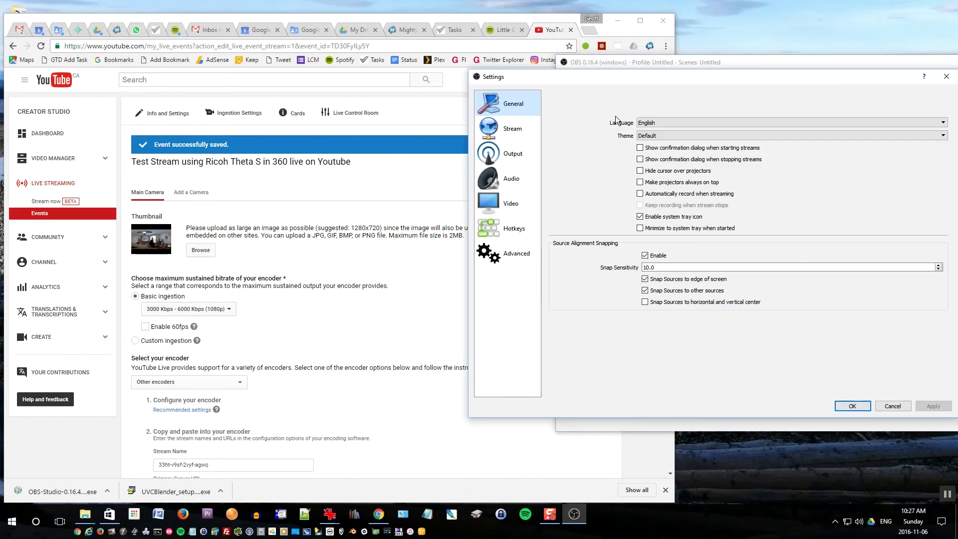
{"action": "left_click", "coordinate": [521, 132]}
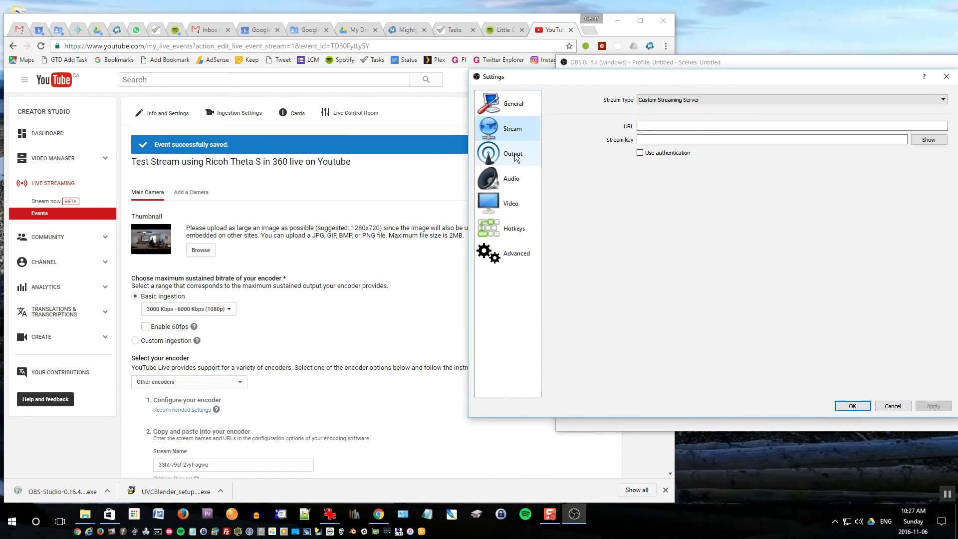
{"action": "left_click", "coordinate": [517, 158]}
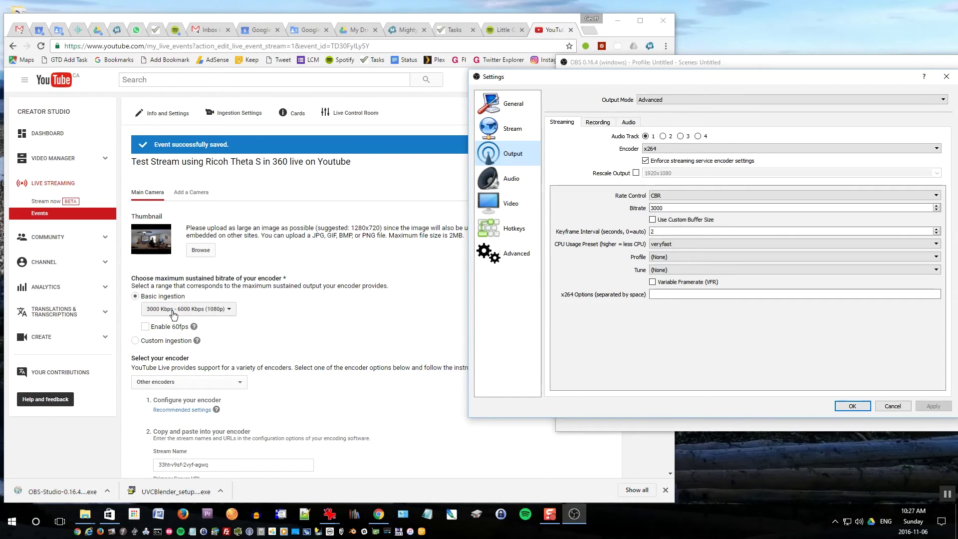
{"action": "left_click", "coordinate": [302, 332]}
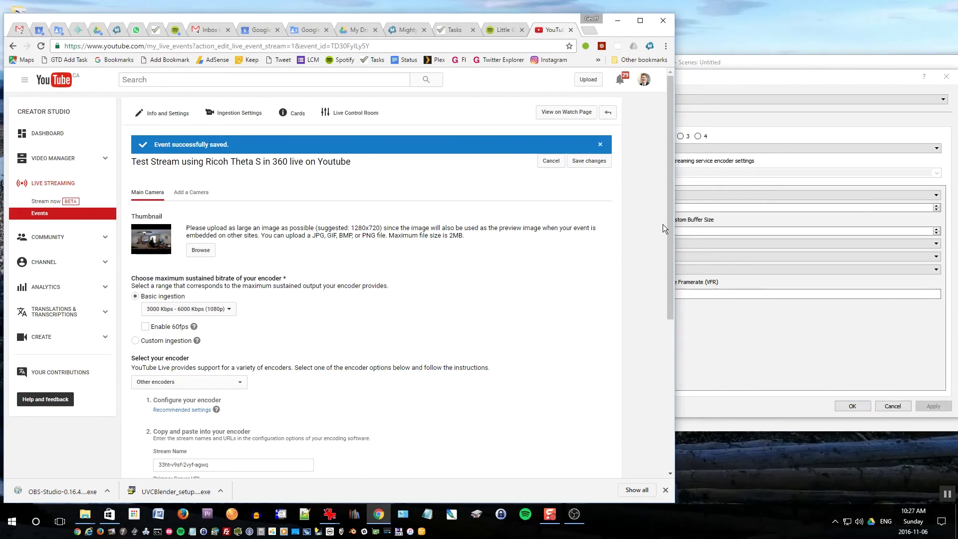
{"action": "left_click_drag", "start_coordinate": [669, 224], "coordinate": [670, 347]}
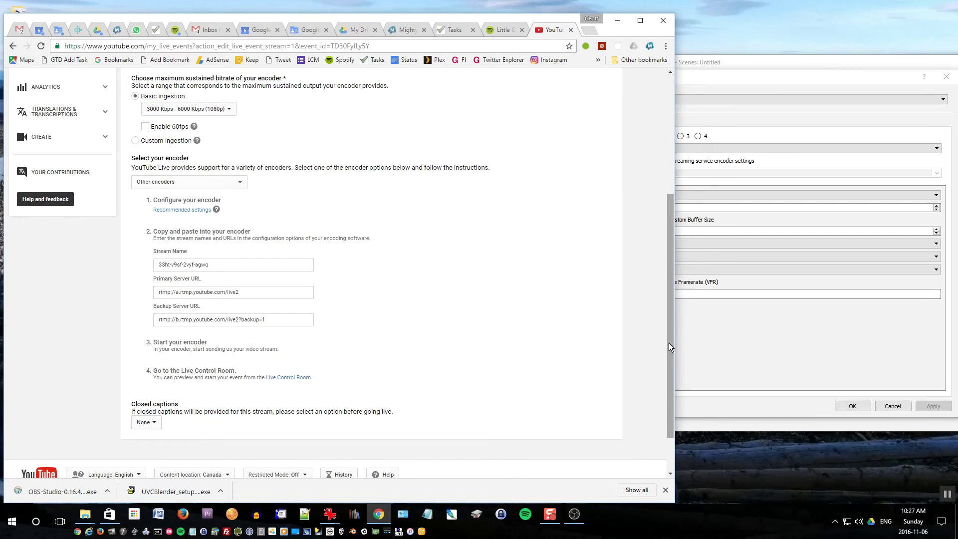
{"action": "left_click", "coordinate": [793, 392]}
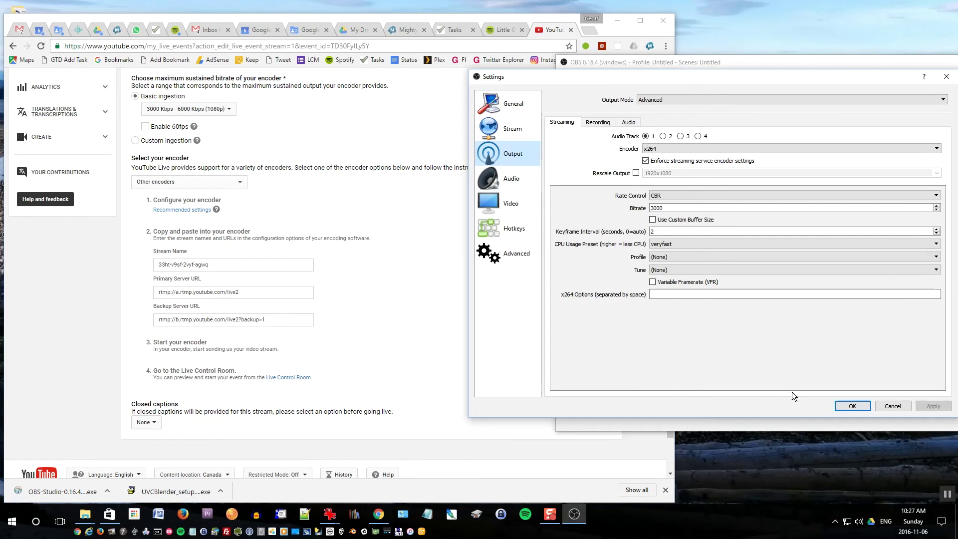
{"action": "left_click", "coordinate": [535, 135]}
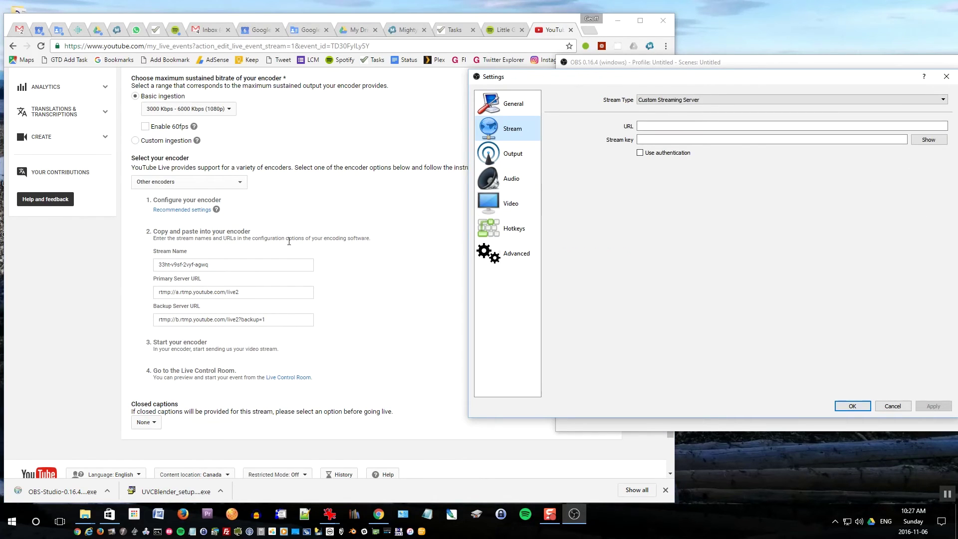
Copy the YouTube event's stream name into the OBS Stream key field
{"action": "left_click", "coordinate": [225, 253]}
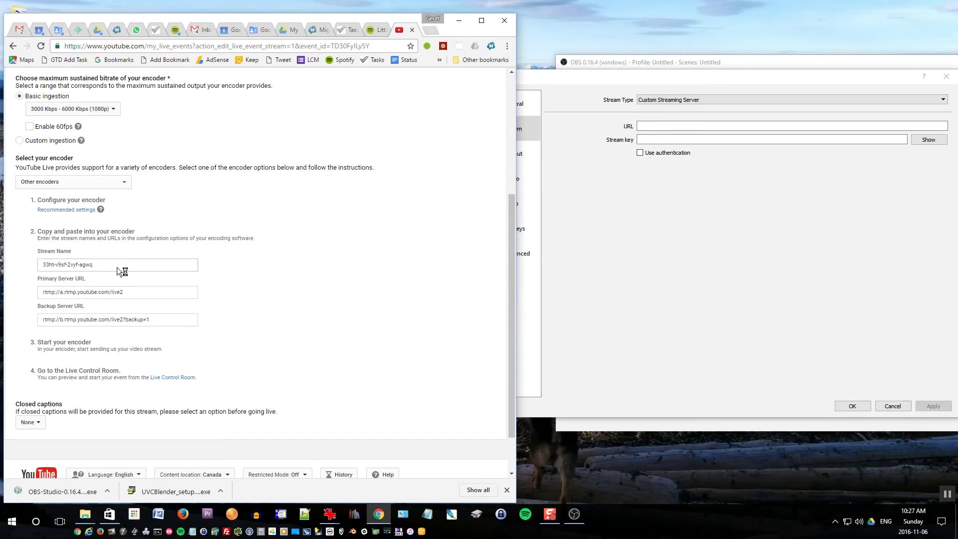
{"action": "left_click_drag", "start_coordinate": [120, 268], "coordinate": [36, 256]}
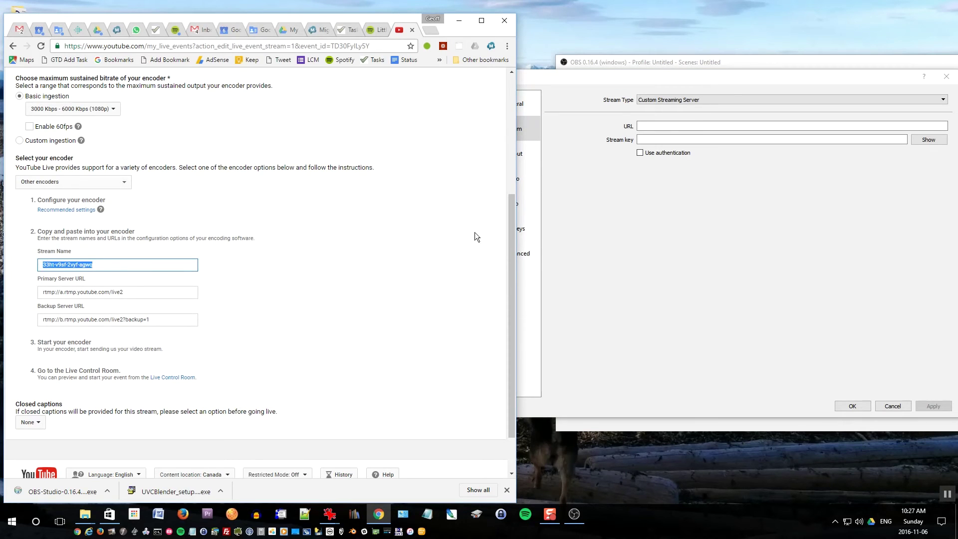
{"action": "left_click", "coordinate": [669, 129]}
{"action": "left_click", "coordinate": [690, 139]}
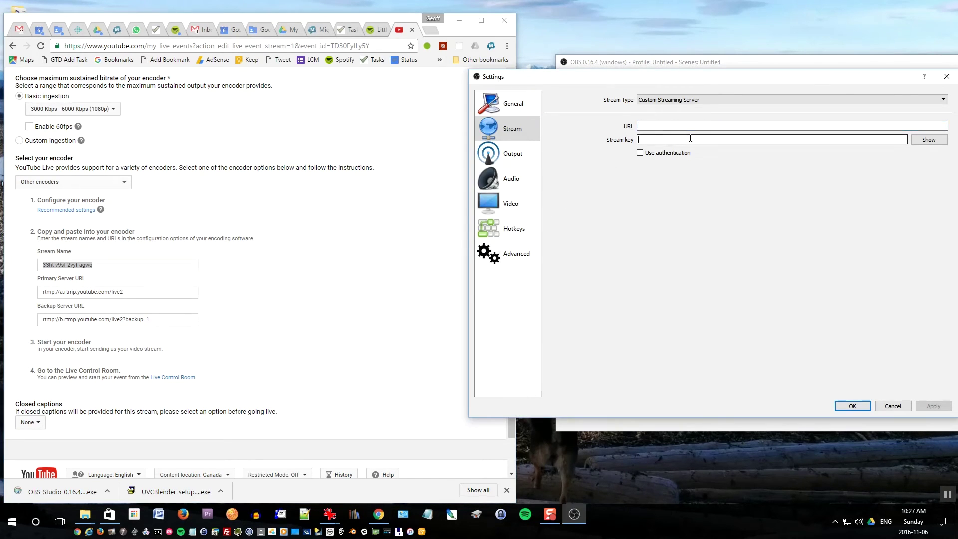
{"action": "key", "text": "ctrl+v"}
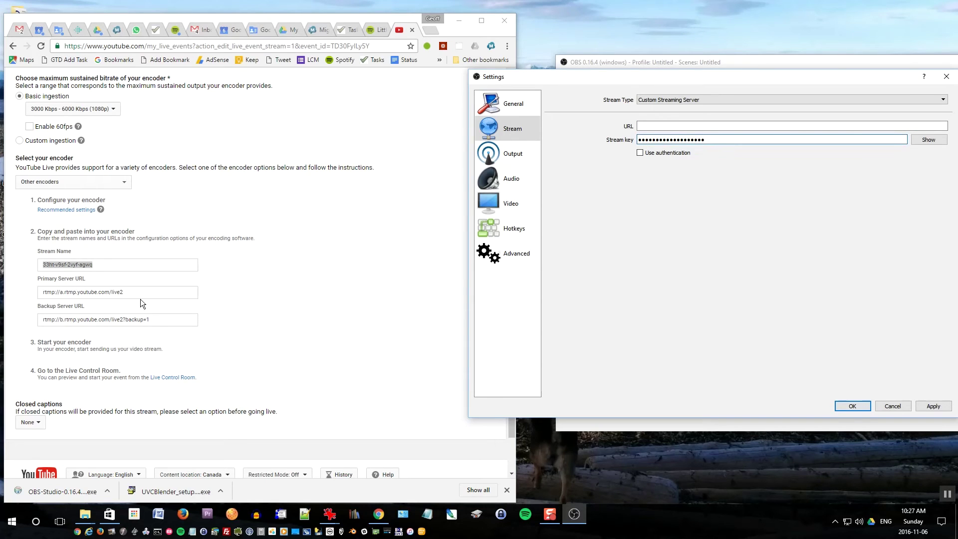
Paste the primary server URL rtmp://a.rtmp.youtube.com/live2 into the OBS URL field and save
{"action": "left_click_drag", "start_coordinate": [150, 295], "coordinate": [17, 287]}
{"action": "key", "text": "ctrl+c"}
{"action": "left_click", "coordinate": [650, 126]}
{"action": "key", "text": "ctrl+v"}
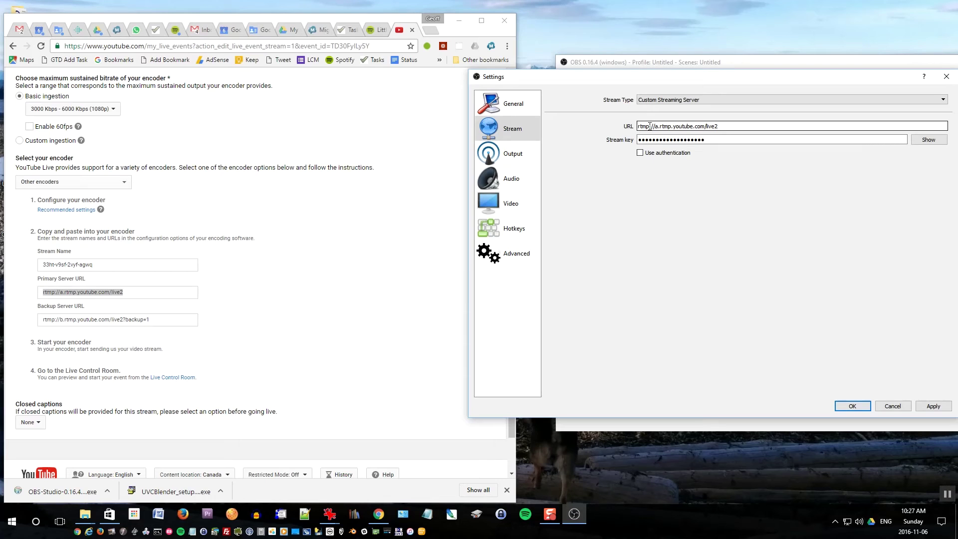
{"action": "left_click", "coordinate": [853, 406]}
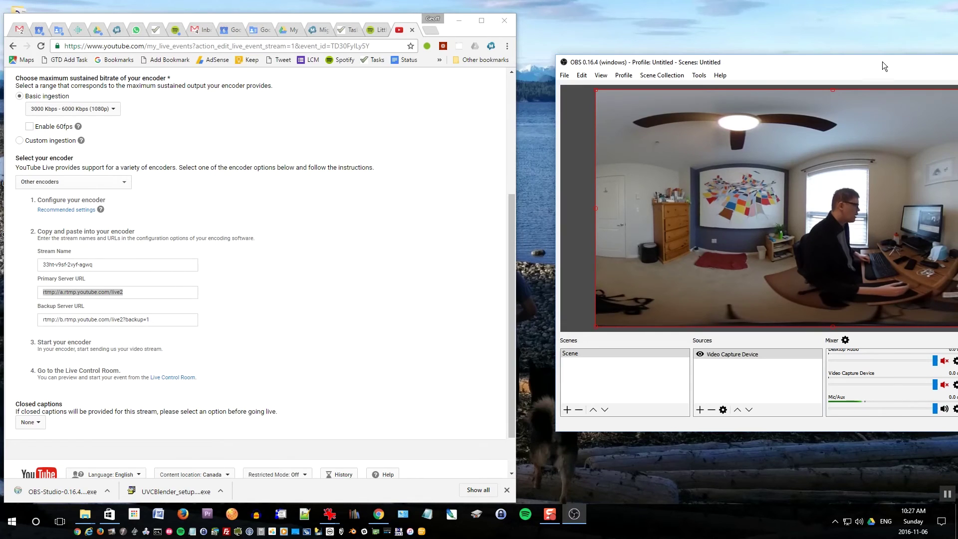
{"action": "left_click_drag", "start_coordinate": [882, 61], "coordinate": [682, 52]}
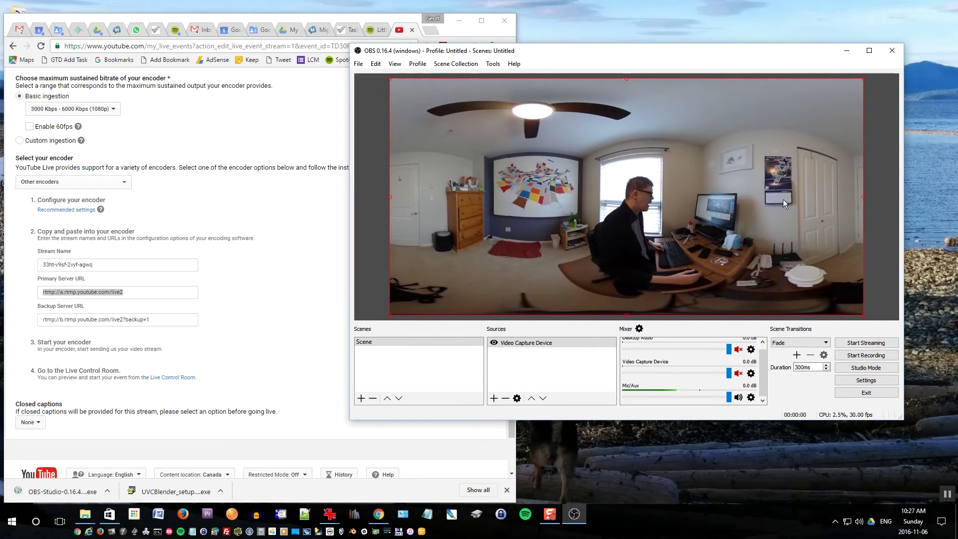
Start streaming from OBS, then save the YouTube event's changes
{"action": "left_click", "coordinate": [871, 345]}
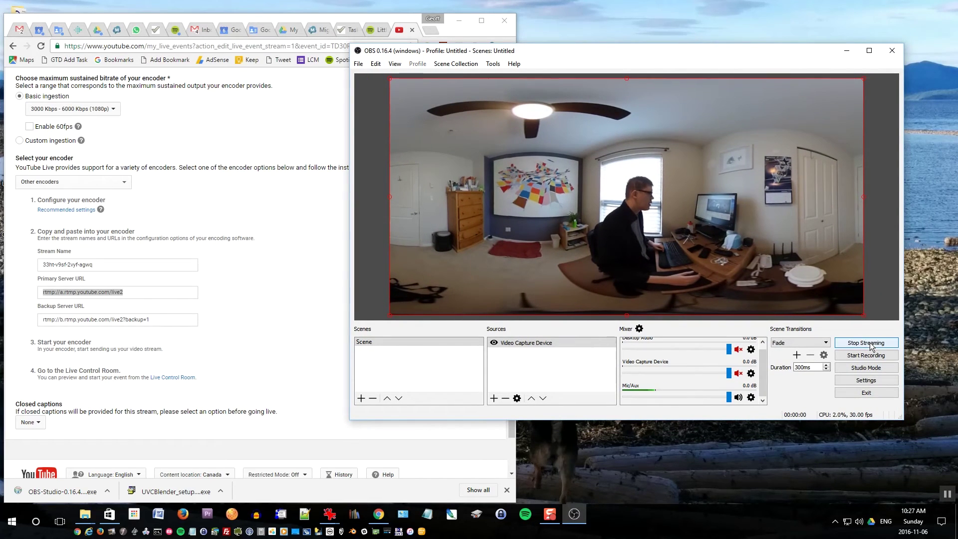
{"action": "left_click", "coordinate": [268, 318]}
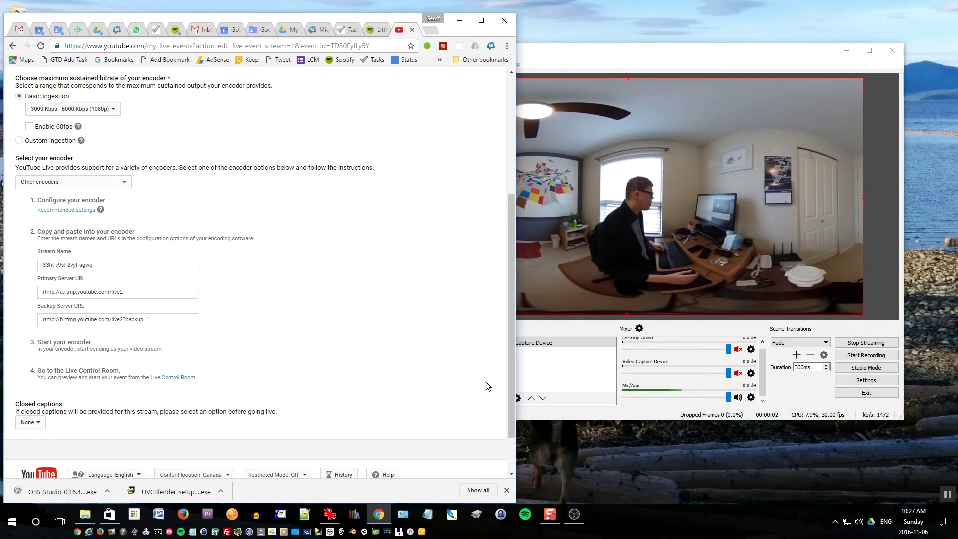
{"action": "left_click_drag", "start_coordinate": [506, 391], "coordinate": [504, 241]}
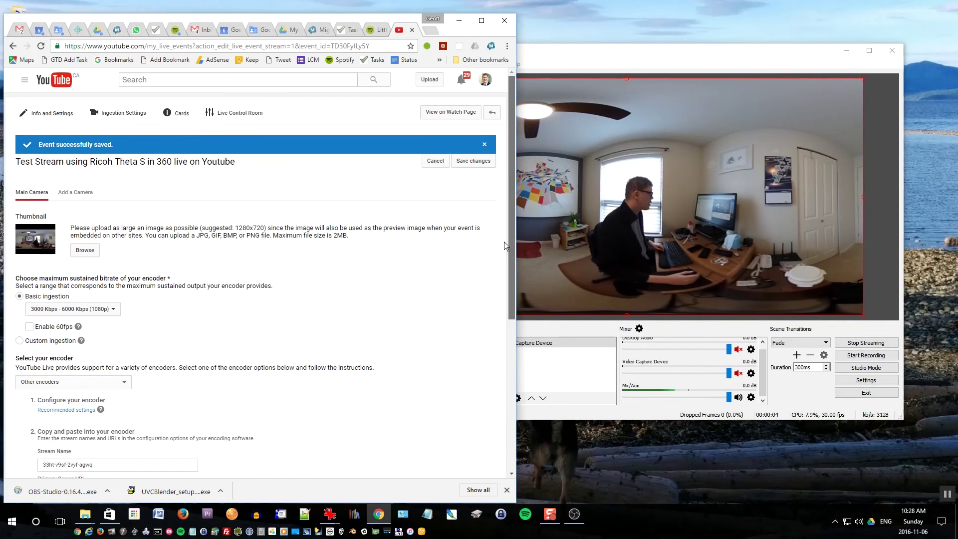
{"action": "left_click", "coordinate": [476, 160]}
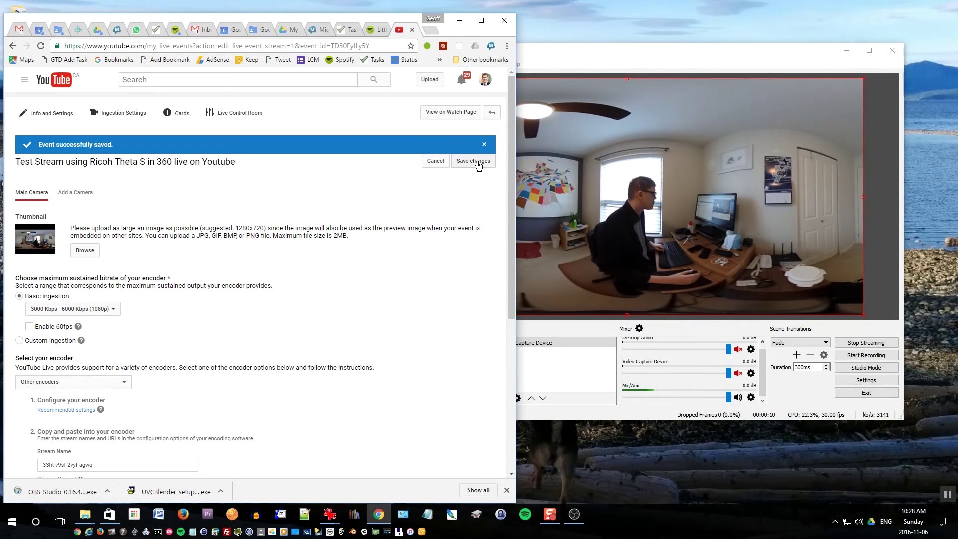
In the Live Control Room, start and confirm the stream preview
{"action": "left_click", "coordinate": [248, 119]}
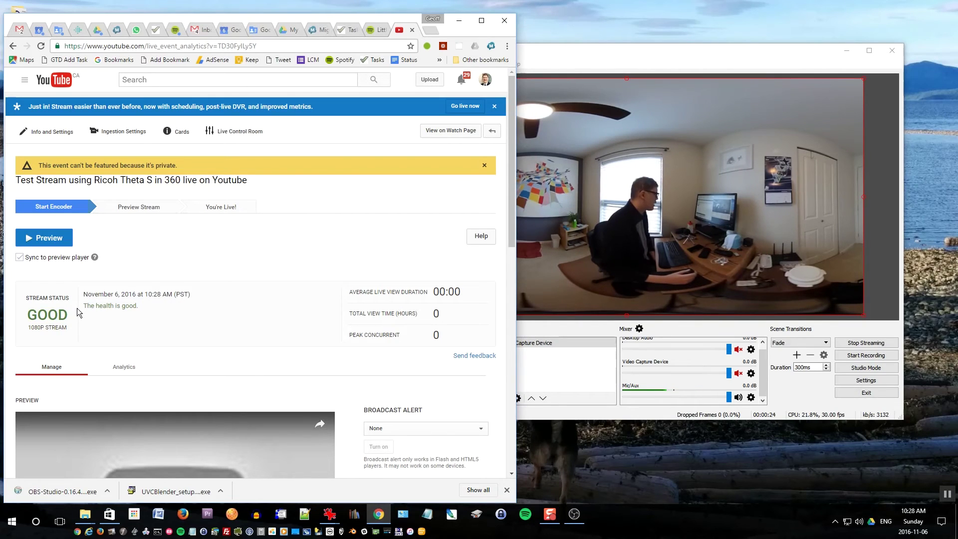
{"action": "left_click", "coordinate": [60, 238]}
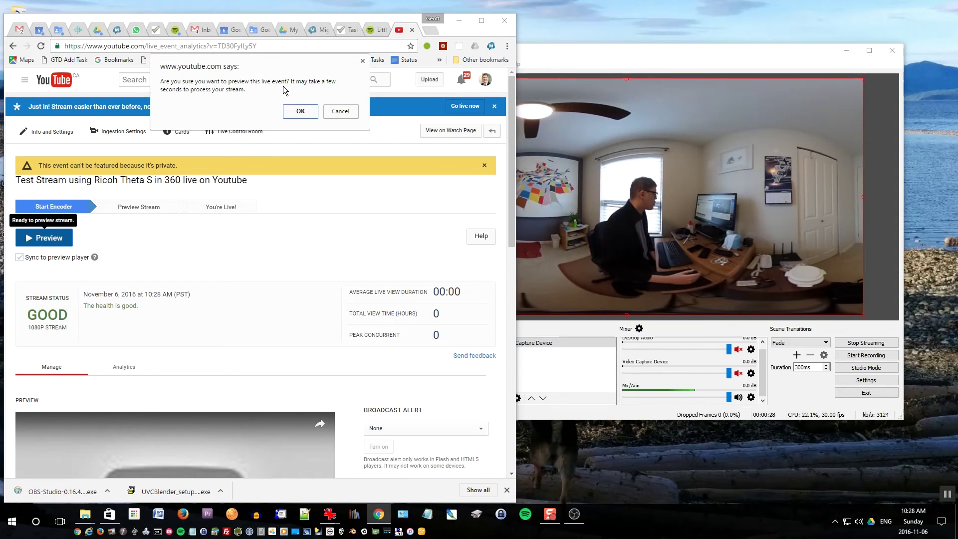
{"action": "left_click", "coordinate": [309, 111]}
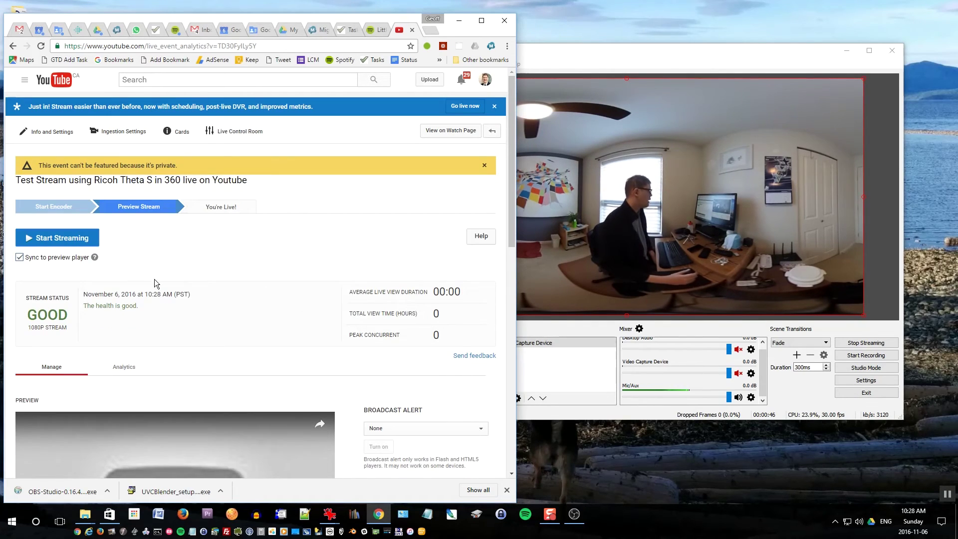
{"action": "left_click_drag", "start_coordinate": [514, 136], "coordinate": [516, 217]}
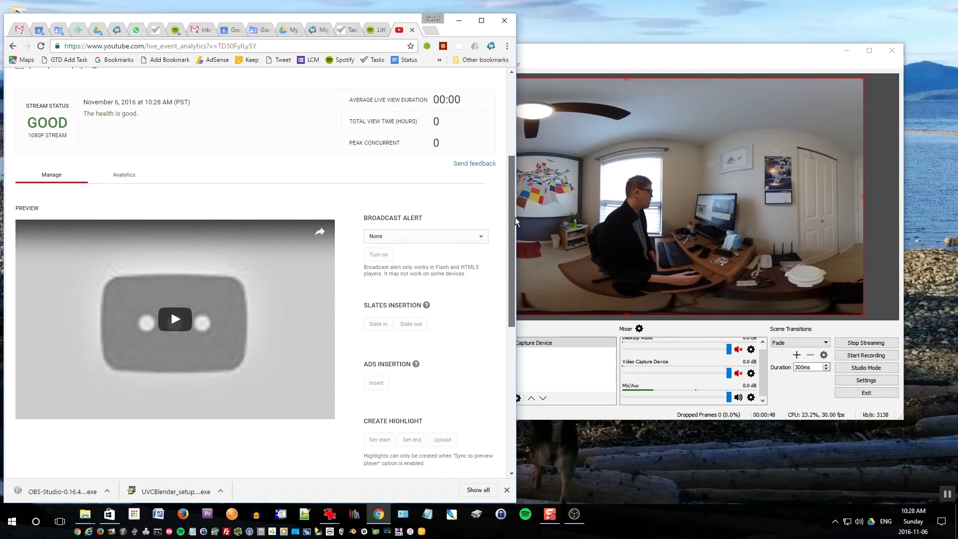
{"action": "left_click", "coordinate": [186, 327]}
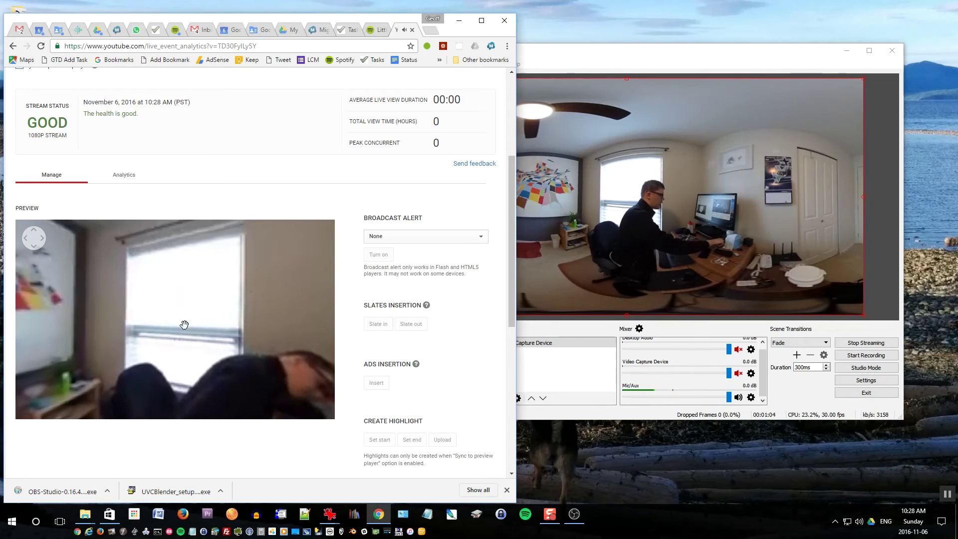
{"action": "mouse_move", "coordinate": [53, 412]}
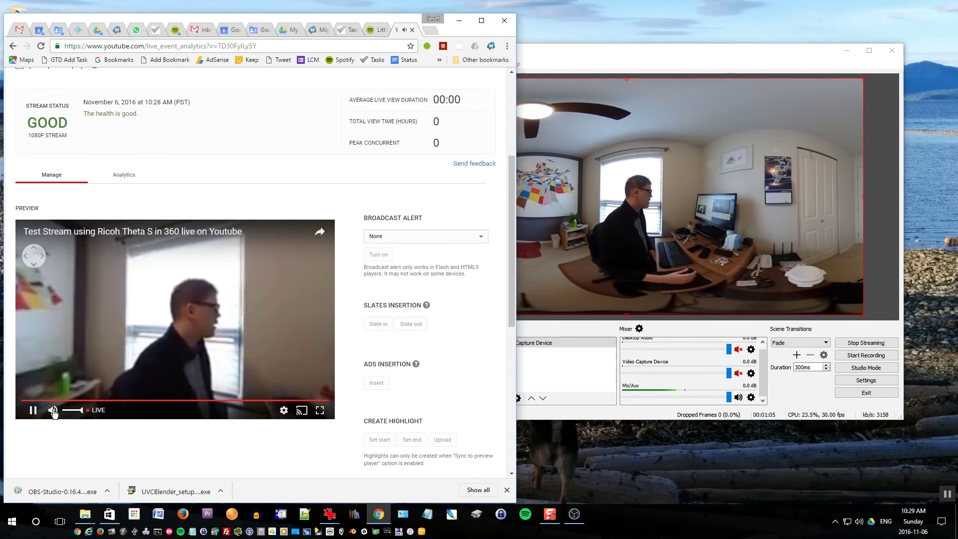
{"action": "left_click_drag", "start_coordinate": [209, 319], "coordinate": [105, 399]}
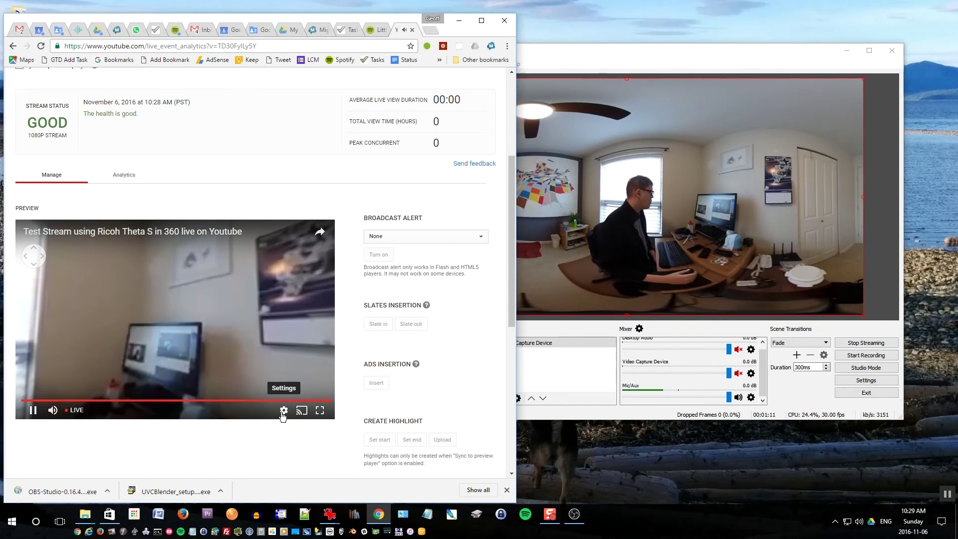
{"action": "left_click", "coordinate": [284, 411]}
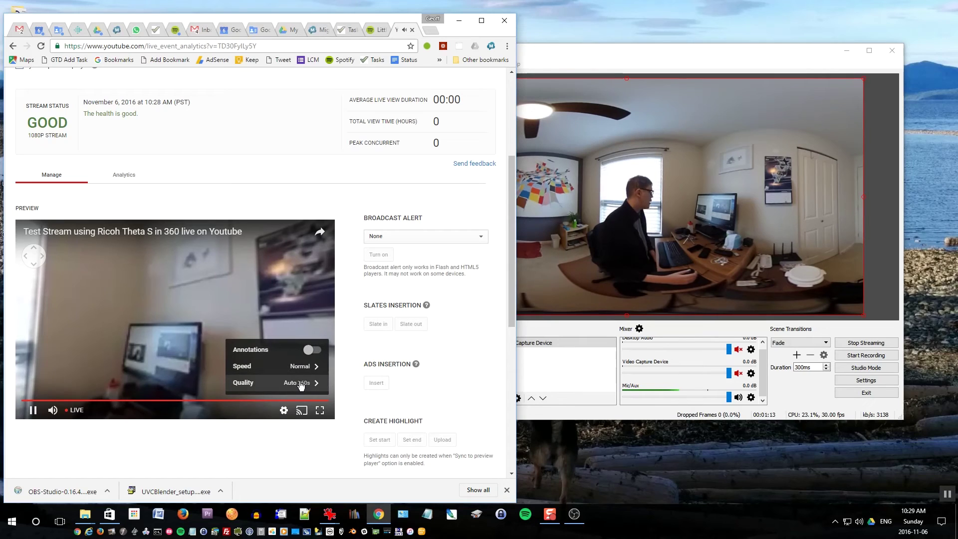
{"action": "left_click", "coordinate": [322, 447]}
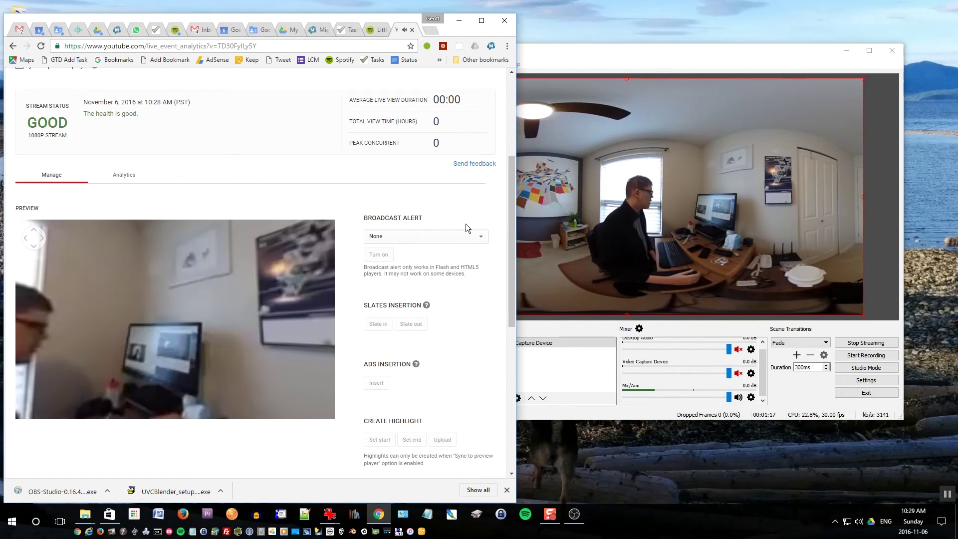
{"action": "left_click", "coordinate": [480, 237]}
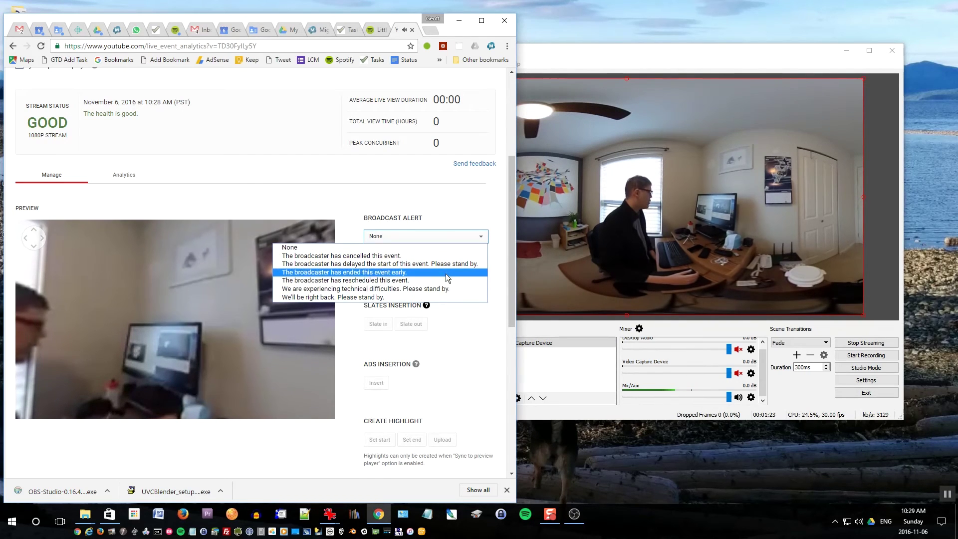
{"action": "left_click", "coordinate": [498, 212]}
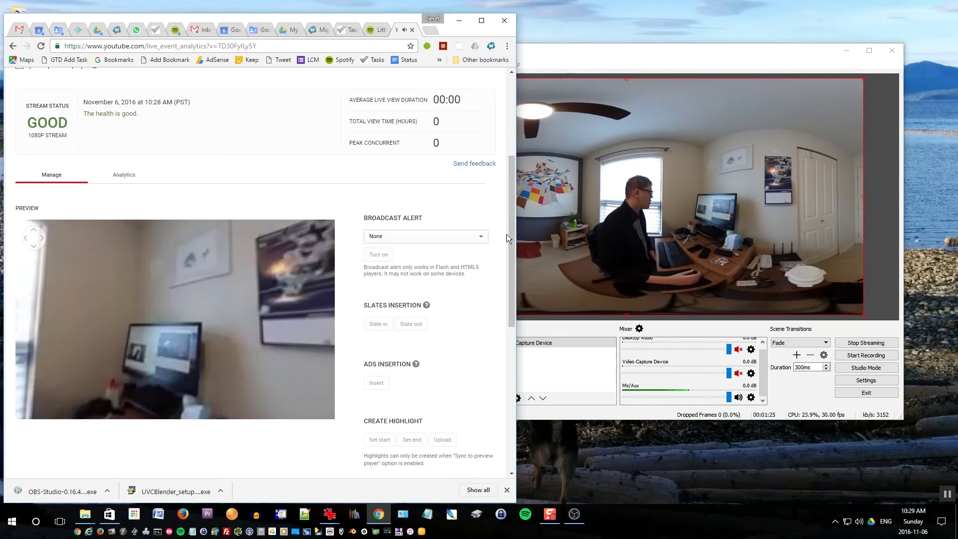
{"action": "left_click_drag", "start_coordinate": [511, 239], "coordinate": [520, 188]}
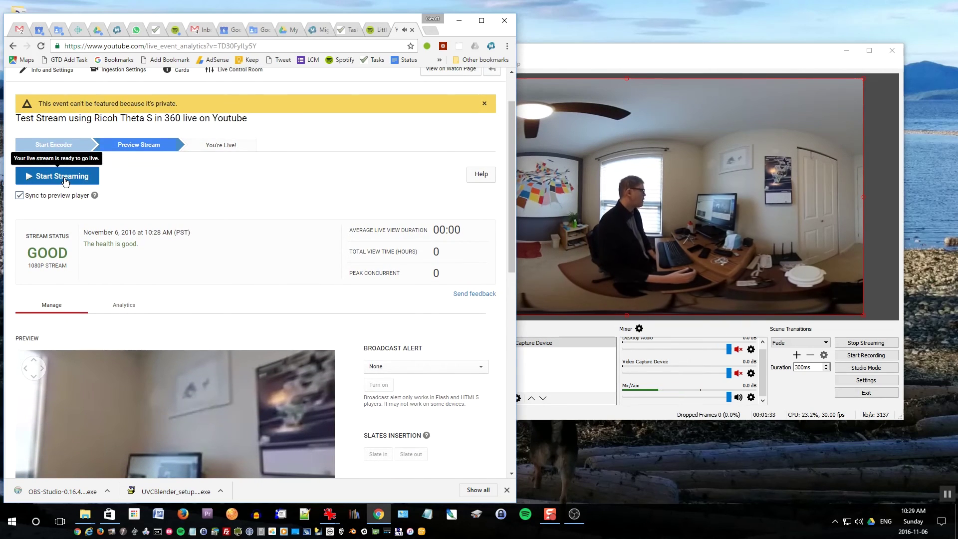
Start the Ricoh Theta S 360 test broadcast and confirm going live
{"action": "left_click", "coordinate": [65, 180]}
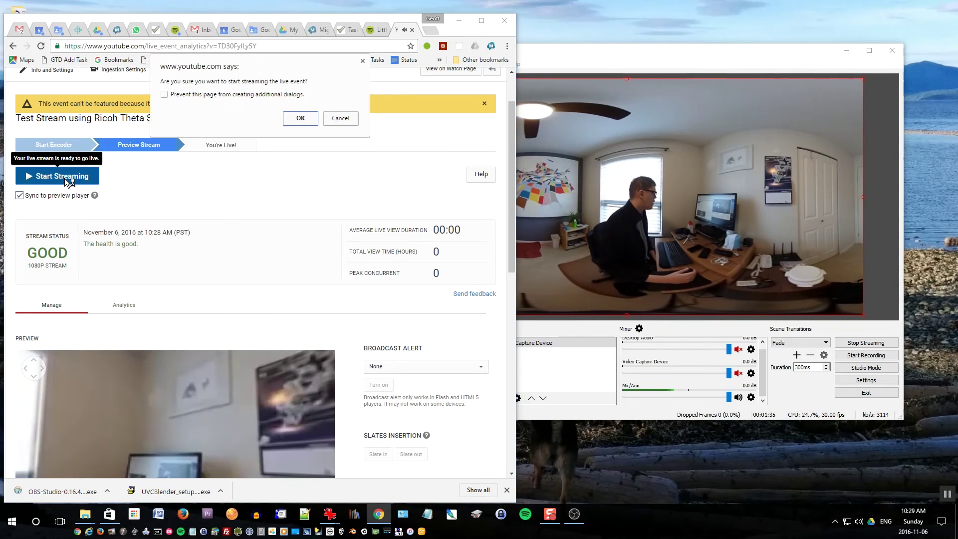
{"action": "left_click", "coordinate": [301, 118]}
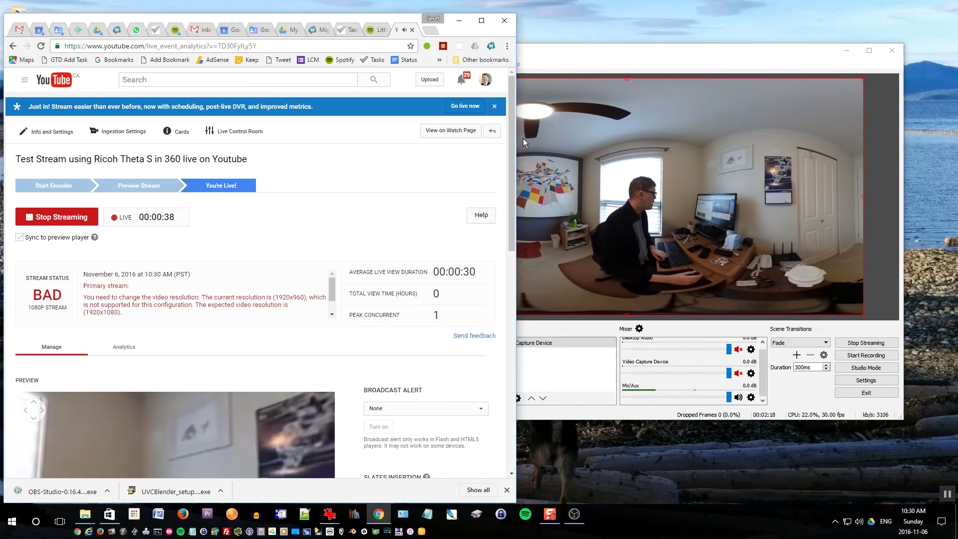
Play the stream in Public View, rotating the 360 view toward the door and dresser
{"action": "left_click_drag", "start_coordinate": [511, 130], "coordinate": [478, 328]}
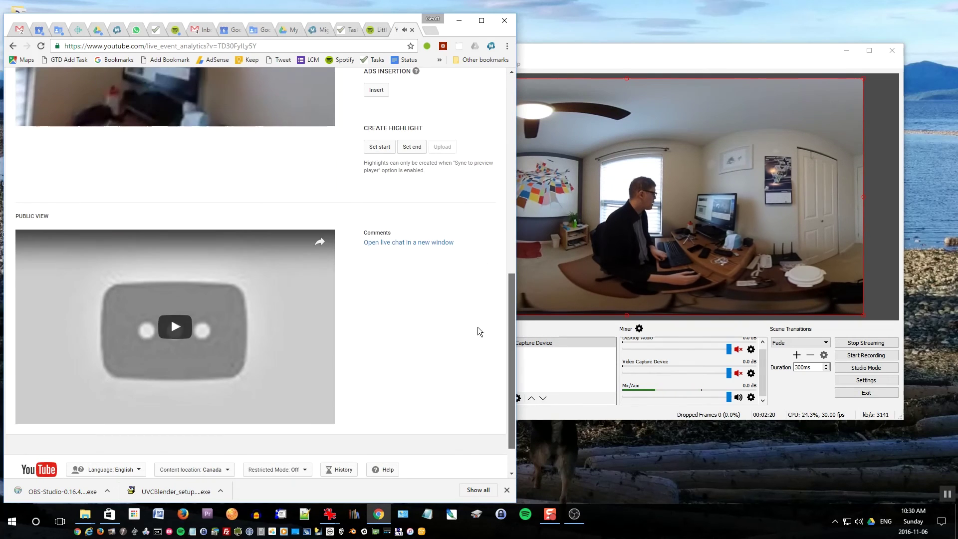
{"action": "left_click", "coordinate": [169, 328]}
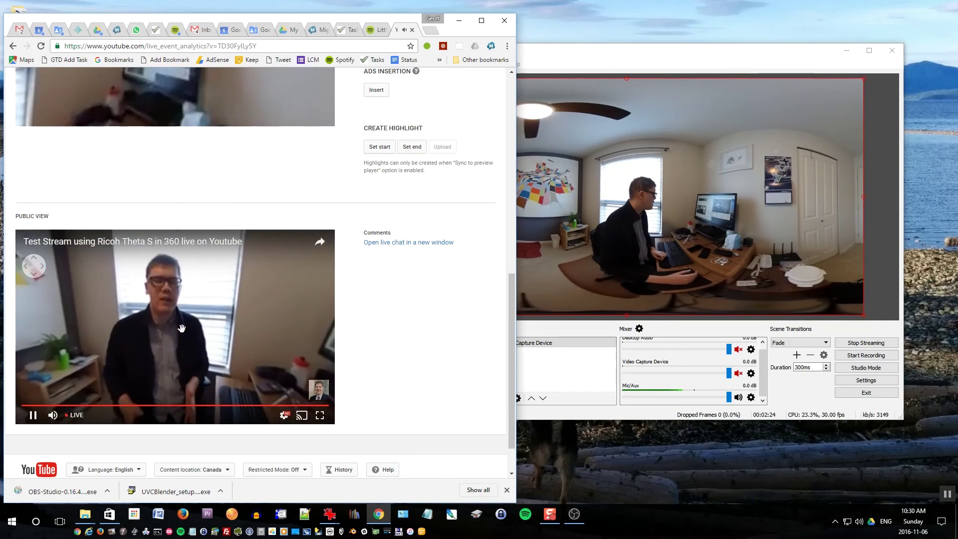
{"action": "mouse_move", "coordinate": [181, 328]}
{"action": "left_mouse_down"}
{"action": "mouse_move", "coordinate": [150, 338]}
{"action": "mouse_move", "coordinate": [260, 349]}
{"action": "left_mouse_up"}
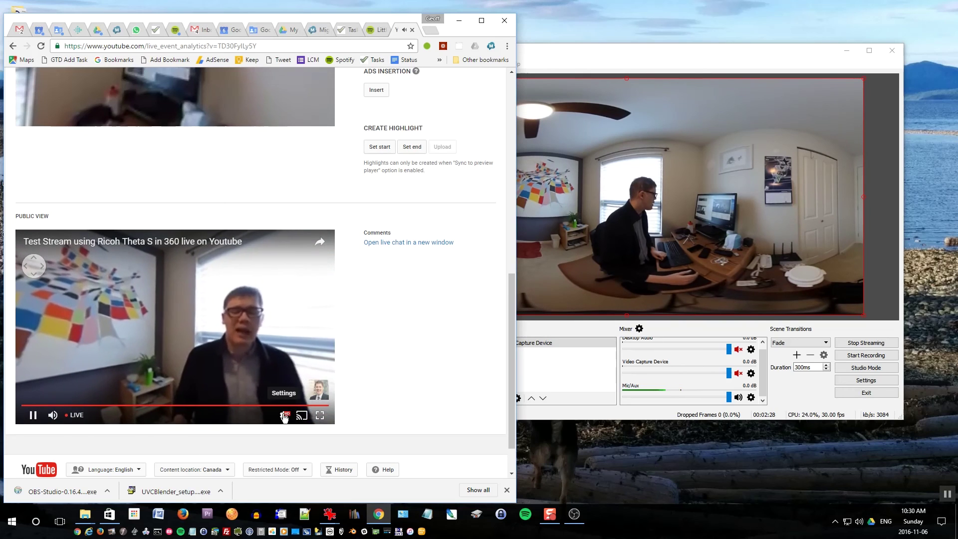
{"action": "left_click", "coordinate": [284, 416]}
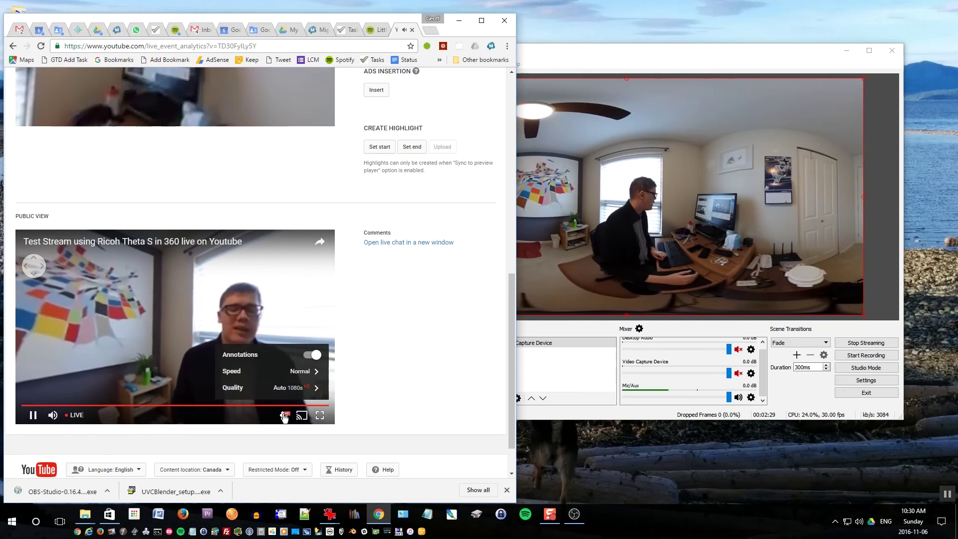
{"action": "left_click", "coordinate": [368, 387]}
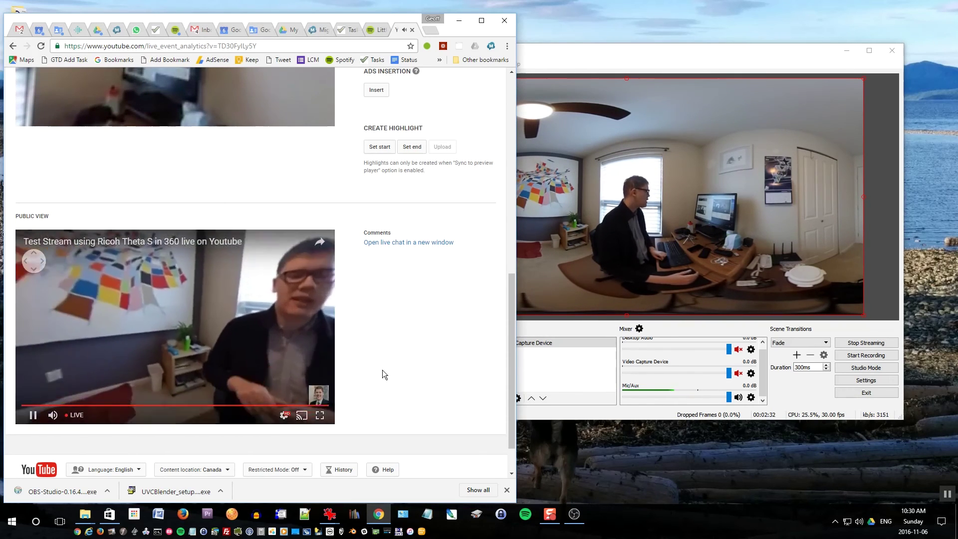
Open the event's live chat in its own popout window
{"action": "scroll", "coordinate": [381, 352], "scroll_direction": "up", "scroll_amount": 6}
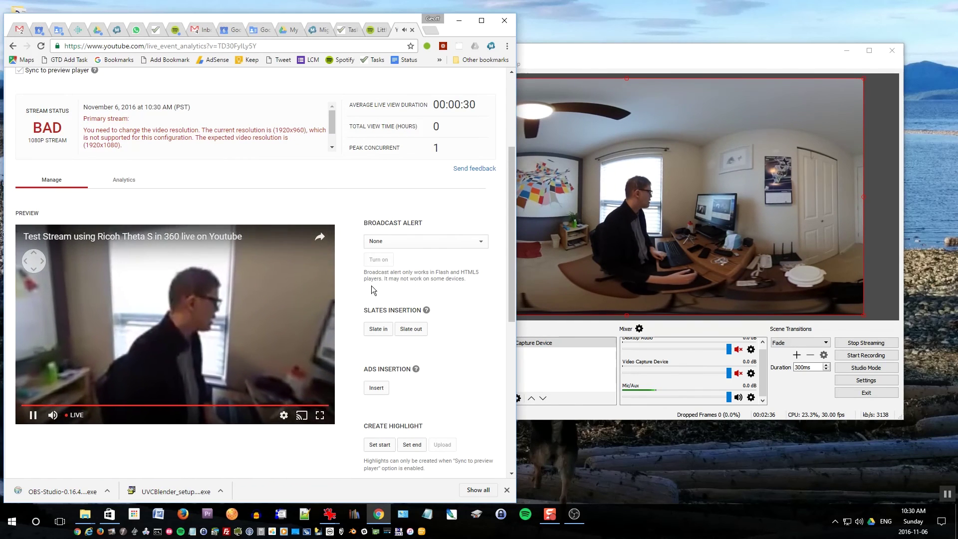
{"action": "left_click_drag", "start_coordinate": [509, 194], "coordinate": [525, 336]}
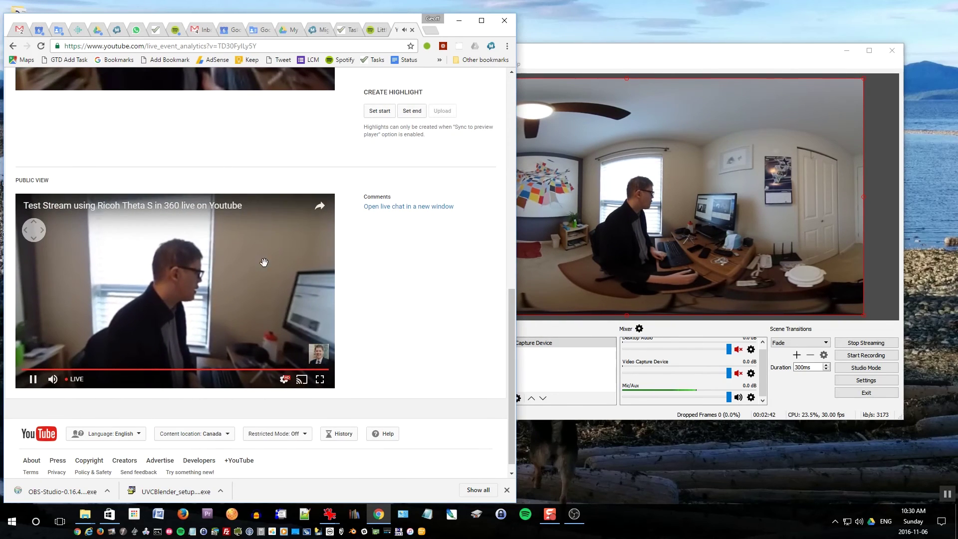
{"action": "left_click", "coordinate": [410, 209]}
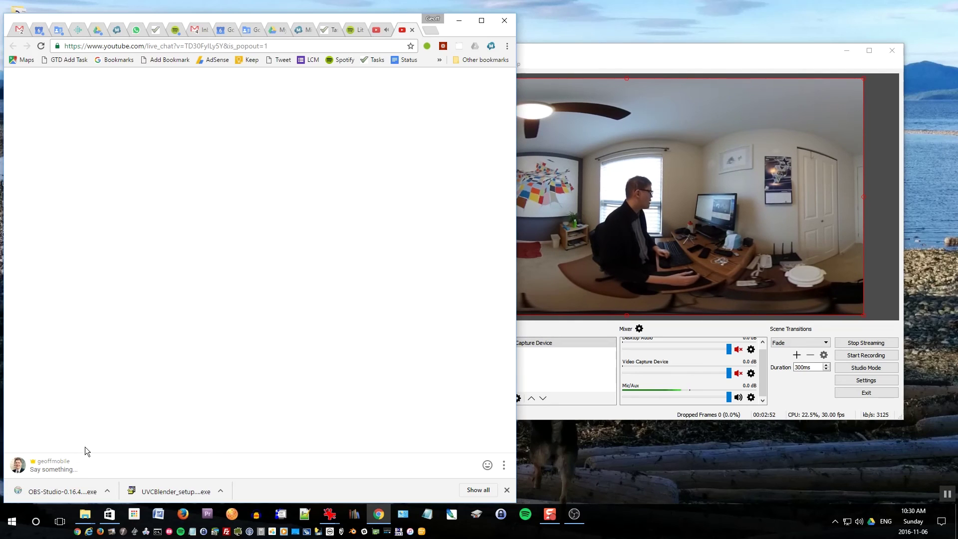
Send 'Hi there everyone!' in the live chat, then switch back to the event page
{"action": "left_click", "coordinate": [66, 467]}
{"action": "type", "text": "Hi there everyone!"}
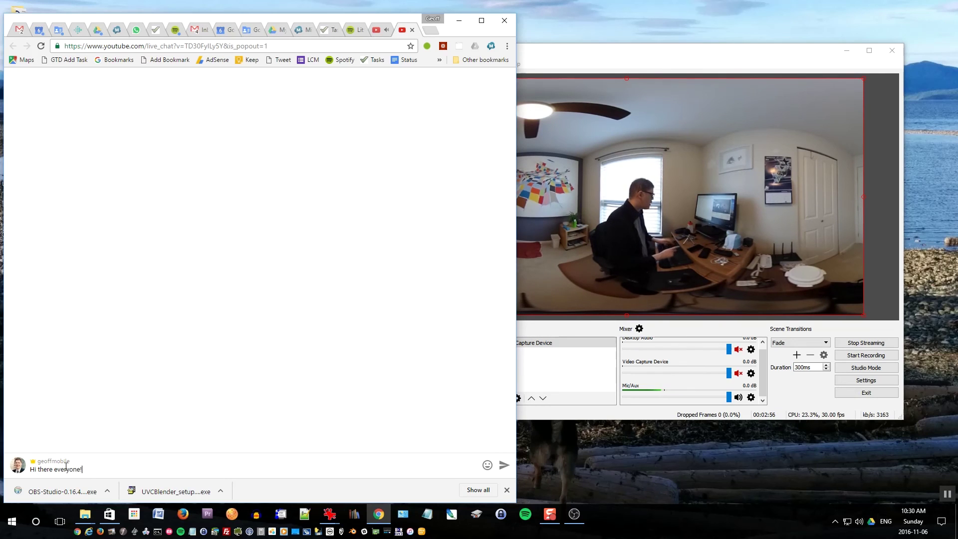
{"action": "key", "text": "Return"}
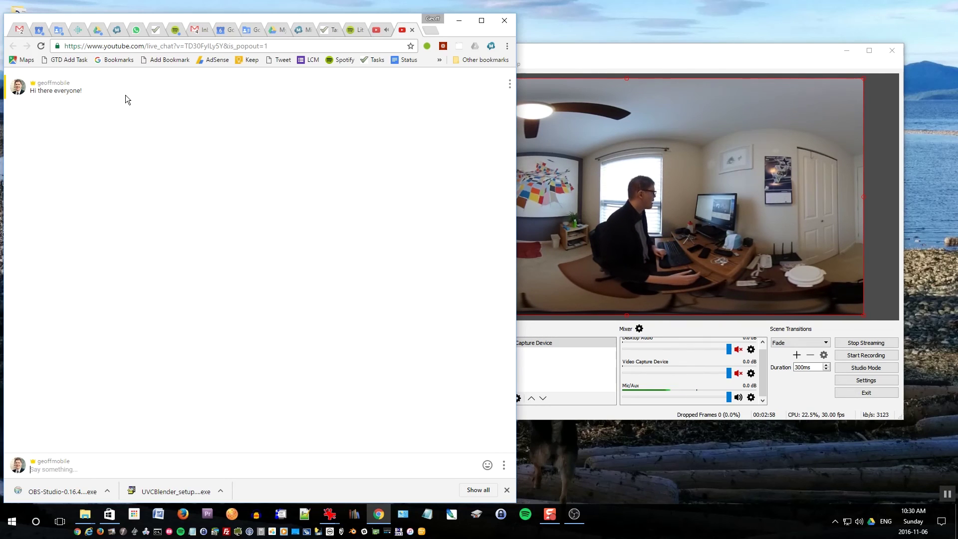
{"action": "left_click", "coordinate": [380, 30]}
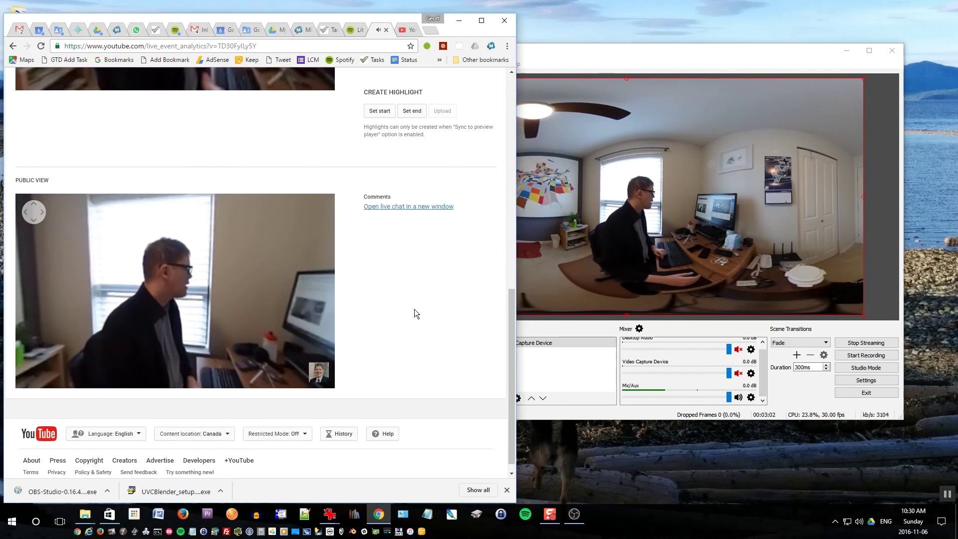
Open the public watch page, rotate the 360 view to the window, and resize the browser narrower then wider
{"action": "left_click", "coordinate": [121, 209]}
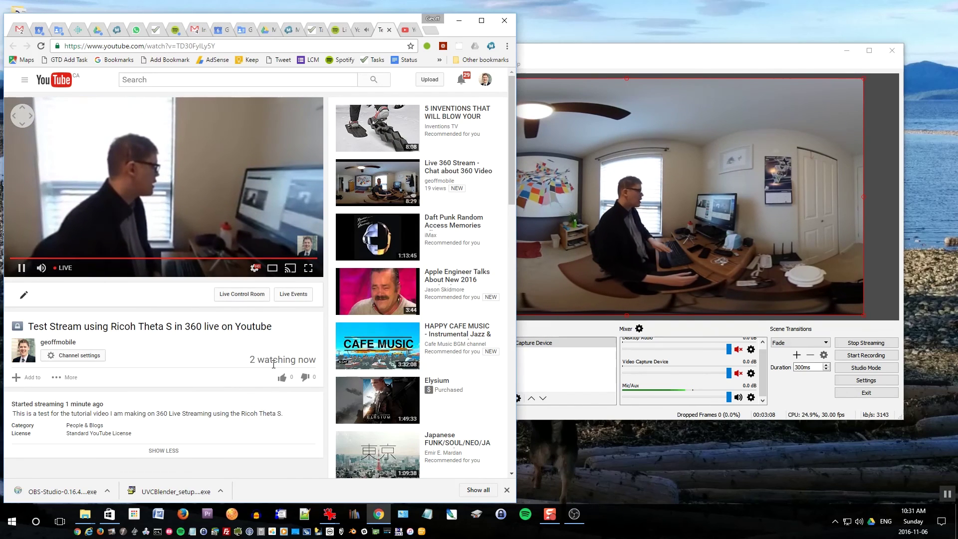
{"action": "left_click_drag", "start_coordinate": [228, 267], "coordinate": [881, 143]}
{"action": "scroll", "coordinate": [879, 170], "scroll_direction": "down", "scroll_amount": 4}
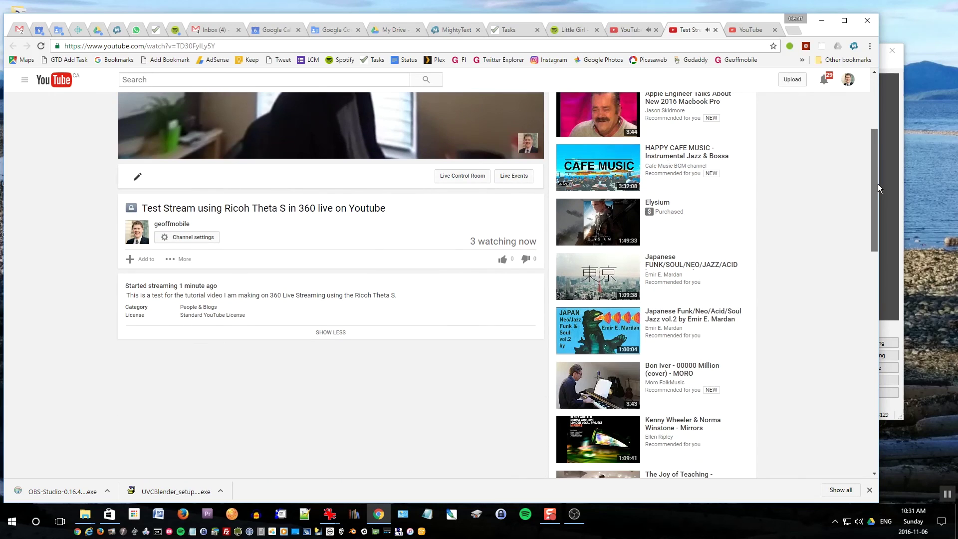
{"action": "scroll", "coordinate": [879, 189], "scroll_direction": "up", "scroll_amount": 4}
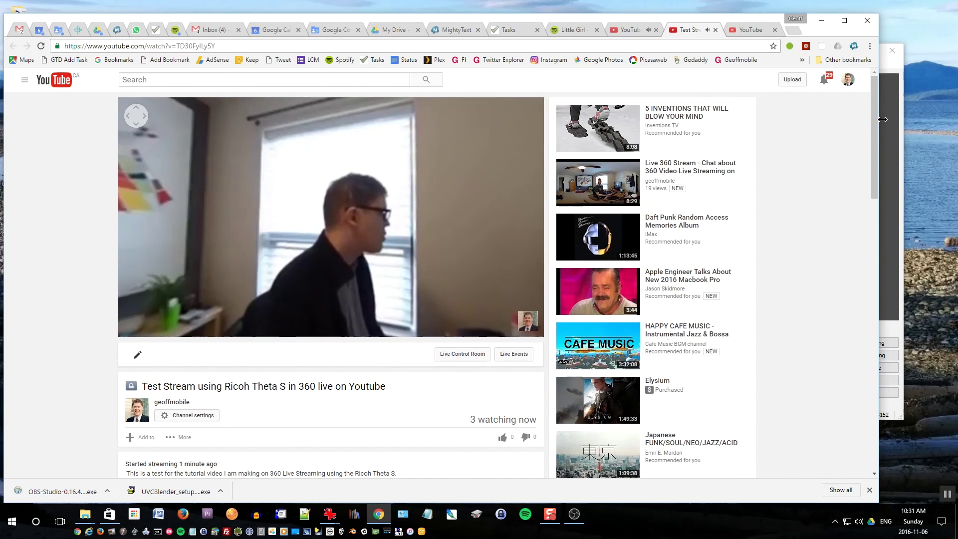
{"action": "left_click_drag", "start_coordinate": [883, 119], "coordinate": [386, 49]}
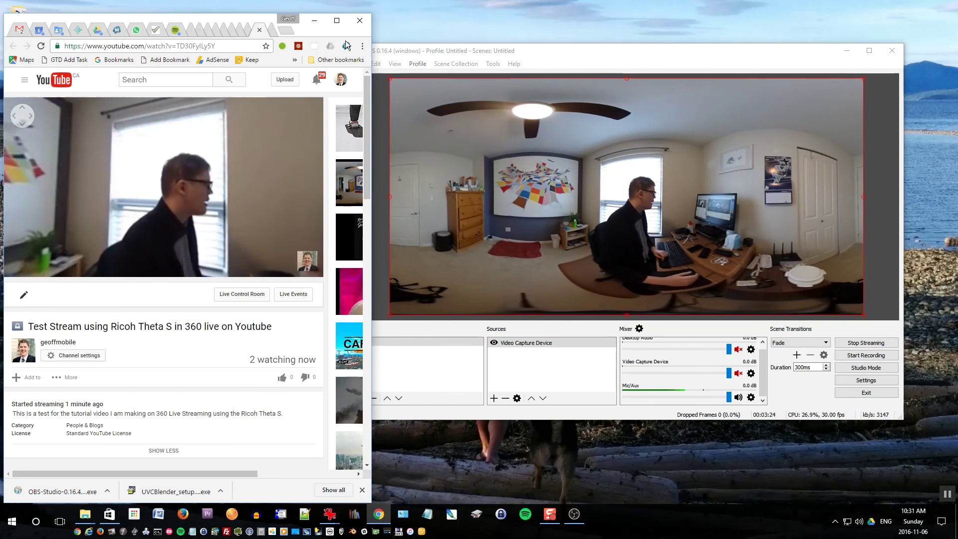
{"action": "left_click_drag", "start_coordinate": [372, 61], "coordinate": [881, 107]}
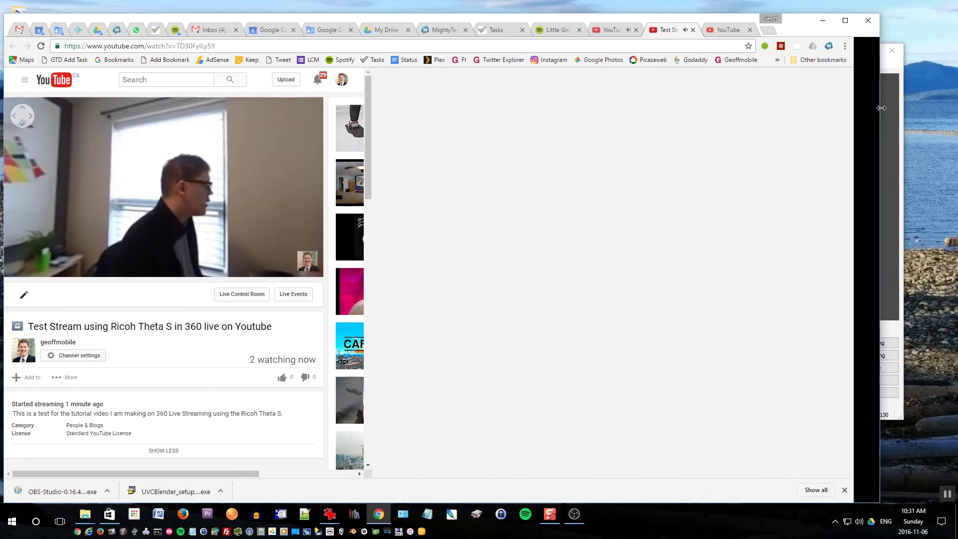
Stop the broadcast from the Live Control Room and confirm ending it at 00:02:02
{"action": "left_click", "coordinate": [449, 359]}
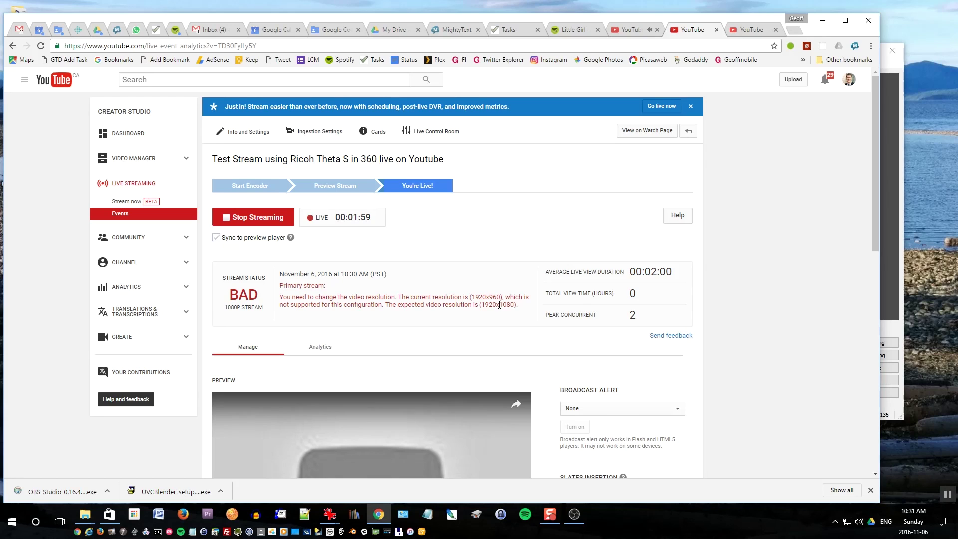
{"action": "left_click", "coordinate": [266, 223]}
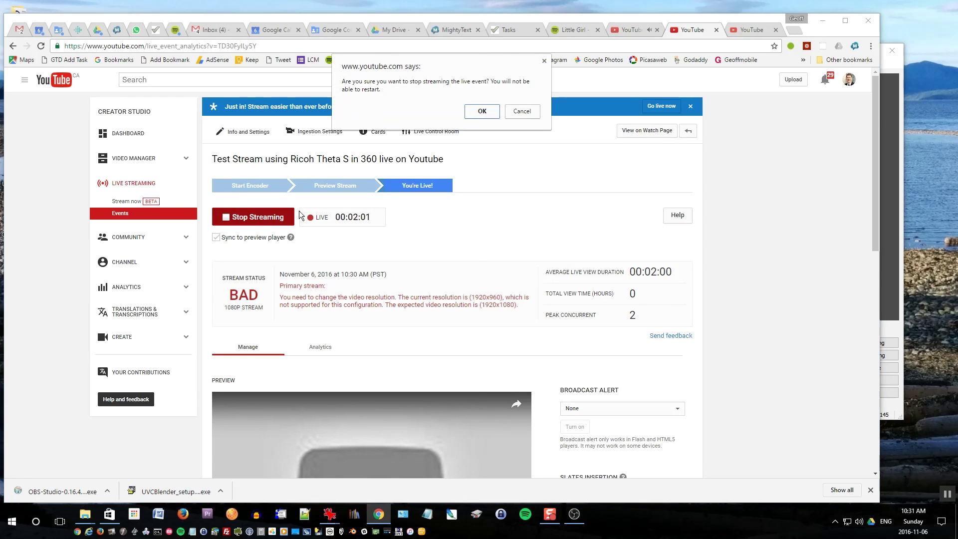
{"action": "left_click", "coordinate": [481, 112]}
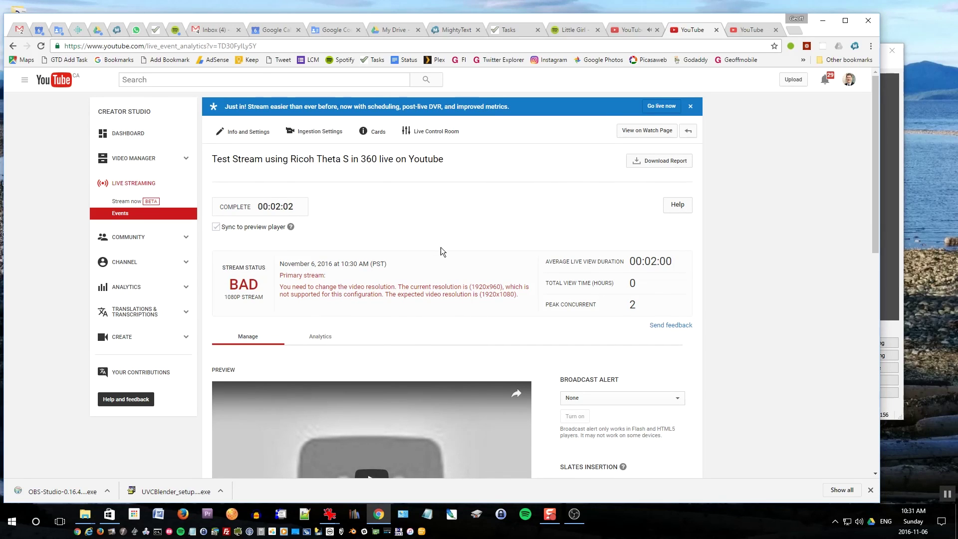
{"action": "left_click", "coordinate": [128, 159]}
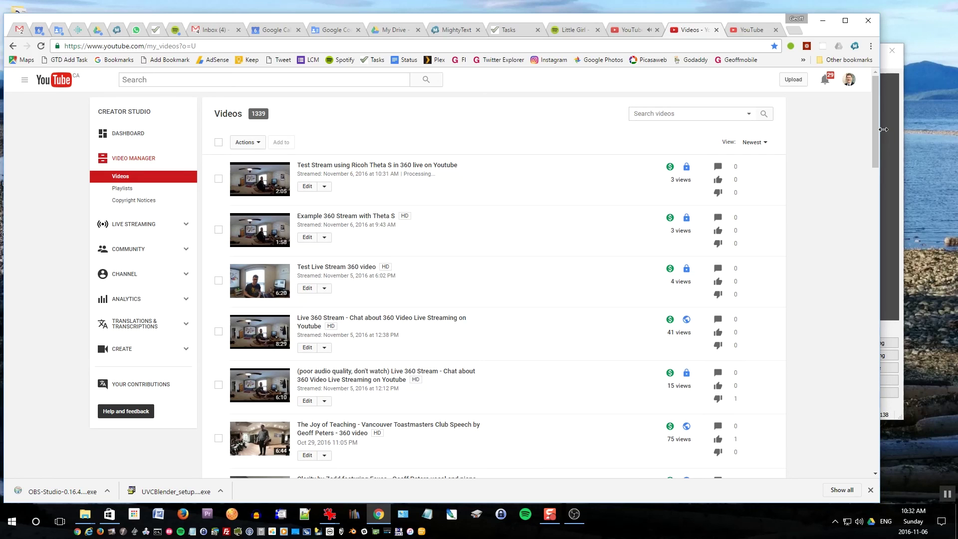
Narrow Chrome to half width so OBS shows beside the video list
{"action": "left_click_drag", "start_coordinate": [884, 129], "coordinate": [377, 192]}
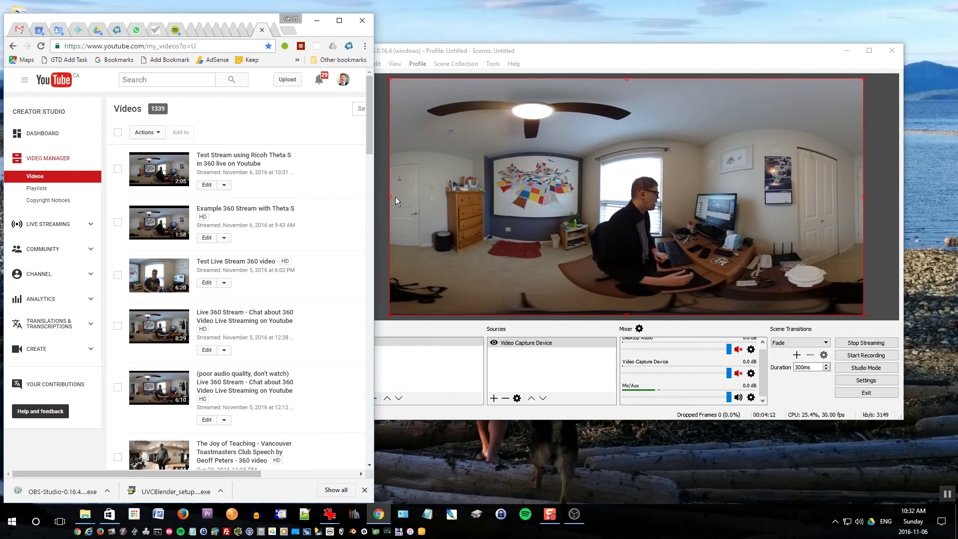